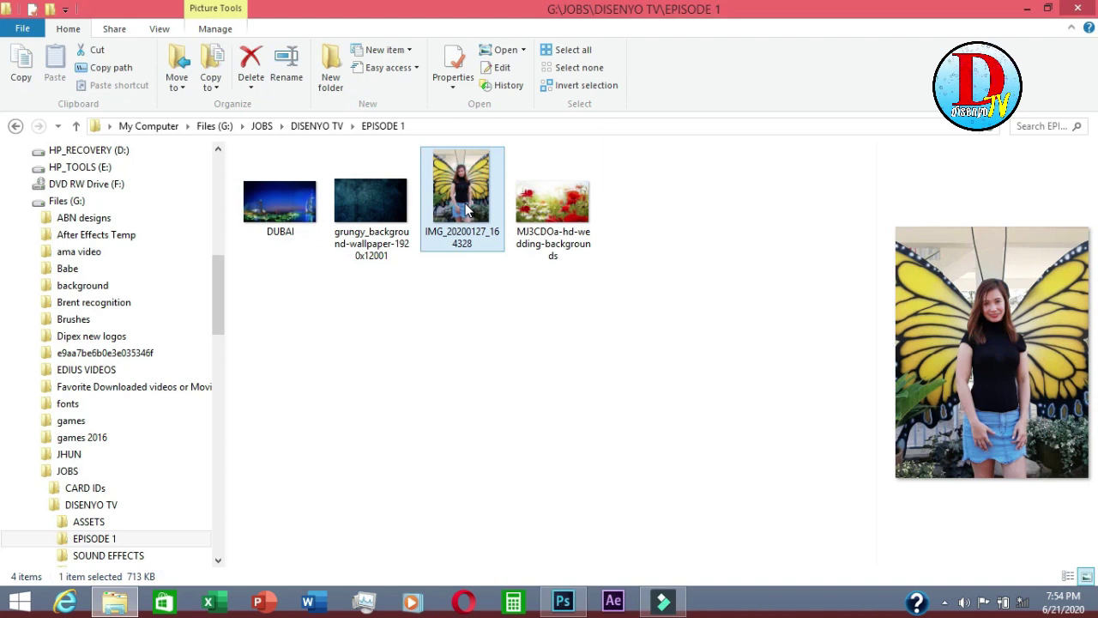
- Open the photo IMG_20200127_164328 in Photoshop and duplicate its Background layer
{"action": "left_click_drag", "start_coordinate": [466, 210], "coordinate": [509, 413]}
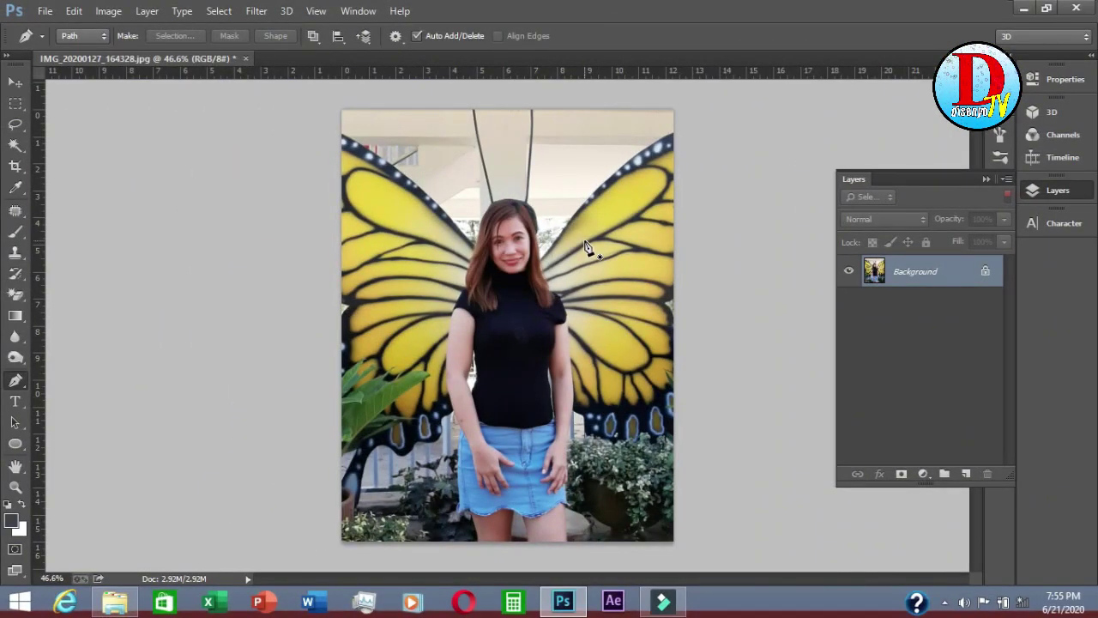
{"action": "left_click", "coordinate": [904, 272]}
{"action": "left_click_drag", "start_coordinate": [904, 272], "coordinate": [969, 475]}
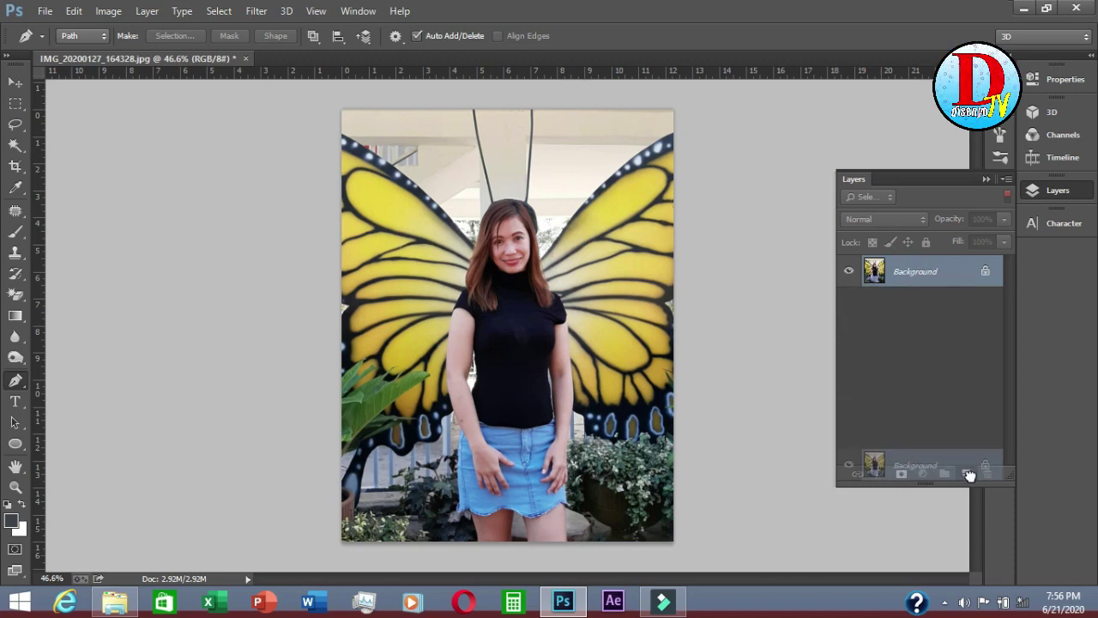
{"action": "left_click_drag", "start_coordinate": [970, 475], "coordinate": [966, 473]}
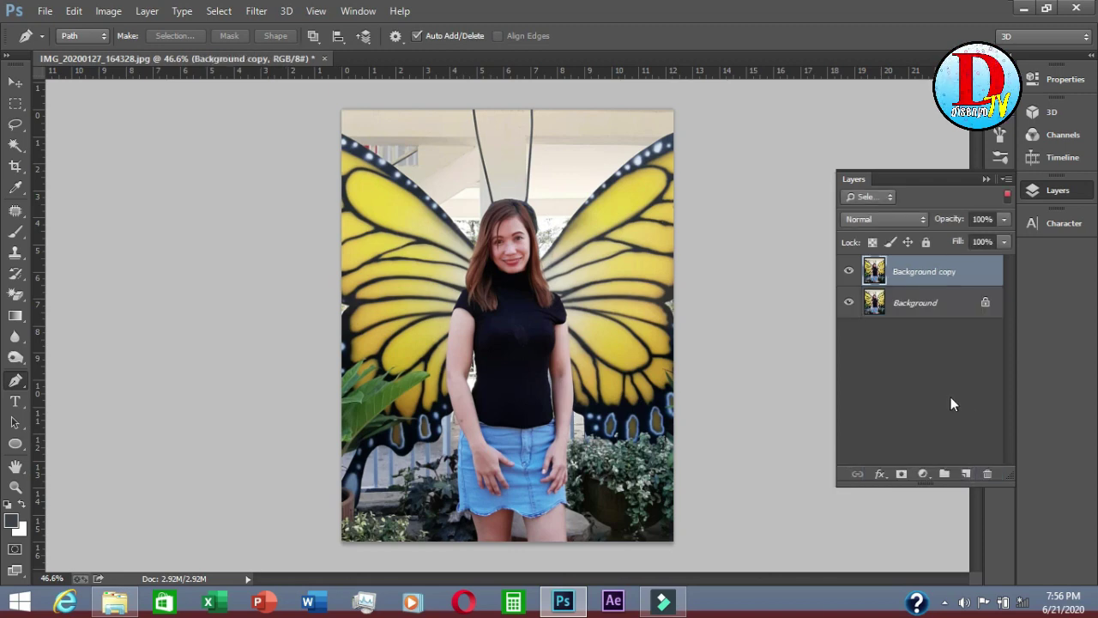
- Hide the original Background layer and make the Background copy layer active
{"action": "left_click", "coordinate": [884, 308]}
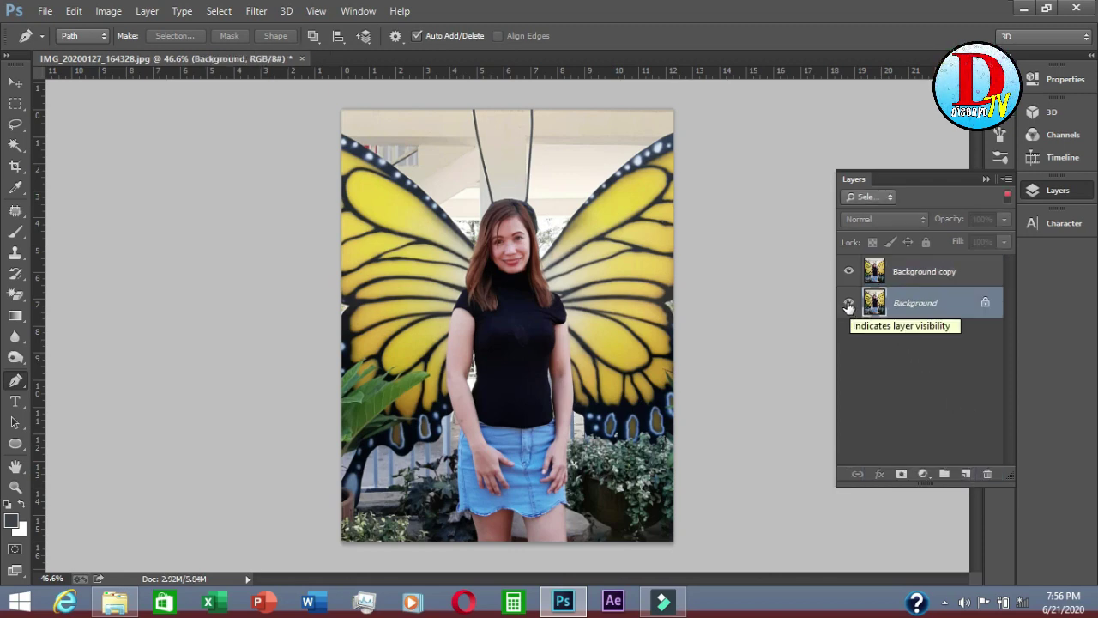
{"action": "left_click", "coordinate": [847, 305]}
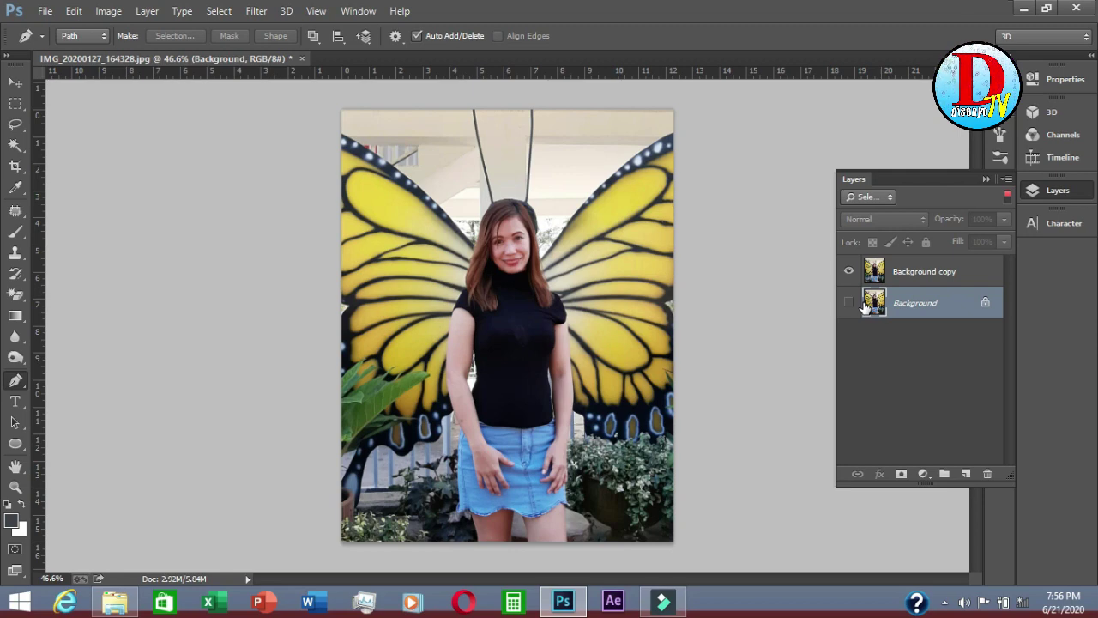
{"action": "left_click", "coordinate": [898, 276]}
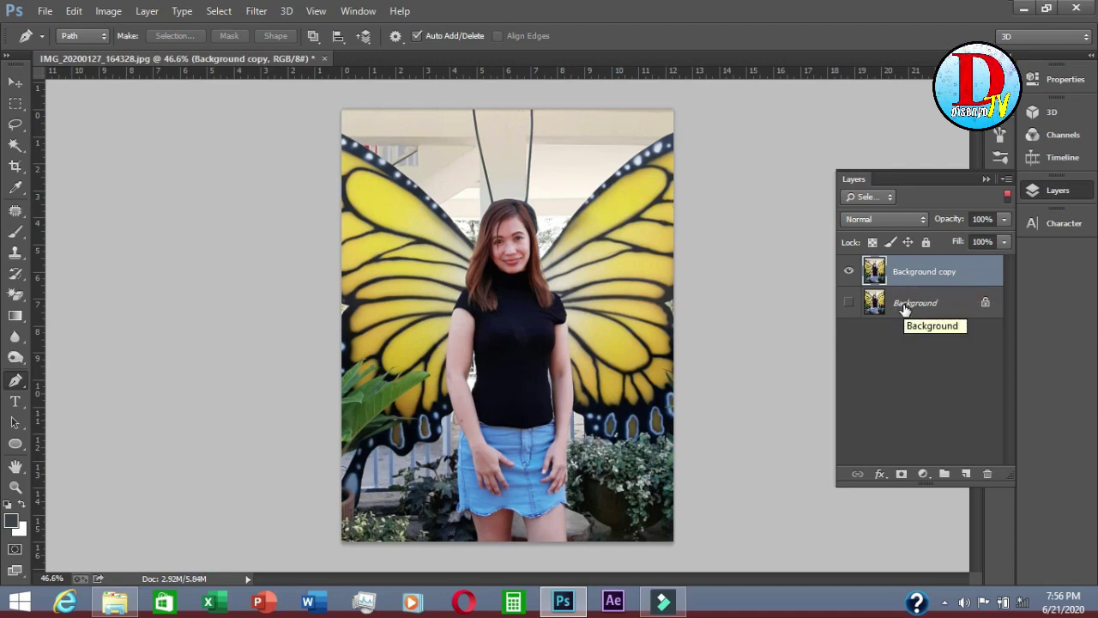
{"action": "left_click", "coordinate": [905, 307]}
{"action": "left_click", "coordinate": [900, 276]}
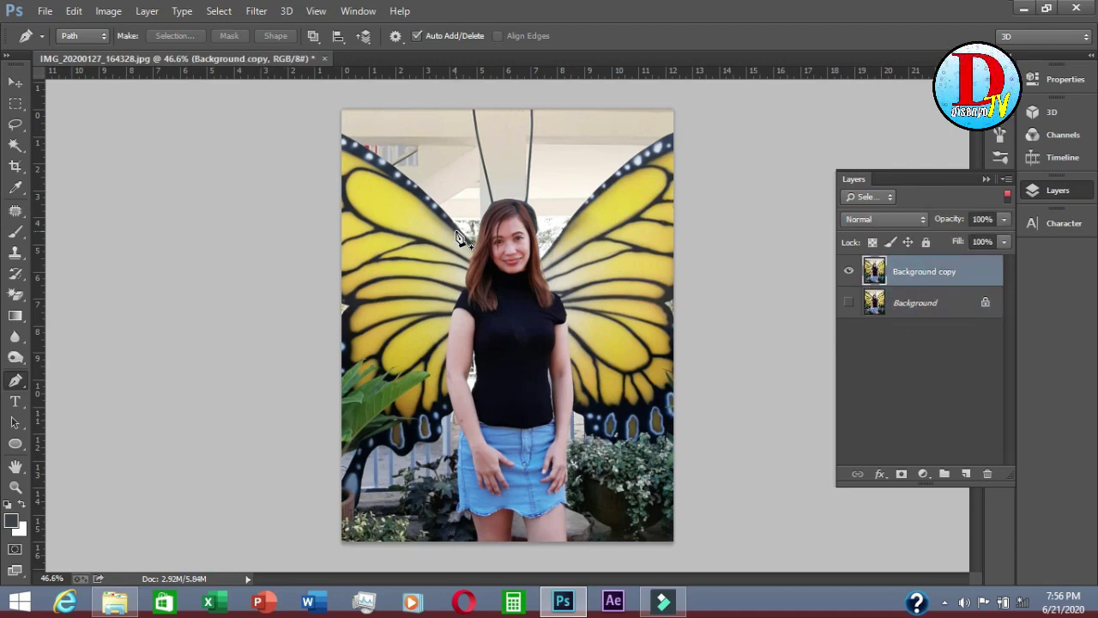
{"action": "left_click", "coordinate": [516, 305]}
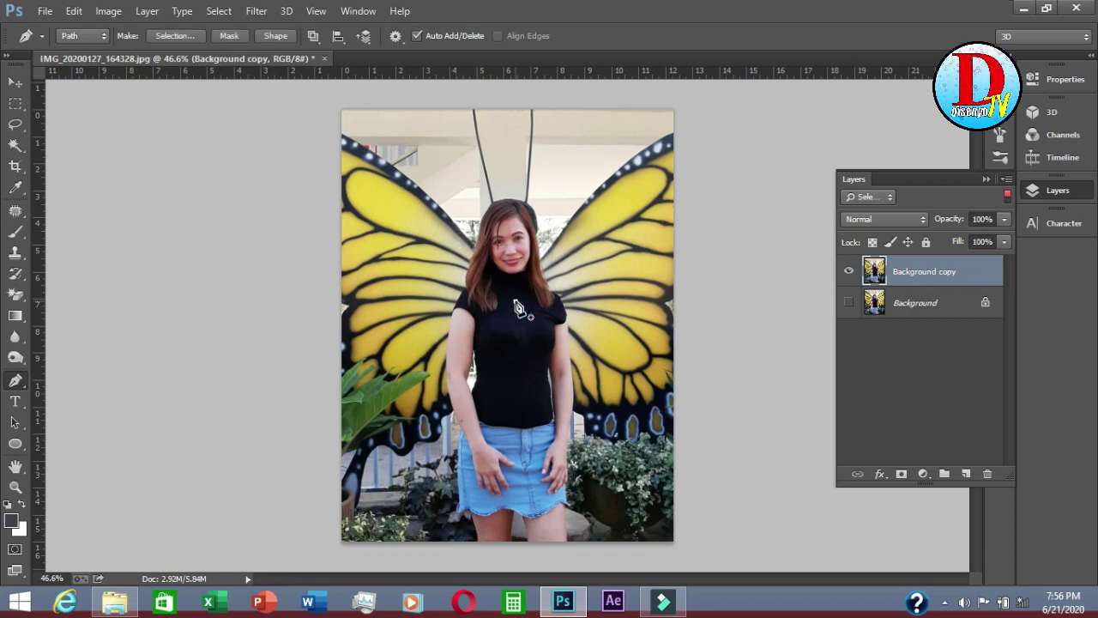
{"action": "key", "text": "ctrl+z"}
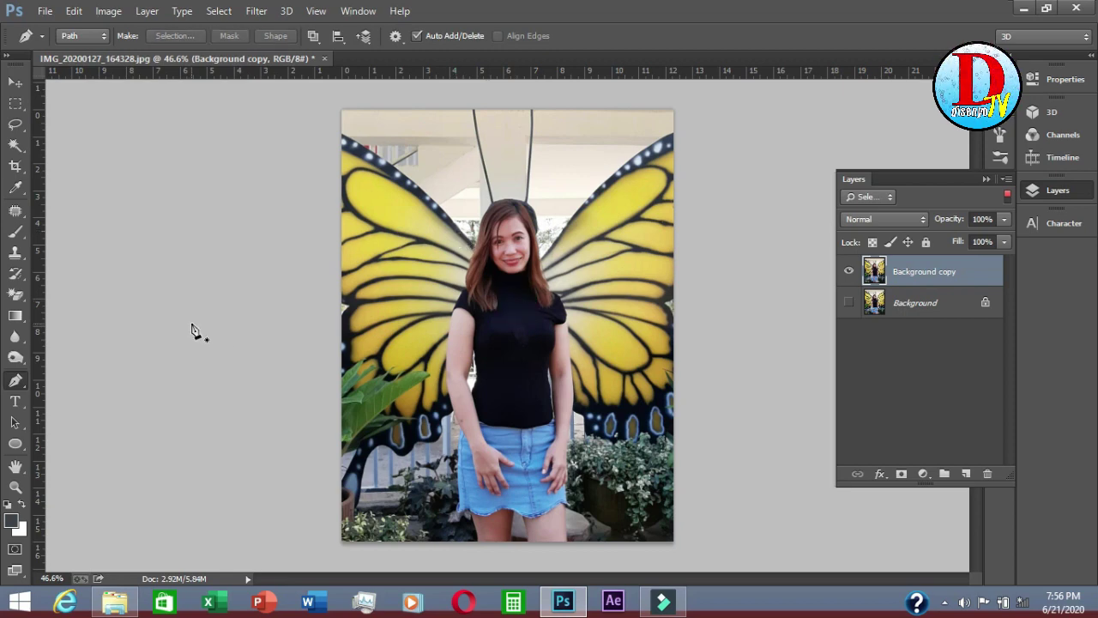
{"action": "left_click", "coordinate": [17, 126]}
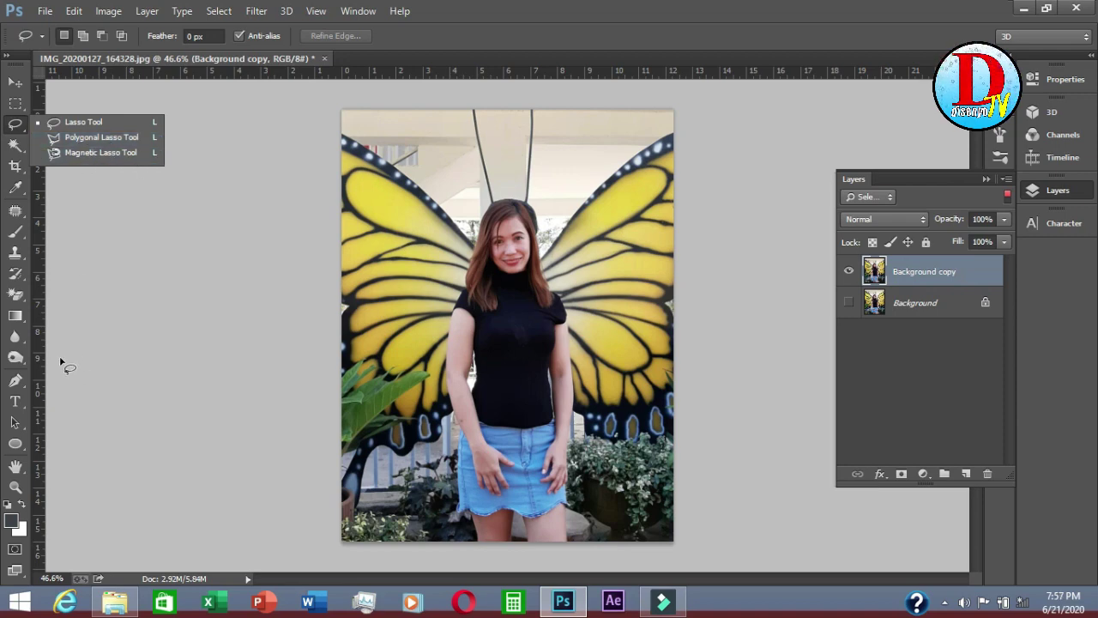
- Start a Pen tool path at the photo's bottom edge, tracing up the left leg's outer edge and around the skirt's hem corner
{"action": "left_click", "coordinate": [16, 380]}
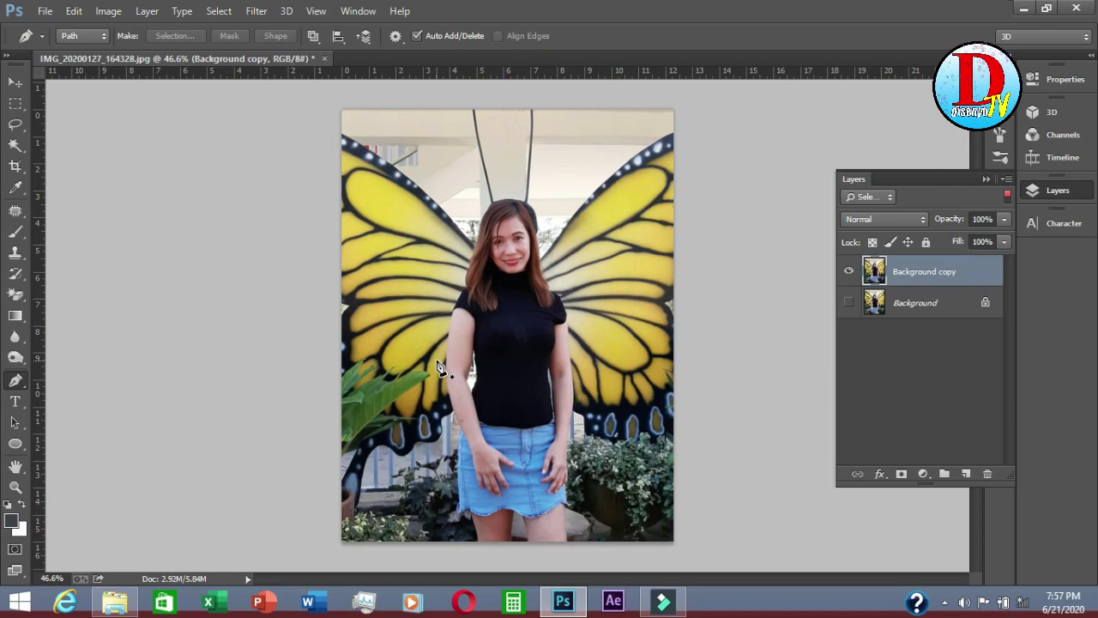
{"action": "scroll", "coordinate": [476, 527], "scroll_direction": "up", "scroll_amount": 5}
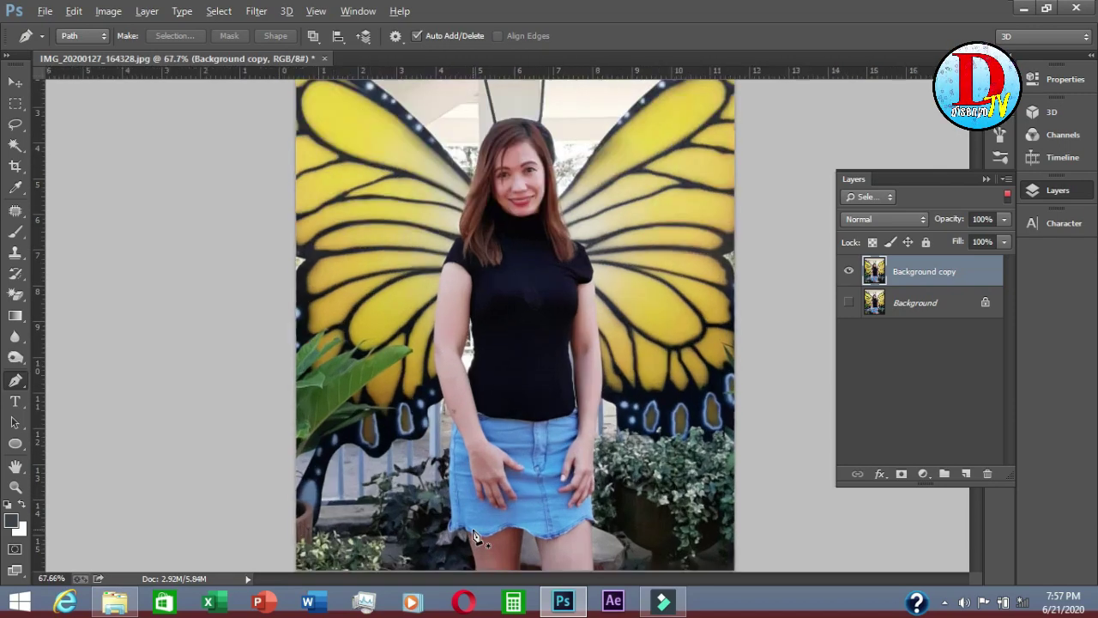
{"action": "scroll", "coordinate": [476, 520], "scroll_direction": "up", "scroll_amount": 4}
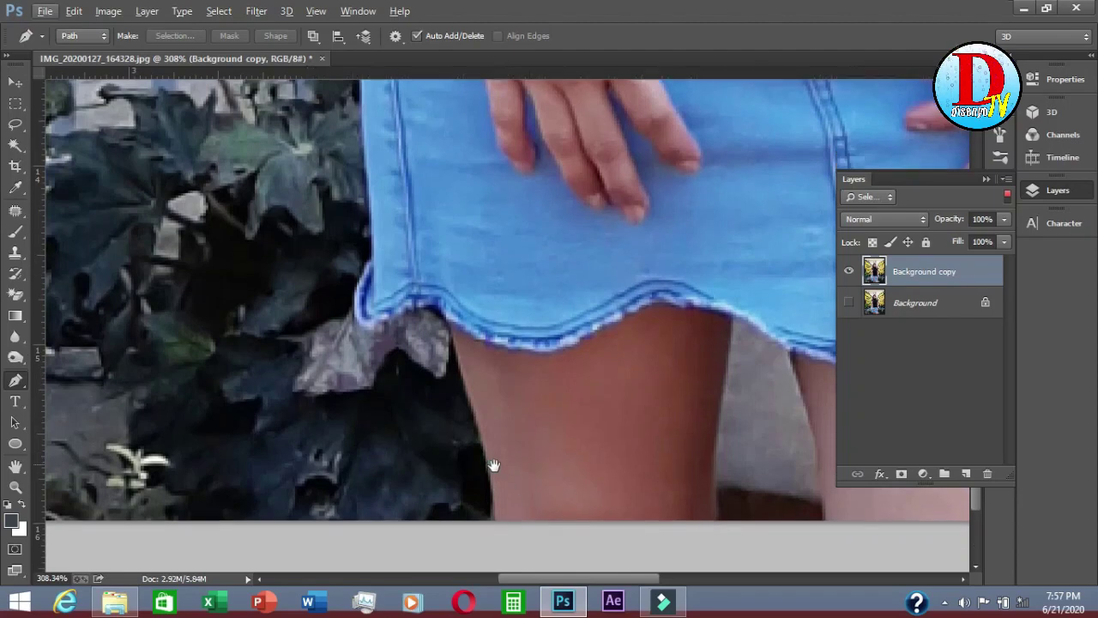
{"action": "left_click", "coordinate": [491, 519]}
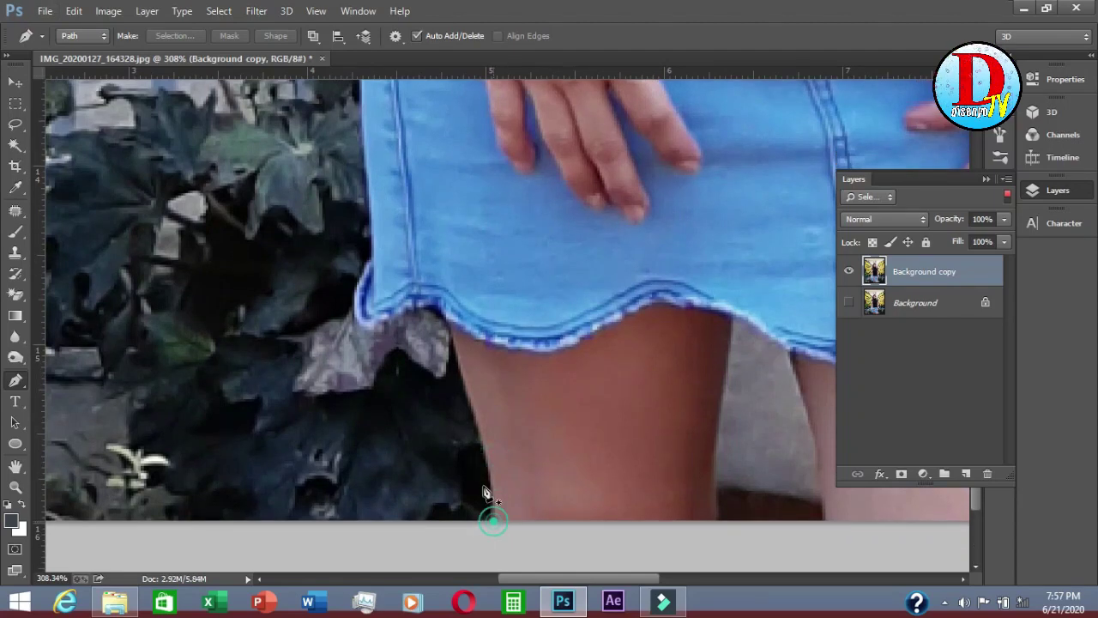
{"action": "left_click", "coordinate": [470, 408]}
{"action": "left_click", "coordinate": [452, 349]}
{"action": "left_click", "coordinate": [446, 322]}
{"action": "left_click", "coordinate": [435, 310]}
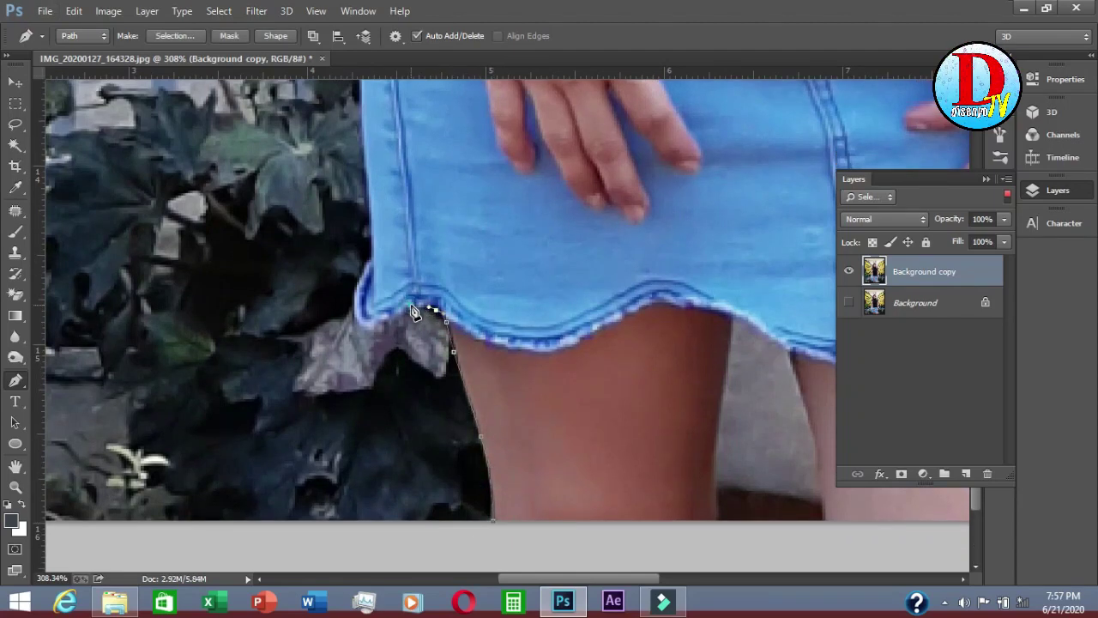
{"action": "left_click", "coordinate": [365, 323]}
{"action": "left_click", "coordinate": [374, 268]}
- Continue the path up the left side of the skirt and along the outer forearm to the elbow
{"action": "scroll", "coordinate": [374, 268], "scroll_direction": "down", "scroll_amount": 5}
{"action": "scroll", "coordinate": [396, 360], "scroll_direction": "up", "scroll_amount": 2}
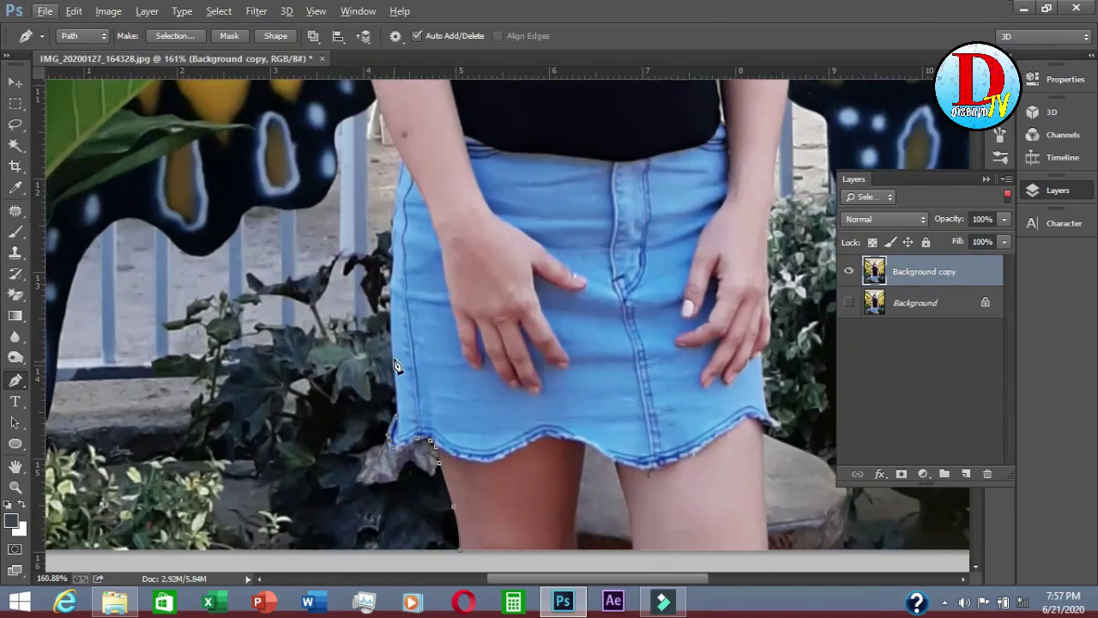
{"action": "left_click", "coordinate": [394, 332]}
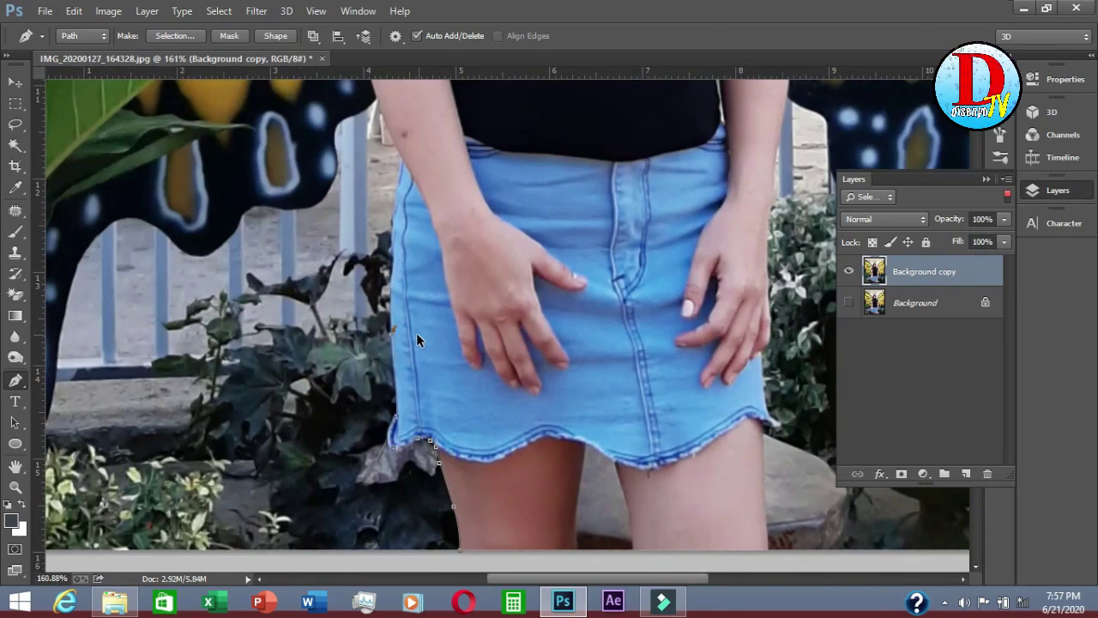
{"action": "scroll", "coordinate": [408, 341], "scroll_direction": "up", "scroll_amount": 2}
{"action": "left_click_drag", "start_coordinate": [411, 374], "coordinate": [421, 303]}
{"action": "left_click_drag", "start_coordinate": [386, 211], "coordinate": [450, 406]}
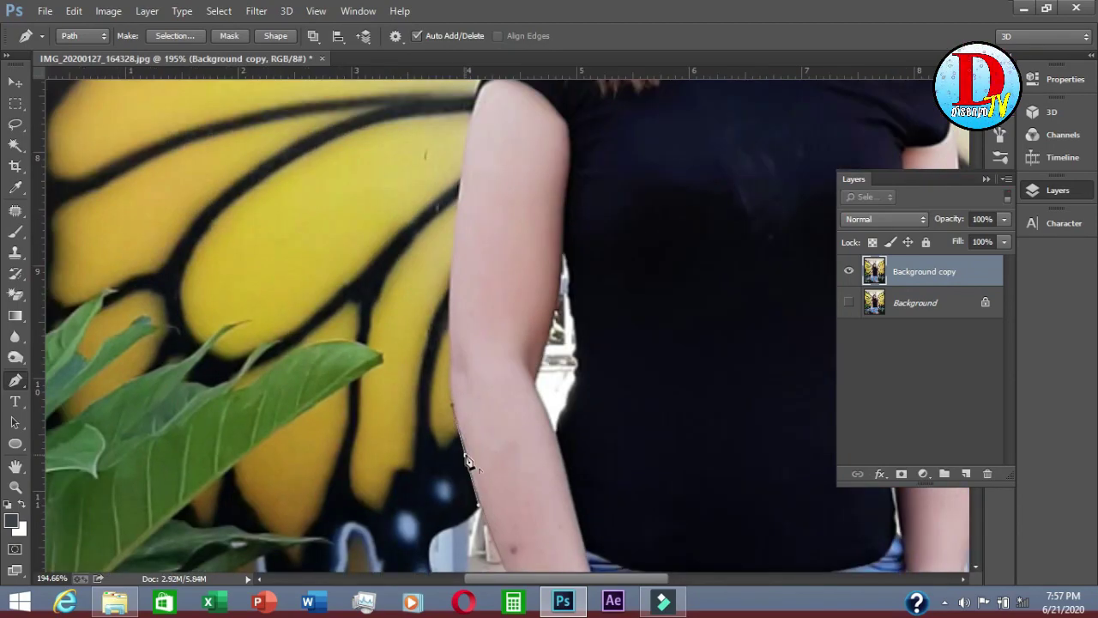
- Extend the path up the outer left upper arm and over the sleeve to where the hair meets the shoulder
{"action": "left_click_drag", "start_coordinate": [451, 355], "coordinate": [453, 289]}
{"action": "left_click_drag", "start_coordinate": [482, 116], "coordinate": [512, 388]}
{"action": "left_click_drag", "start_coordinate": [516, 309], "coordinate": [536, 268]}
{"action": "left_click_drag", "start_coordinate": [510, 390], "coordinate": [519, 387]}
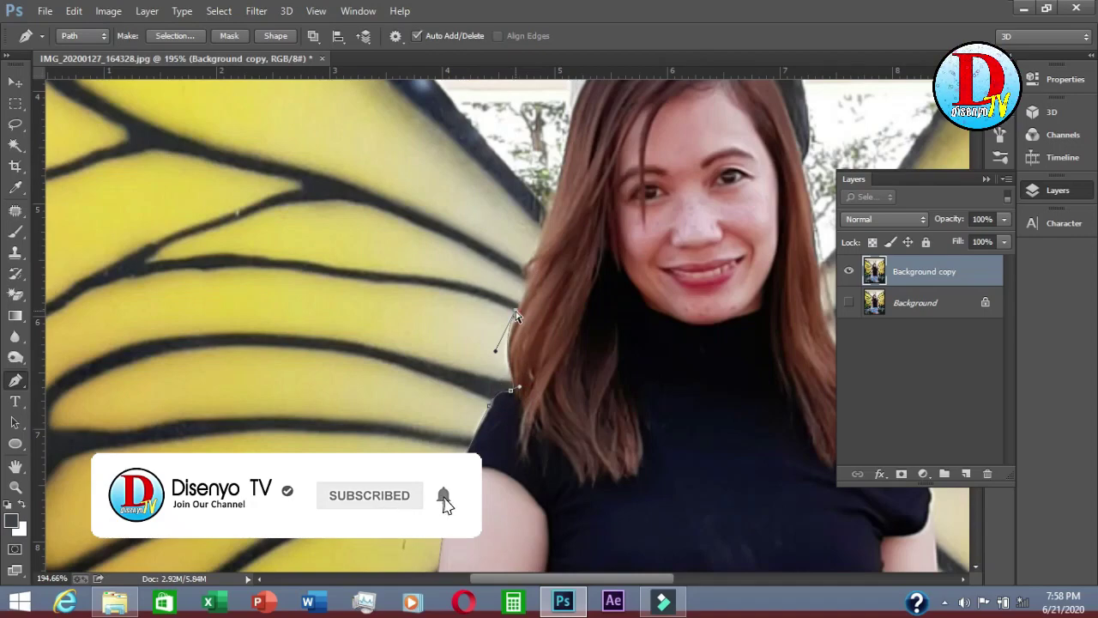
- Trace the path up the hair, over the top of the head and down the hair to the right shoulder
{"action": "left_click_drag", "start_coordinate": [538, 248], "coordinate": [520, 337]}
{"action": "left_click_drag", "start_coordinate": [536, 278], "coordinate": [544, 245]}
{"action": "left_click_drag", "start_coordinate": [597, 158], "coordinate": [633, 138]}
{"action": "left_click_drag", "start_coordinate": [770, 286], "coordinate": [785, 386]}
{"action": "left_click_drag", "start_coordinate": [766, 286], "coordinate": [627, 166]}
{"action": "left_click_drag", "start_coordinate": [682, 377], "coordinate": [620, 329]}
- Continue the path around the right shoulder and sleeve and down the outer arm past the elbow
{"action": "left_click", "coordinate": [651, 350]}
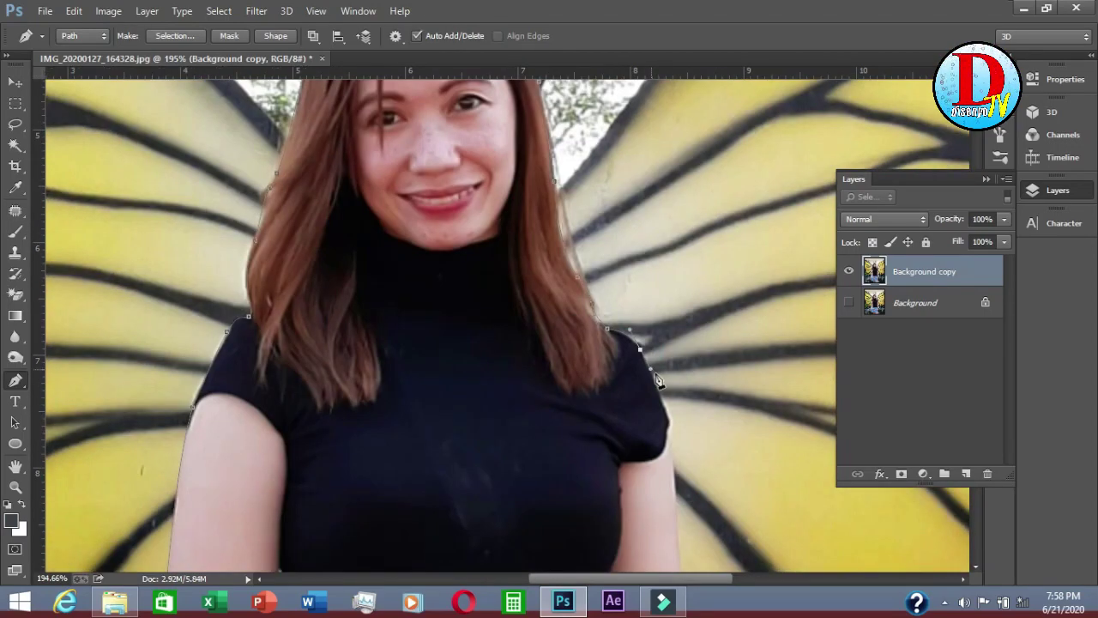
{"action": "left_click", "coordinate": [677, 413]}
{"action": "left_click_drag", "start_coordinate": [677, 413], "coordinate": [620, 293]}
{"action": "left_click_drag", "start_coordinate": [628, 355], "coordinate": [617, 252]}
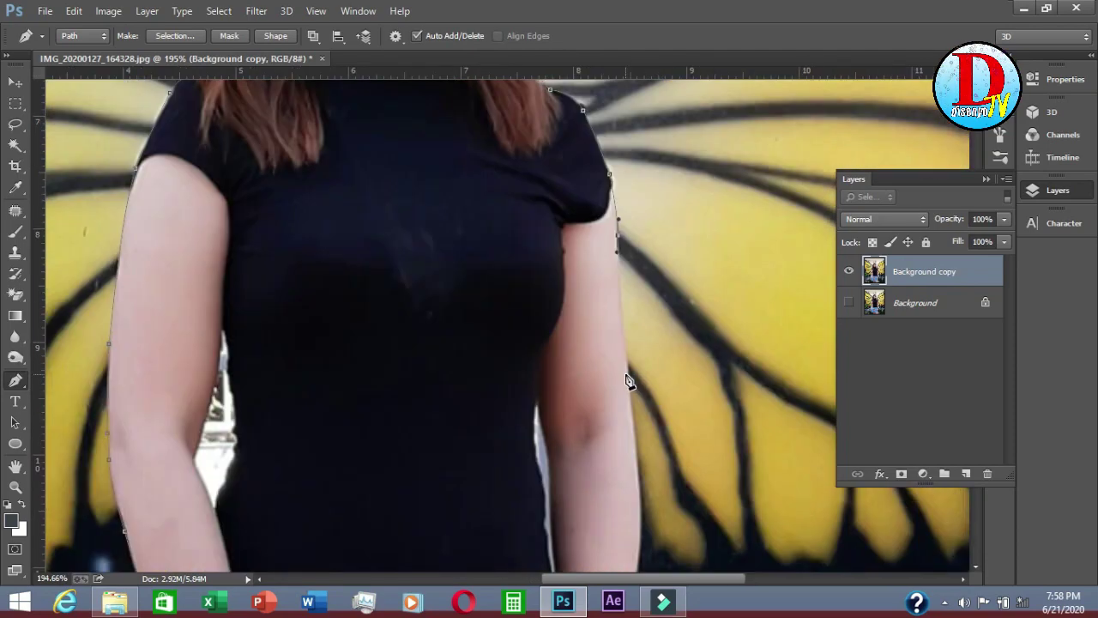
{"action": "left_click", "coordinate": [627, 380]}
{"action": "left_click_drag", "start_coordinate": [634, 470], "coordinate": [626, 381]}
{"action": "left_click", "coordinate": [633, 440]}
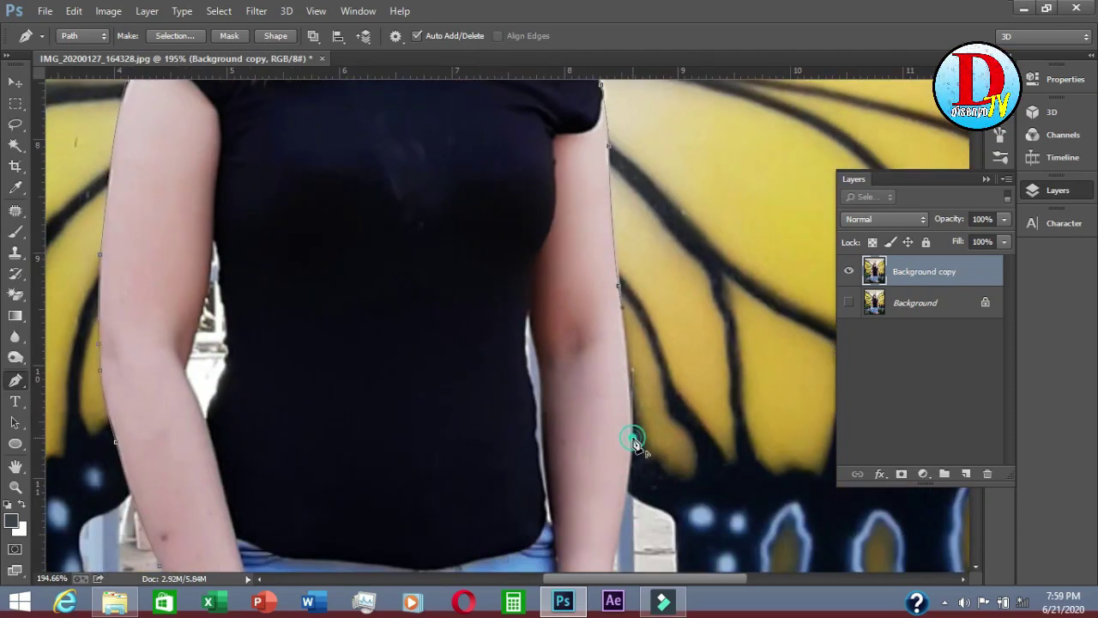
{"action": "left_click_drag", "start_coordinate": [633, 440], "coordinate": [635, 310]}
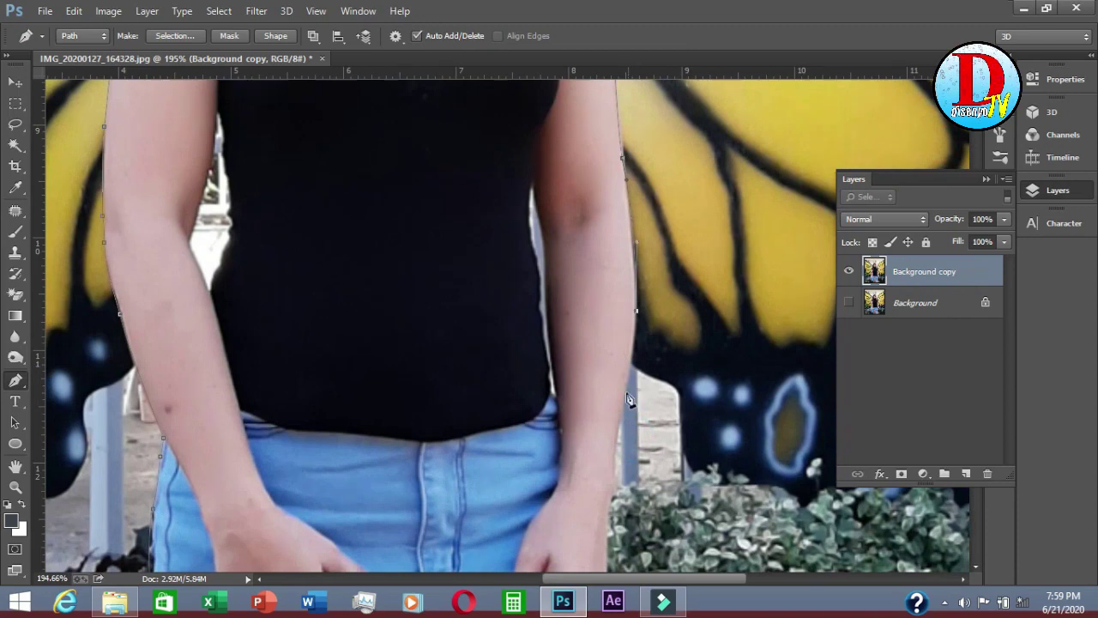
- Trace the path down the right forearm, around the hand and along the skirt's side to its hem corner
{"action": "left_click_drag", "start_coordinate": [625, 405], "coordinate": [619, 421]}
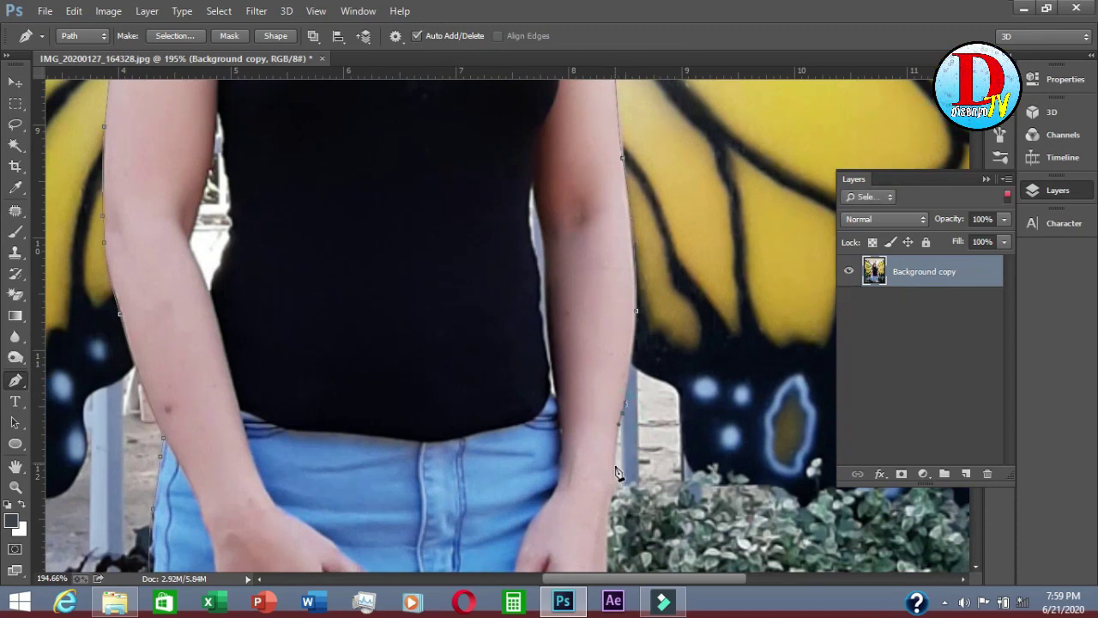
{"action": "scroll", "coordinate": [613, 451], "scroll_direction": "down", "scroll_amount": 3}
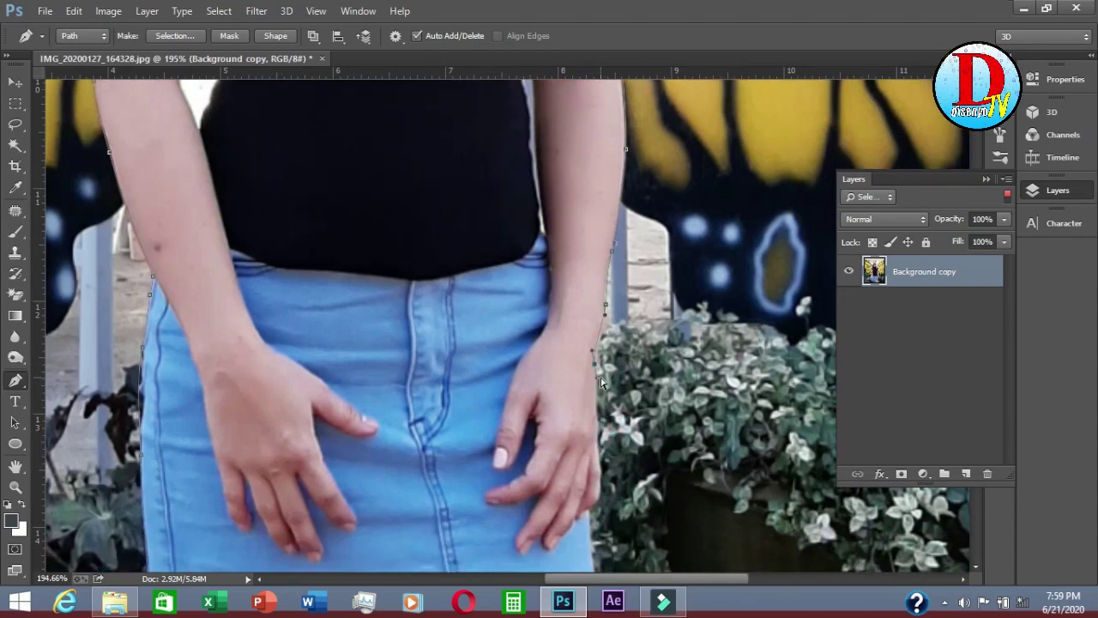
{"action": "scroll", "coordinate": [595, 395], "scroll_direction": "down", "scroll_amount": 2}
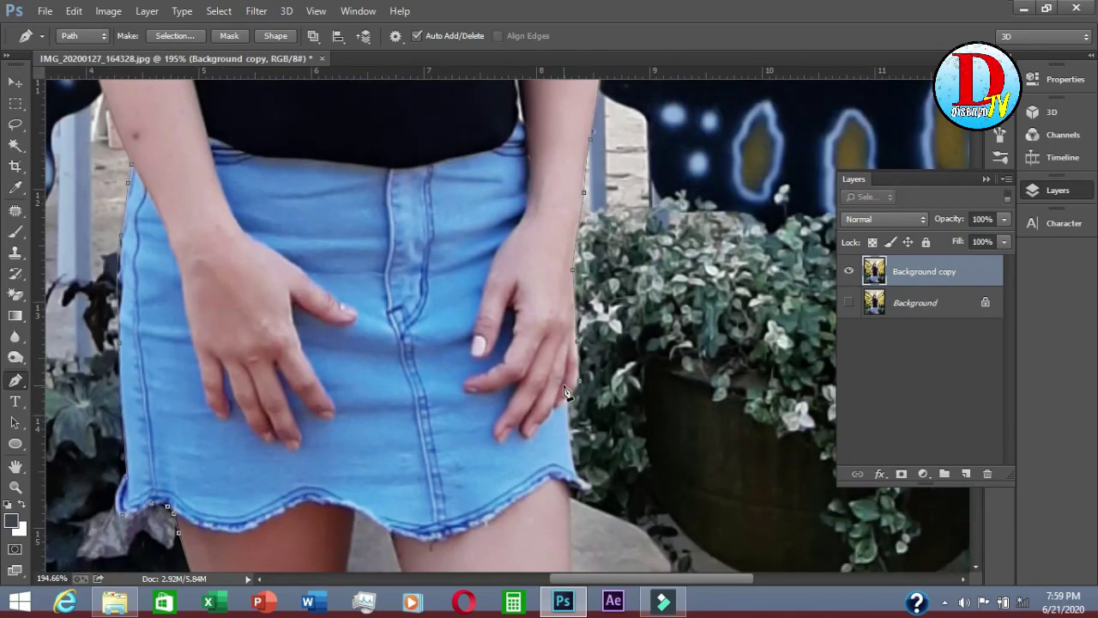
{"action": "scroll", "coordinate": [568, 391], "scroll_direction": "down", "scroll_amount": 3}
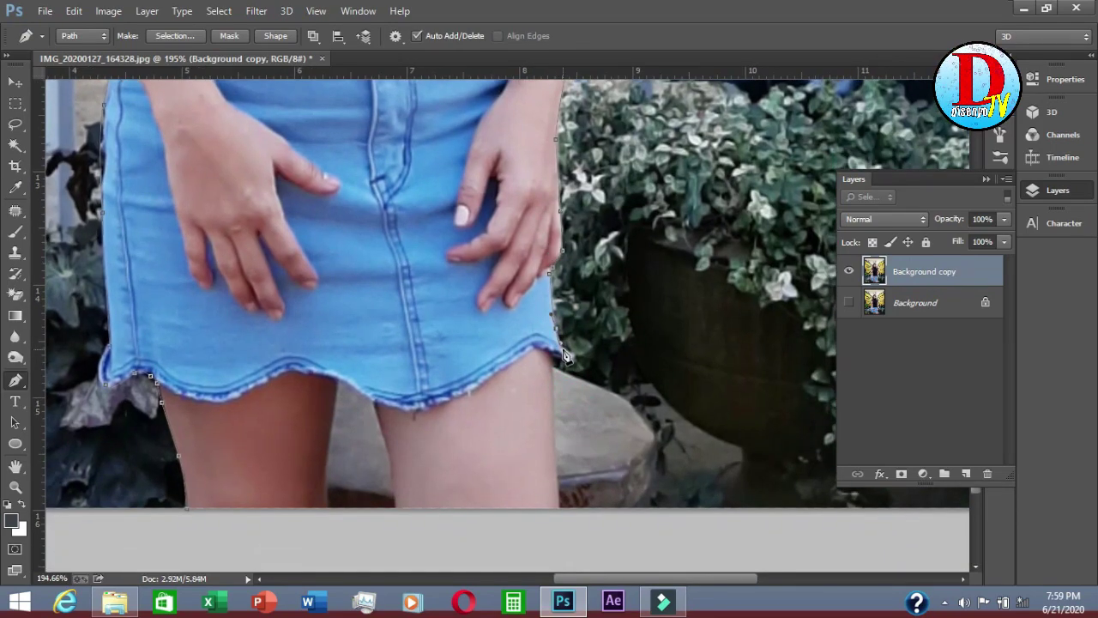
{"action": "scroll", "coordinate": [559, 352], "scroll_direction": "down", "scroll_amount": 2}
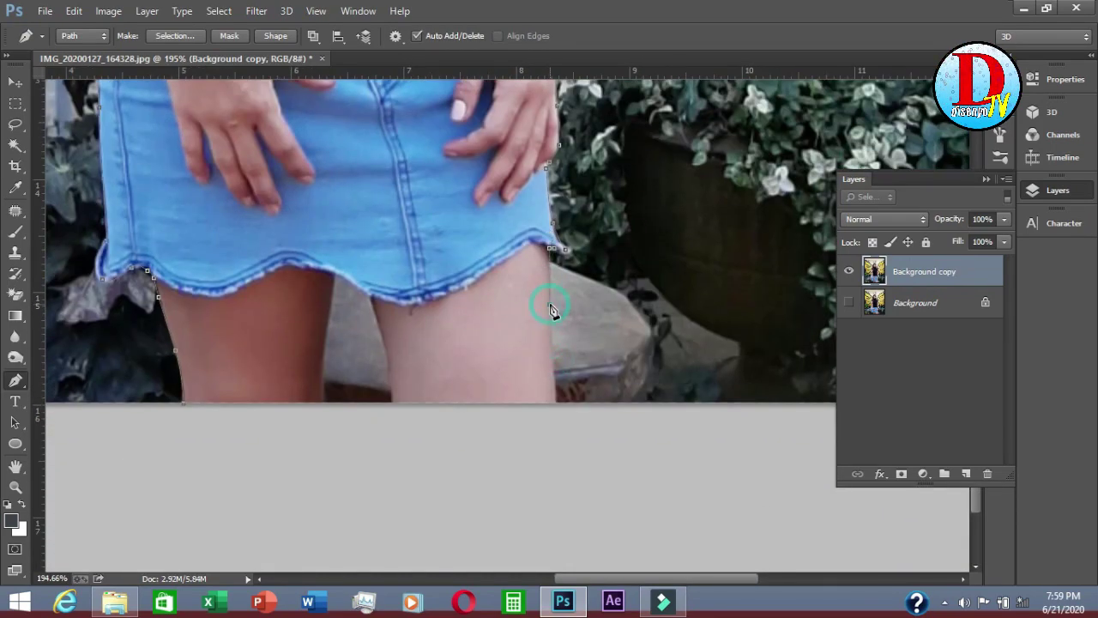
- Trace the right leg's outer edge, the photo's bottom edge, the inner leg edge and the hem between the legs
{"action": "left_click_drag", "start_coordinate": [553, 368], "coordinate": [557, 390]}
{"action": "left_click", "coordinate": [555, 404]}
{"action": "left_click", "coordinate": [390, 401]}
{"action": "left_click", "coordinate": [371, 303]}
{"action": "left_click", "coordinate": [368, 291]}
{"action": "left_click", "coordinate": [345, 277]}
{"action": "left_click", "coordinate": [333, 274]}
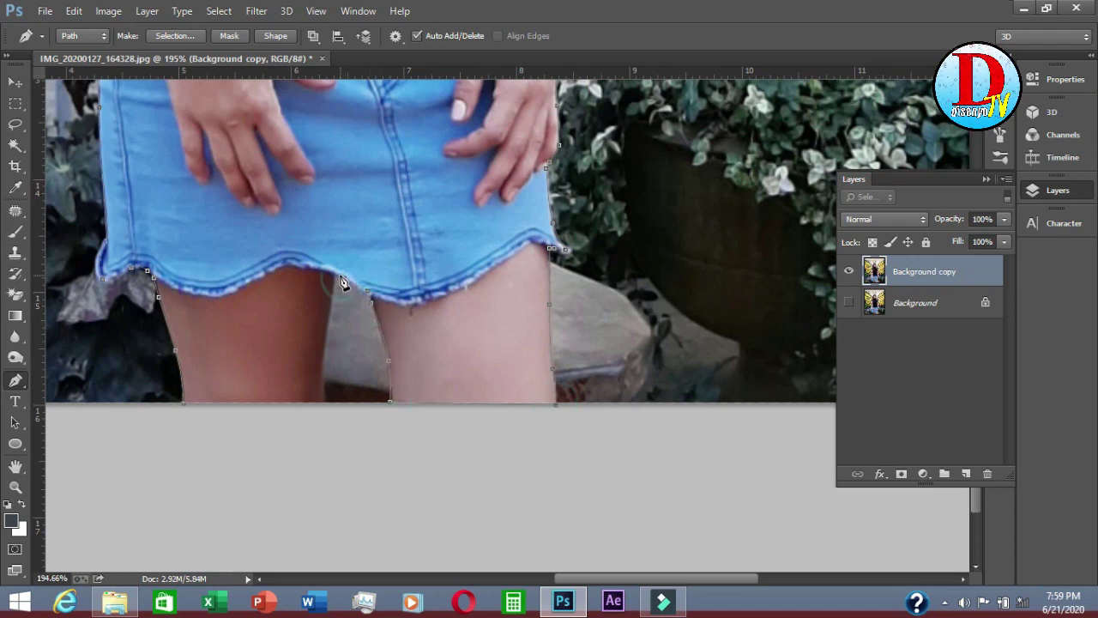
- Trace down the left leg's inner edge and close the path at its starting anchor on the photo's bottom edge
{"action": "left_click_drag", "start_coordinate": [320, 365], "coordinate": [319, 386]}
{"action": "left_click", "coordinate": [321, 366], "text": "alt"}
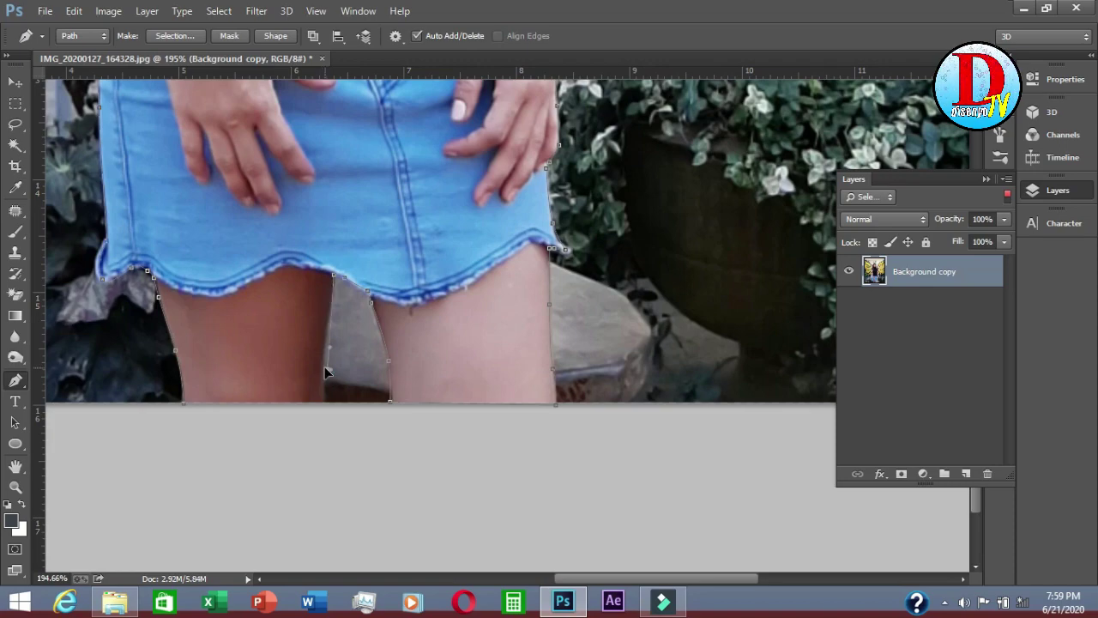
{"action": "left_click", "coordinate": [324, 394]}
{"action": "left_click", "coordinate": [325, 402]}
{"action": "left_click", "coordinate": [183, 403]}
- Set the layer filter type to Kind
{"action": "scroll", "coordinate": [415, 436], "scroll_direction": "down", "scroll_amount": 8}
{"action": "scroll", "coordinate": [416, 441], "scroll_direction": "down", "scroll_amount": 3}
{"action": "scroll", "coordinate": [477, 394], "scroll_direction": "up", "scroll_amount": 1}
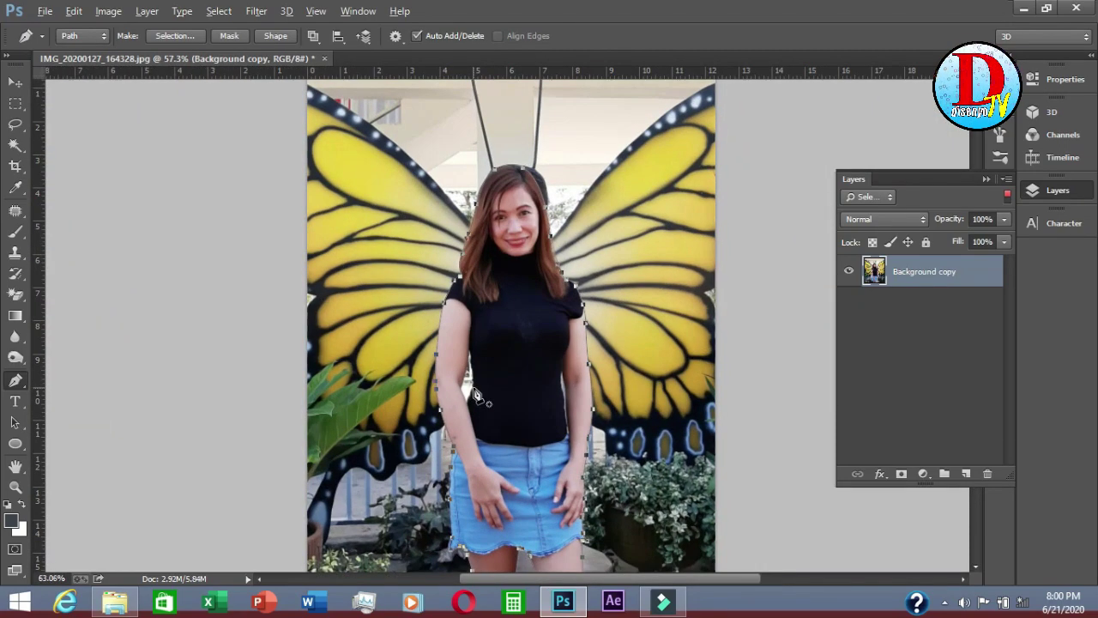
{"action": "scroll", "coordinate": [476, 395], "scroll_direction": "up", "scroll_amount": 1}
{"action": "scroll", "coordinate": [534, 368], "scroll_direction": "up", "scroll_amount": 1}
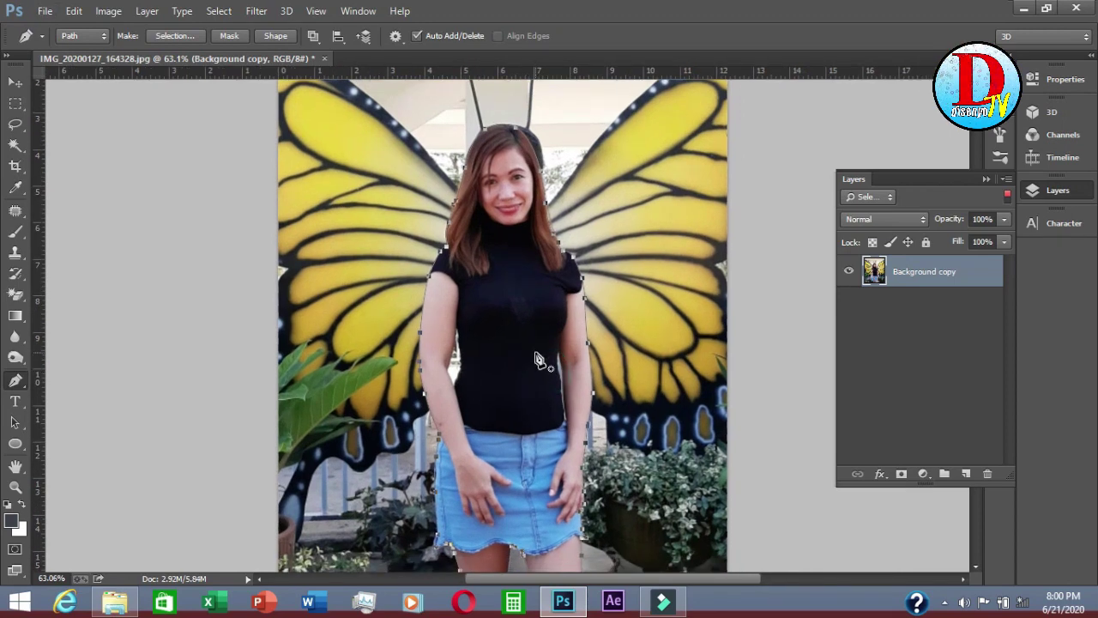
{"action": "left_click", "coordinate": [889, 197]}
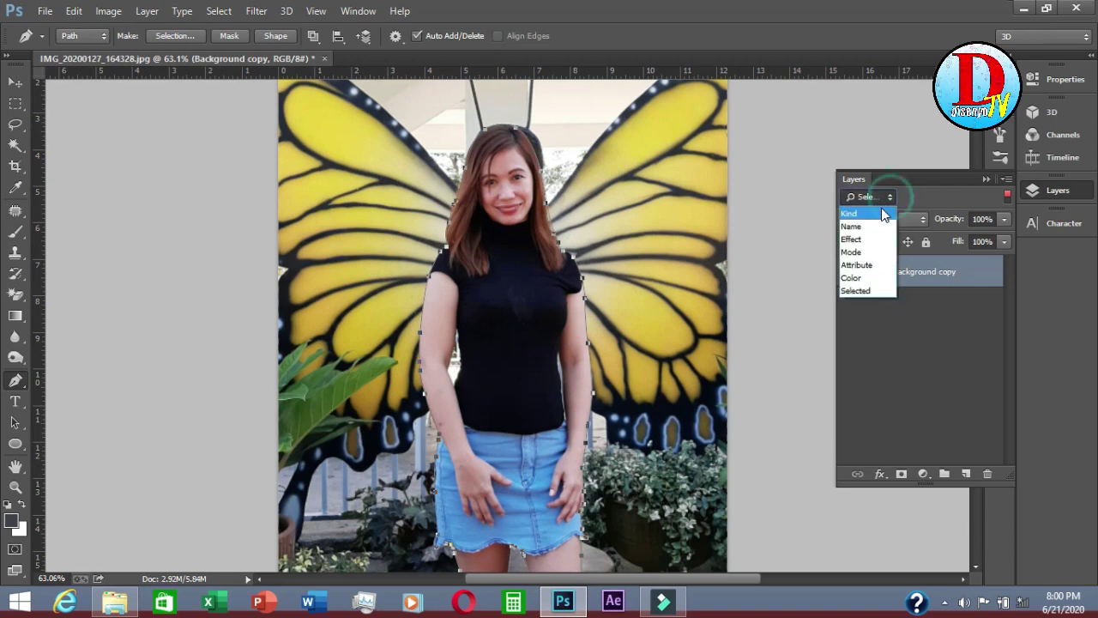
{"action": "left_click", "coordinate": [882, 211]}
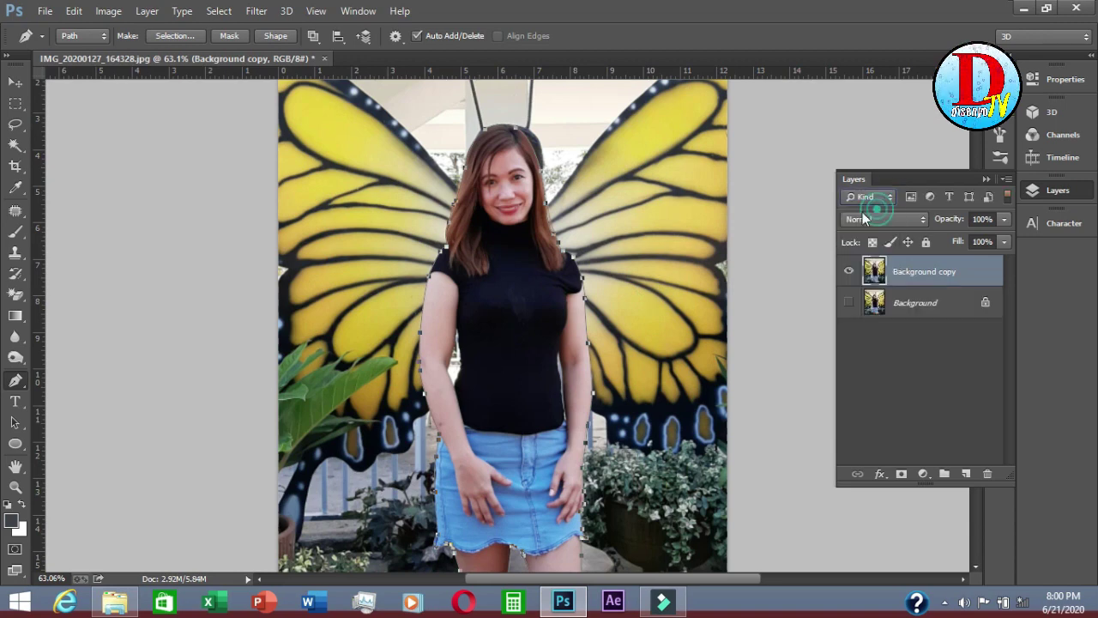
- Turn the closed path around the woman into a new anti-aliased selection with a feather radius of 0 pixels
{"action": "right_click", "coordinate": [507, 272]}
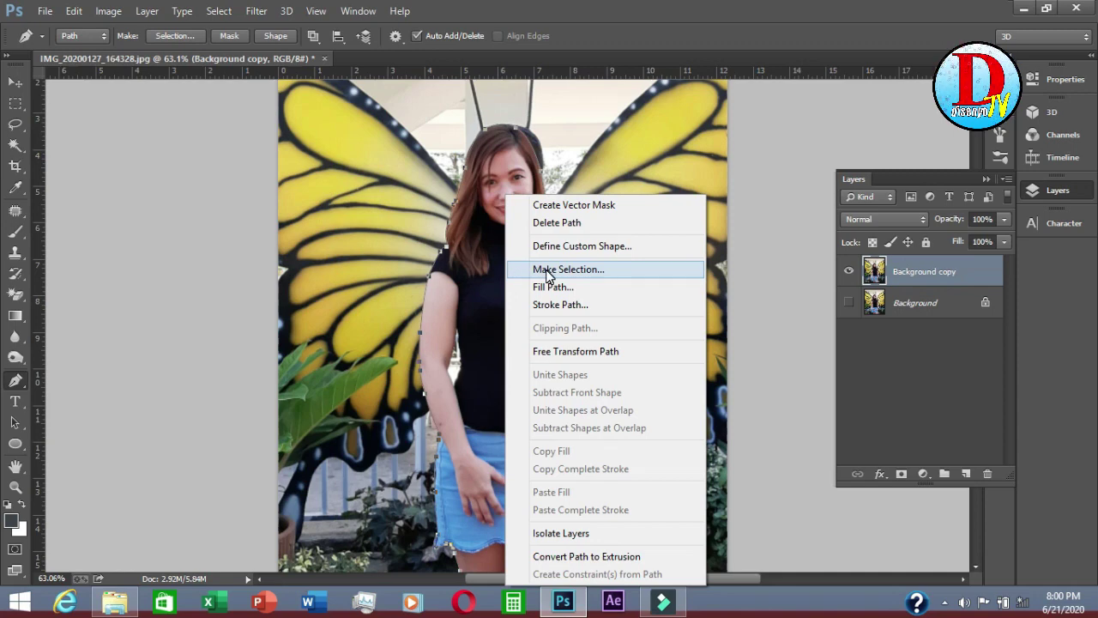
{"action": "left_click", "coordinate": [547, 271]}
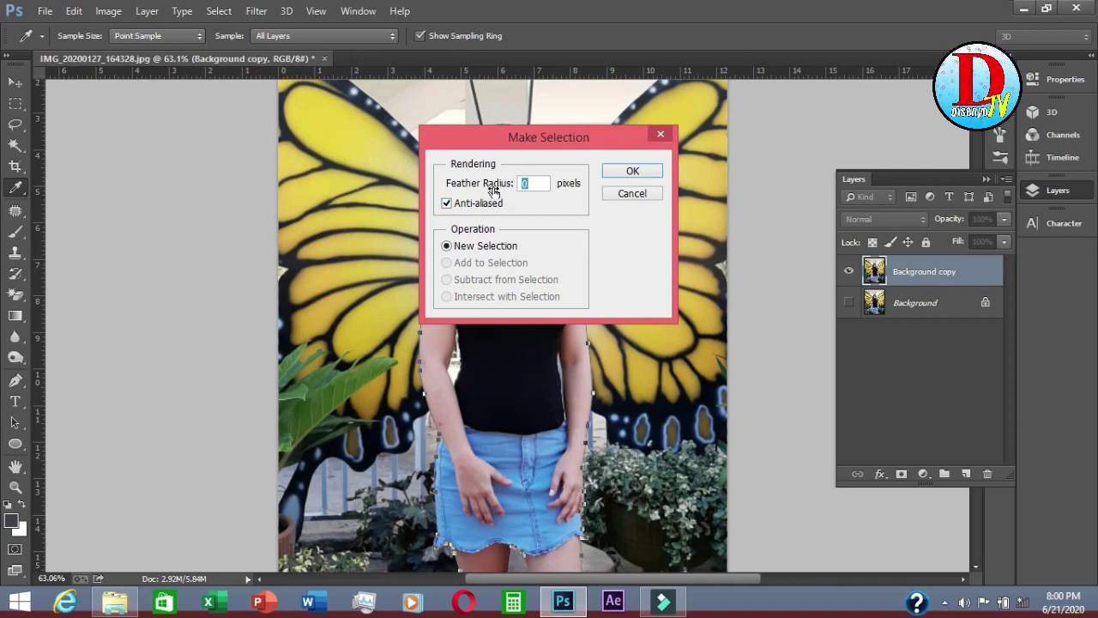
{"action": "left_click", "coordinate": [521, 185]}
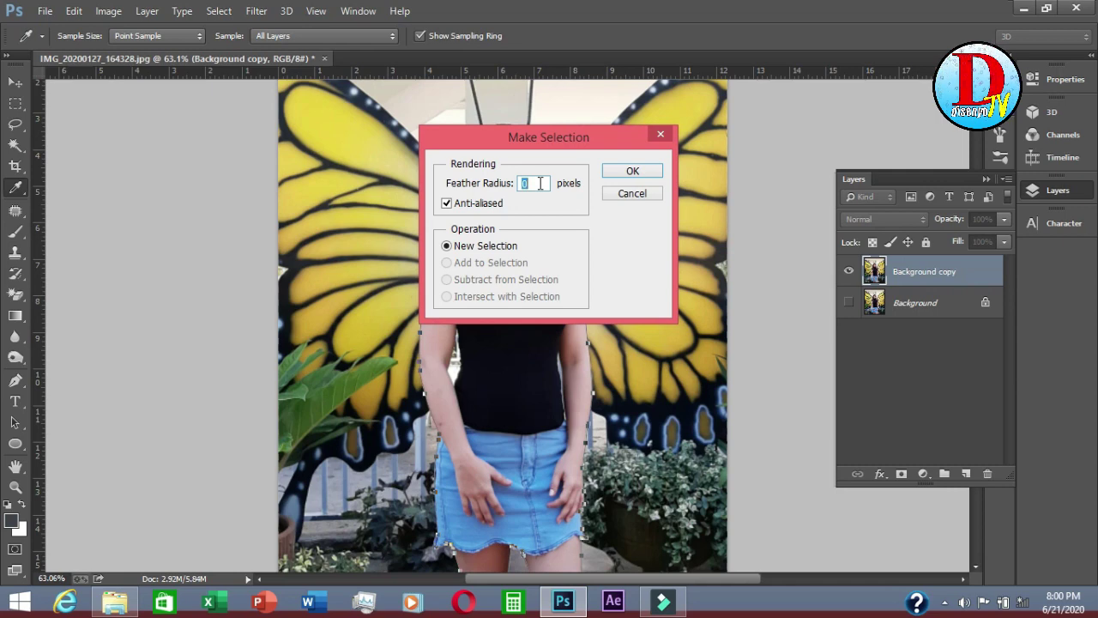
{"action": "left_click", "coordinate": [626, 172]}
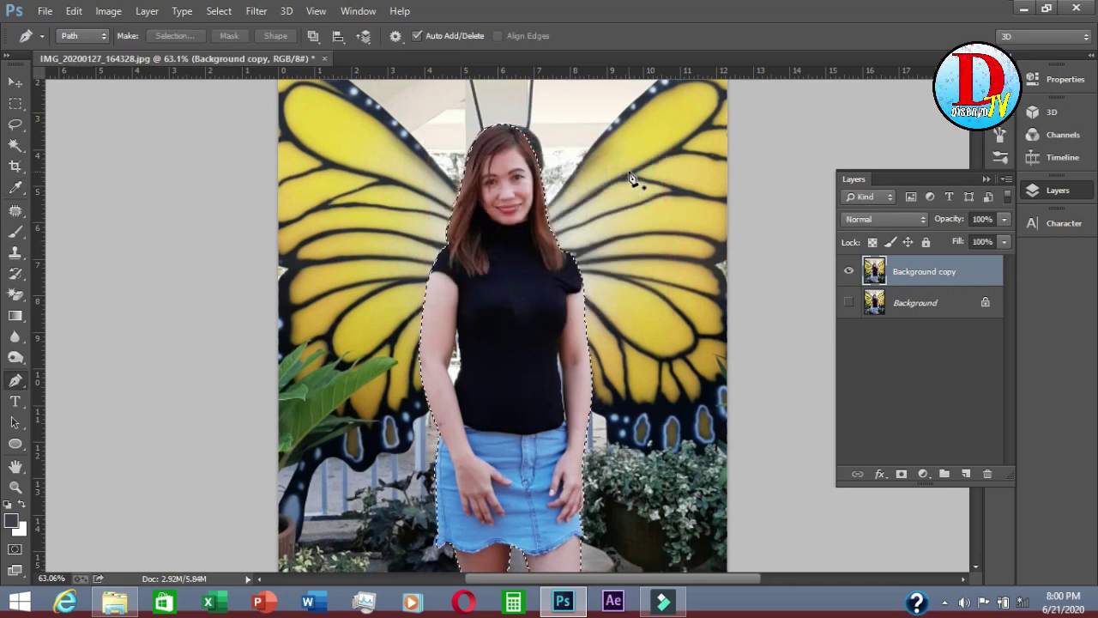
- Invert the selection to delete the background around the woman, and deselect
{"action": "scroll", "coordinate": [622, 324], "scroll_direction": "down", "scroll_amount": 2}
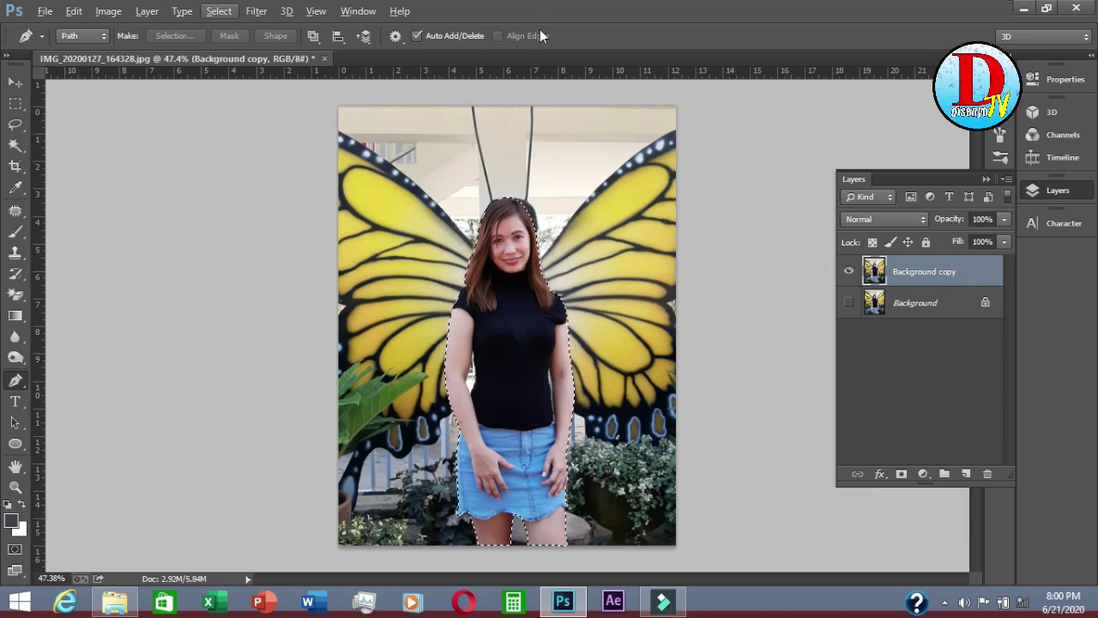
{"action": "left_click", "coordinate": [219, 11]}
{"action": "left_click", "coordinate": [229, 75]}
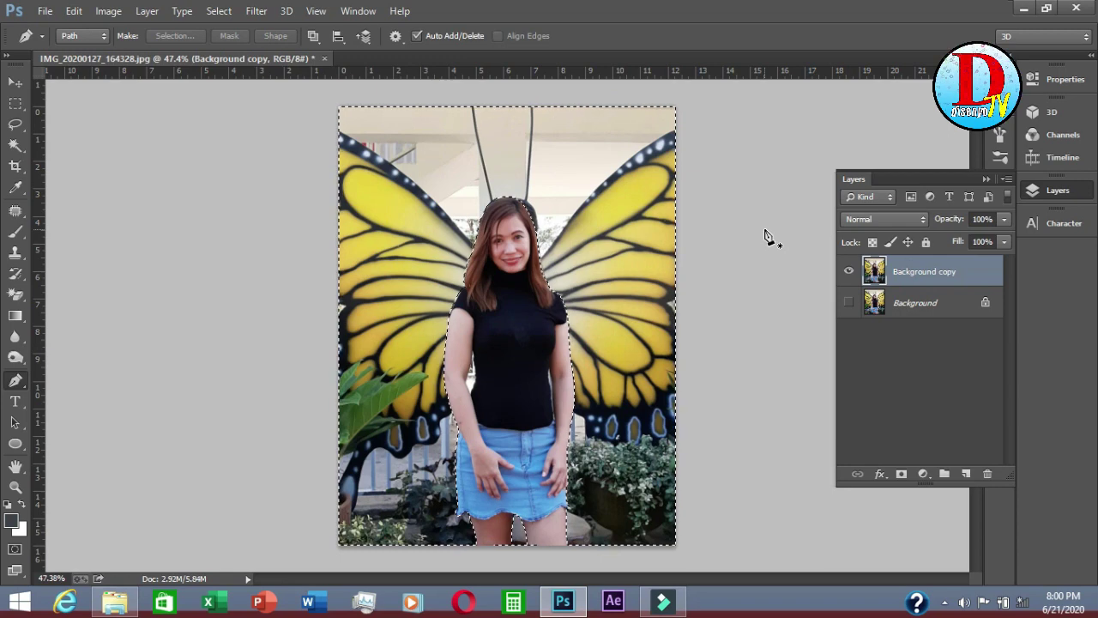
{"action": "key", "text": "Delete"}
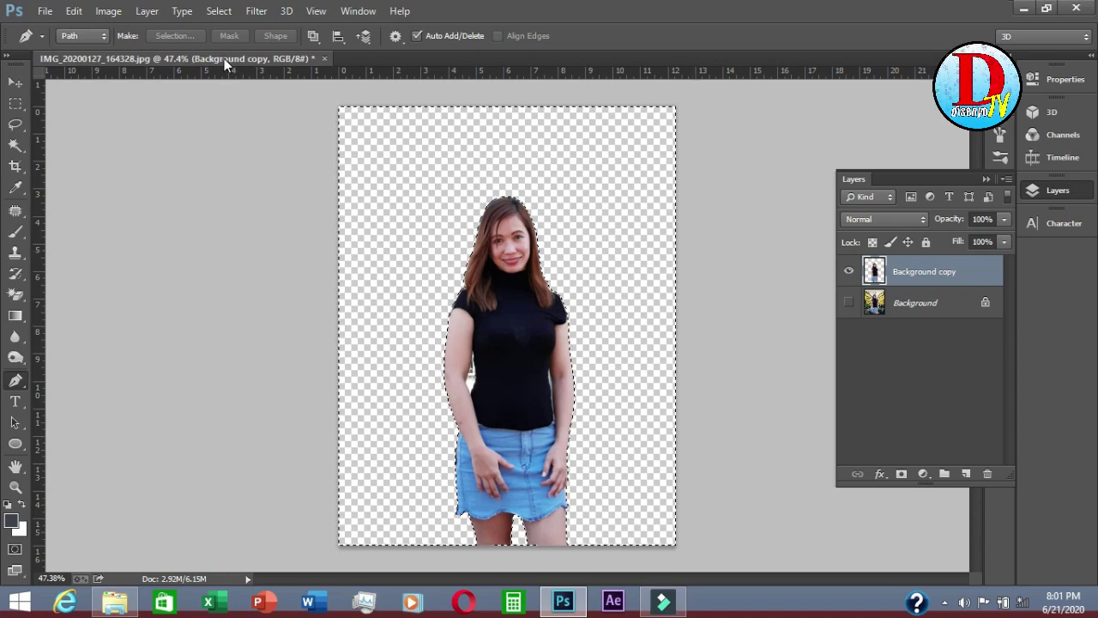
{"action": "left_click", "coordinate": [217, 11]}
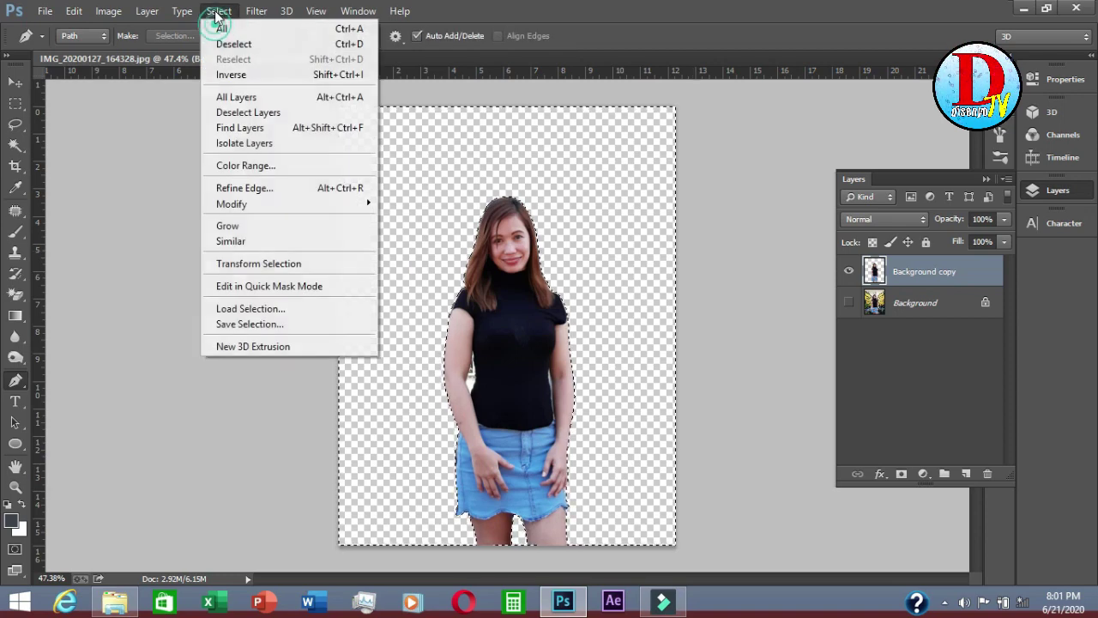
{"action": "left_click", "coordinate": [219, 41]}
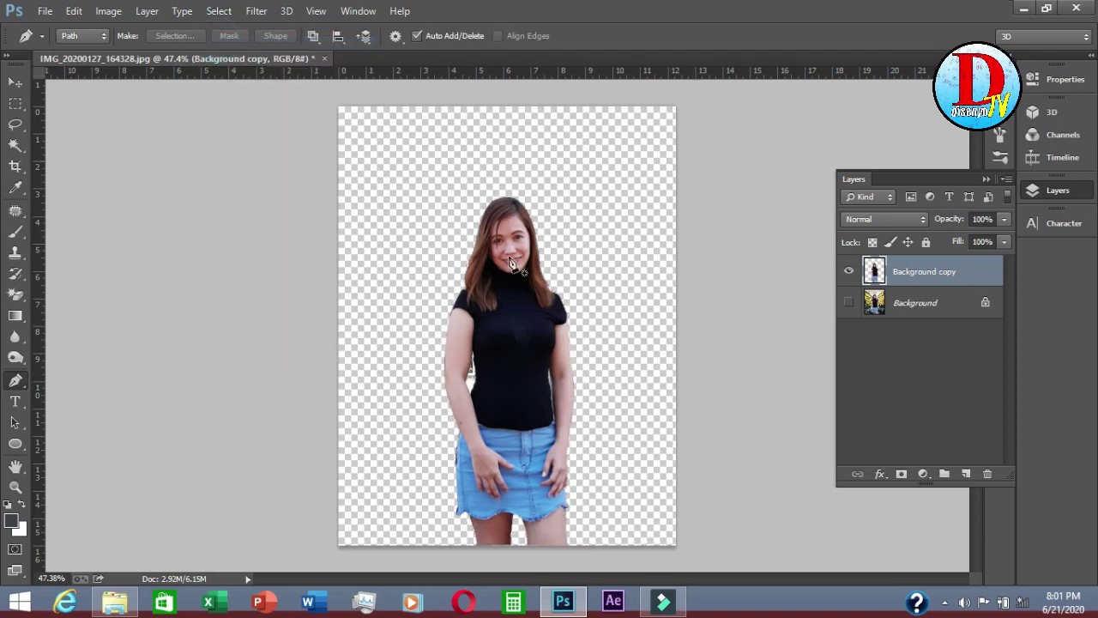
- Trace a new path down the shirt's edge along the background gap inside the left arm, to the gap's lower tip
{"action": "scroll", "coordinate": [562, 382], "scroll_direction": "up", "scroll_amount": 8}
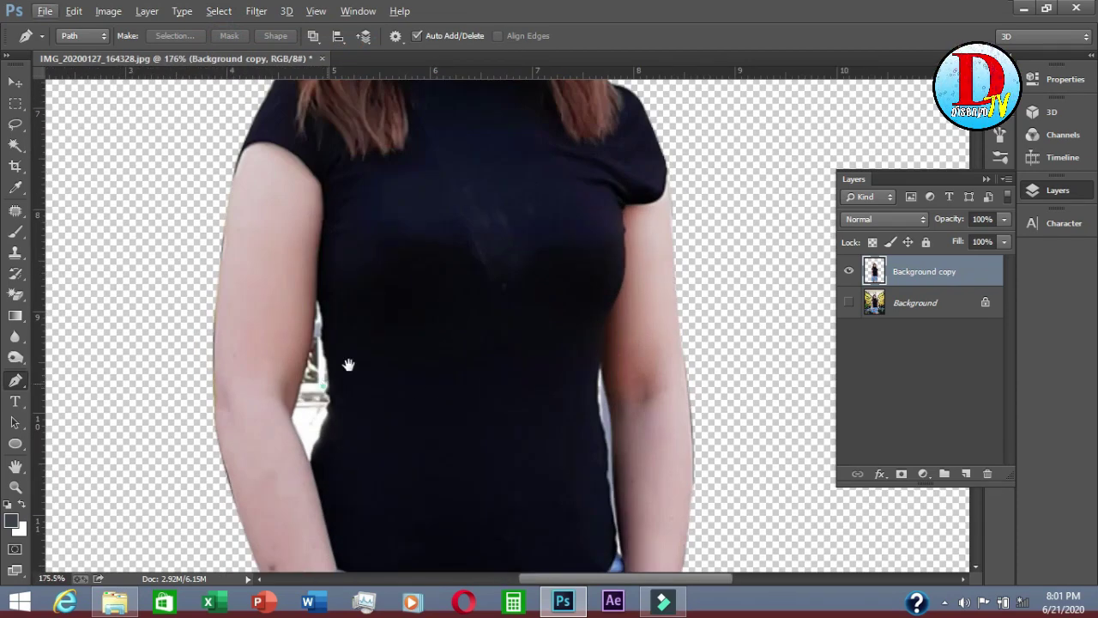
{"action": "left_click_drag", "start_coordinate": [350, 363], "coordinate": [391, 320]}
{"action": "scroll", "coordinate": [391, 320], "scroll_direction": "up", "scroll_amount": 4}
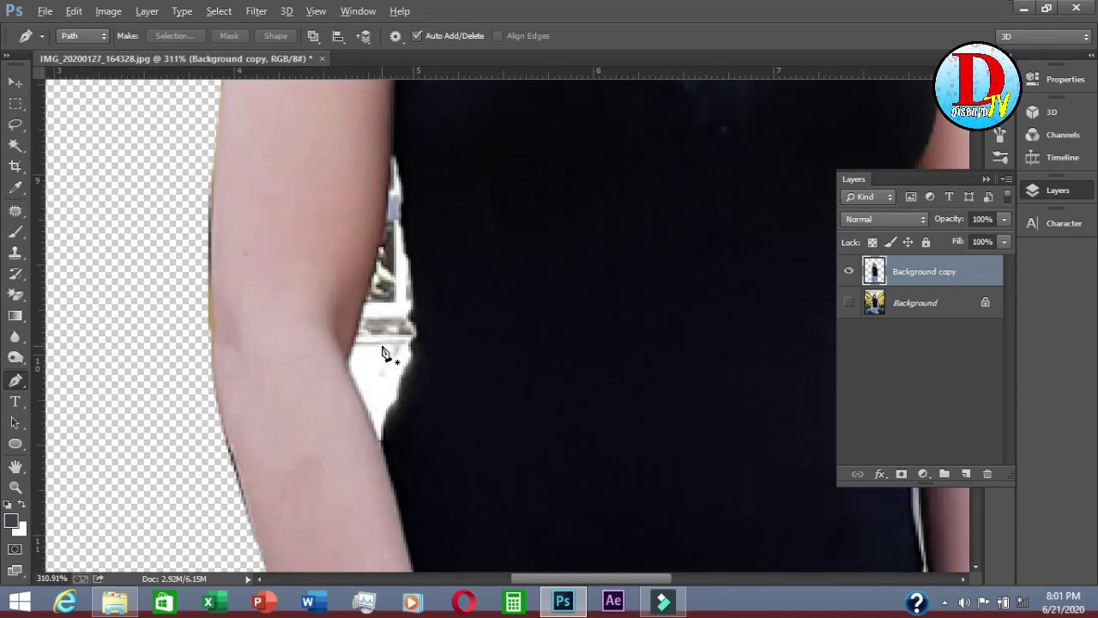
{"action": "key", "text": "alt"}
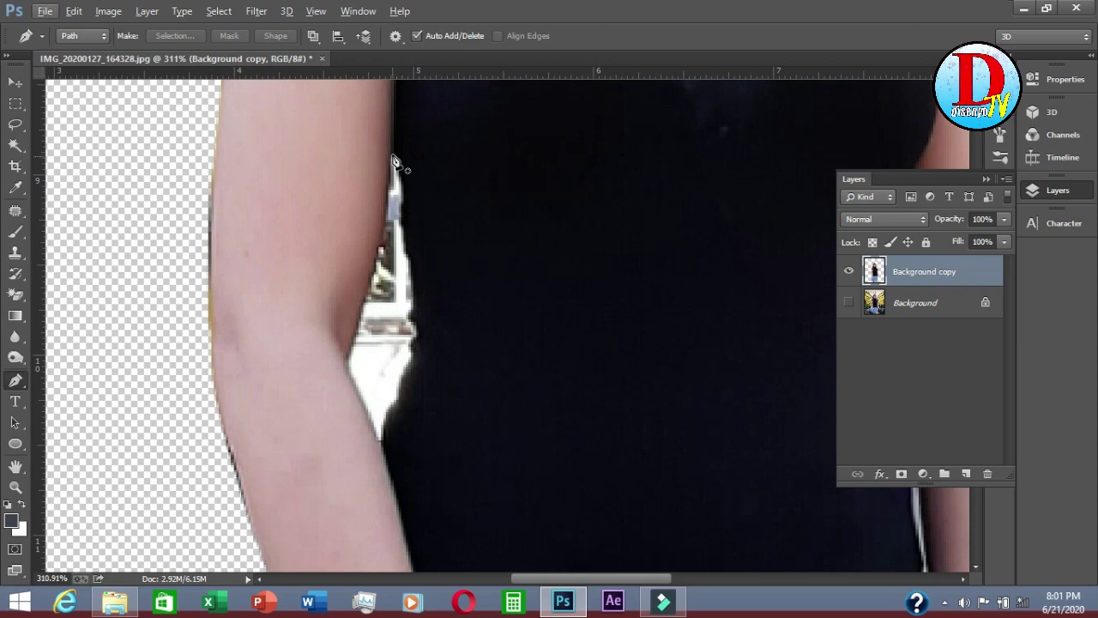
{"action": "left_click", "coordinate": [397, 175]}
{"action": "left_click_drag", "start_coordinate": [402, 207], "coordinate": [413, 306]}
{"action": "left_click", "coordinate": [402, 207], "text": "alt"}
{"action": "left_click", "coordinate": [416, 341]}
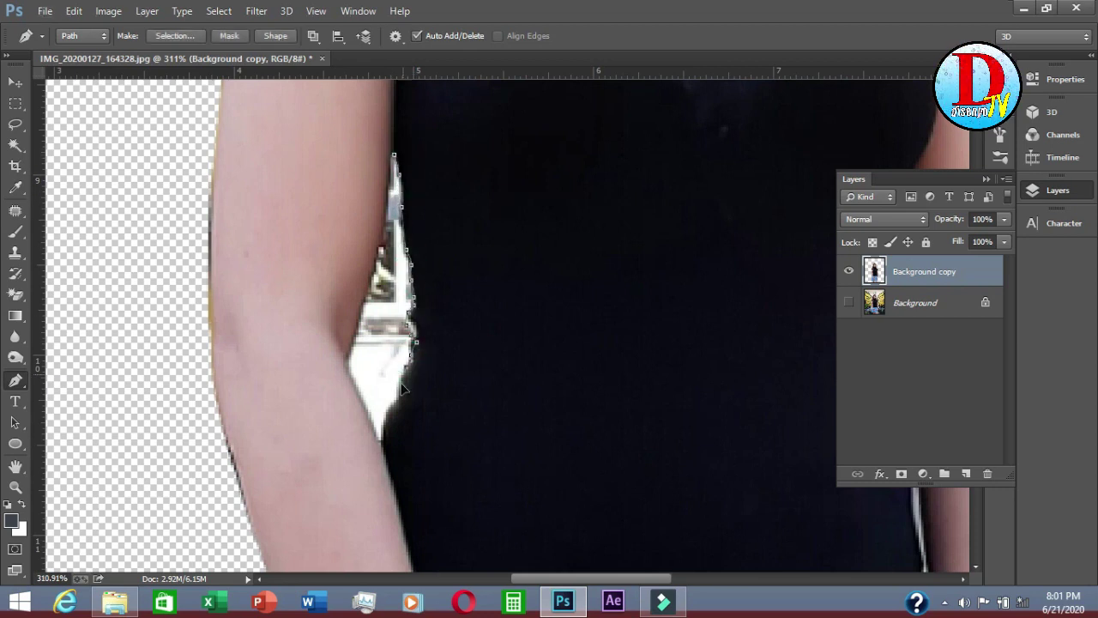
{"action": "left_click", "coordinate": [382, 446]}
- Trace back up the left arm's inner edge past the elbow and close the path around the gap
{"action": "left_click", "coordinate": [358, 387]}
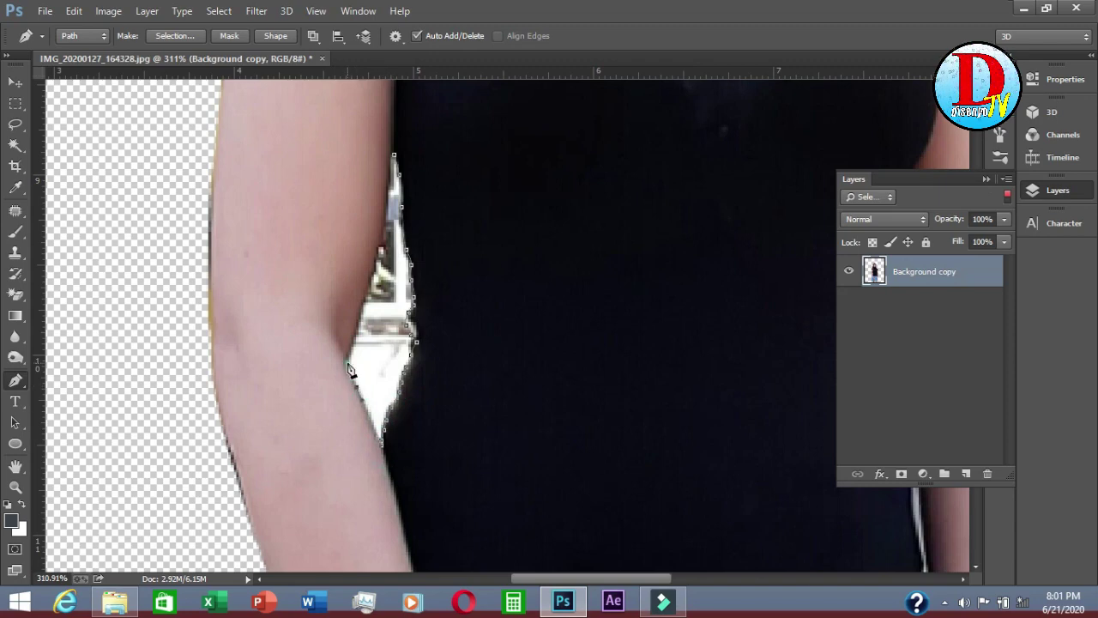
{"action": "left_click", "coordinate": [347, 363]}
{"action": "left_click", "coordinate": [349, 352]}
{"action": "left_click_drag", "start_coordinate": [361, 309], "coordinate": [362, 360]}
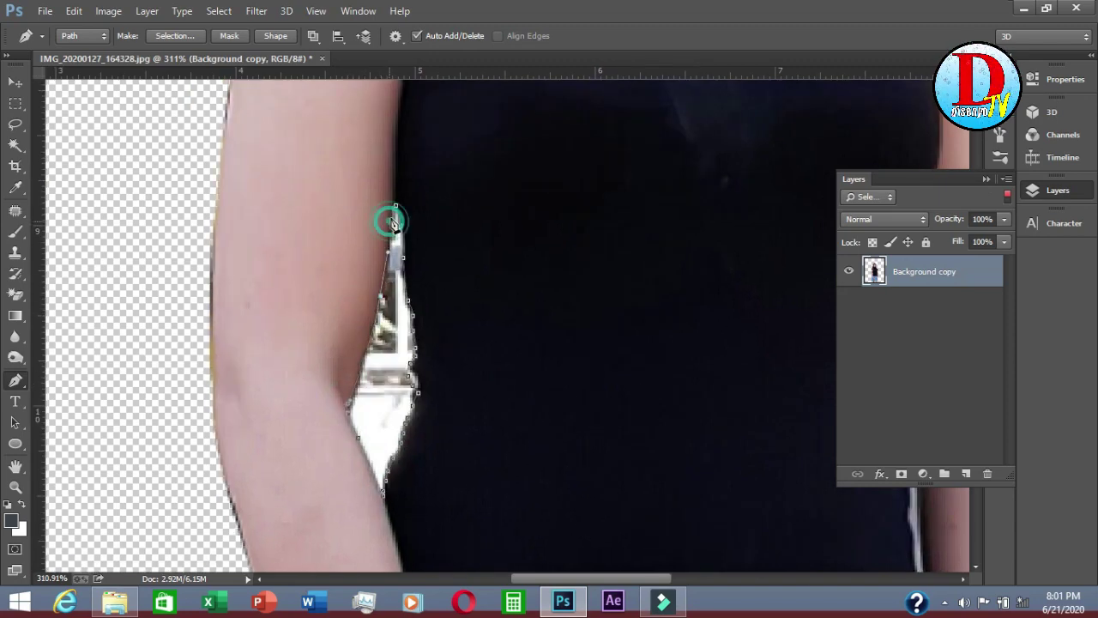
- Convert the gap path to a selection with 0 pixels feather, delete the background inside it, and deselect
{"action": "right_click", "coordinate": [395, 276]}
{"action": "left_click", "coordinate": [465, 265]}
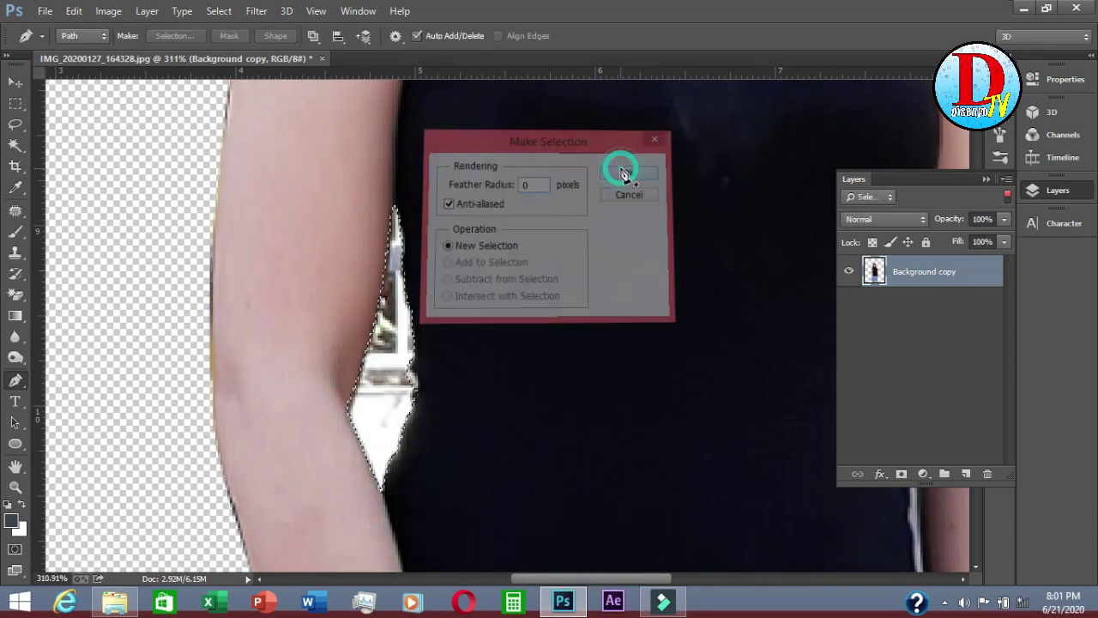
{"action": "left_click", "coordinate": [627, 167]}
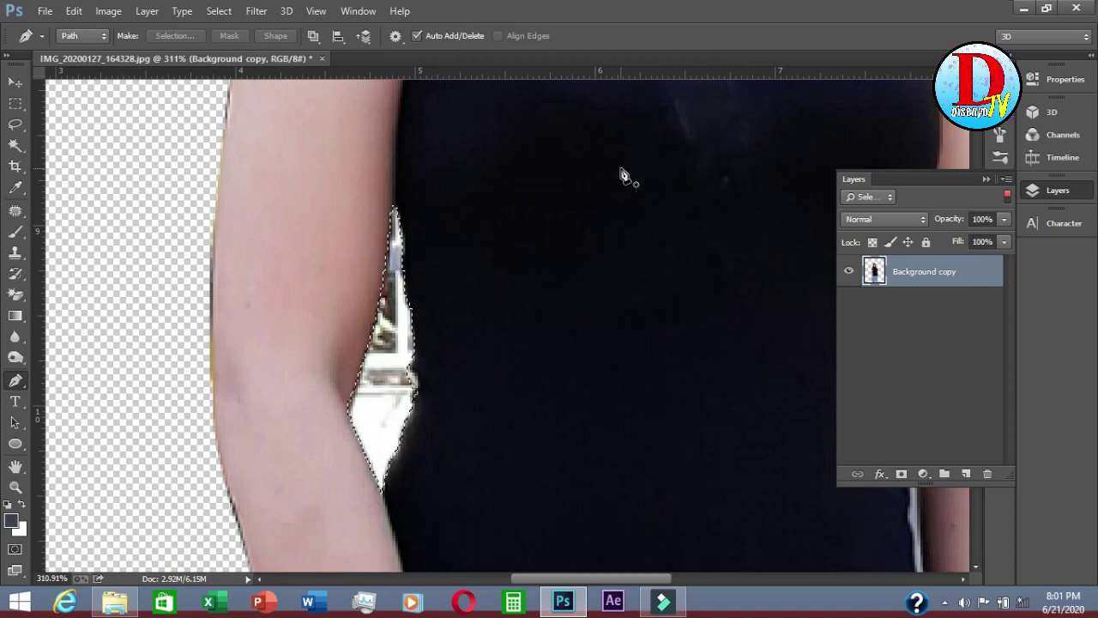
{"action": "key", "text": "Delete"}
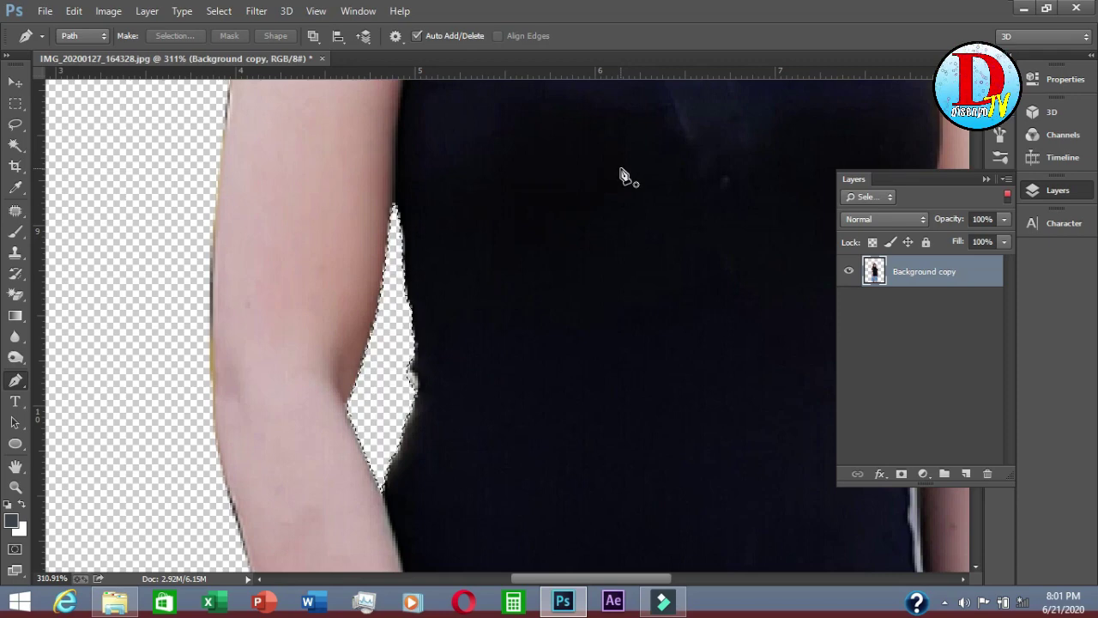
{"action": "key", "text": "m"}
{"action": "left_click", "coordinate": [517, 289]}
- Trace a path down the right arm's inner edge along the narrow background gap, to the skirt's waistband
{"action": "scroll", "coordinate": [456, 198], "scroll_direction": "down", "scroll_amount": 4}
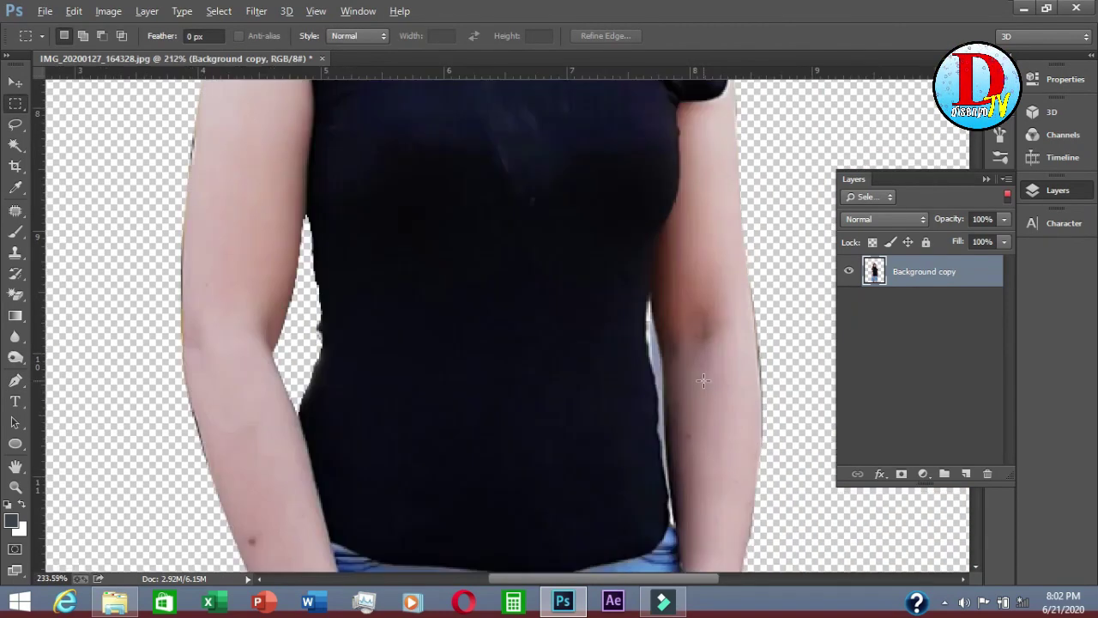
{"action": "scroll", "coordinate": [703, 380], "scroll_direction": "up", "scroll_amount": 8}
{"action": "key", "text": "p"}
{"action": "left_click", "coordinate": [603, 194]}
{"action": "left_click", "coordinate": [617, 293]}
{"action": "left_click", "coordinate": [627, 382]}
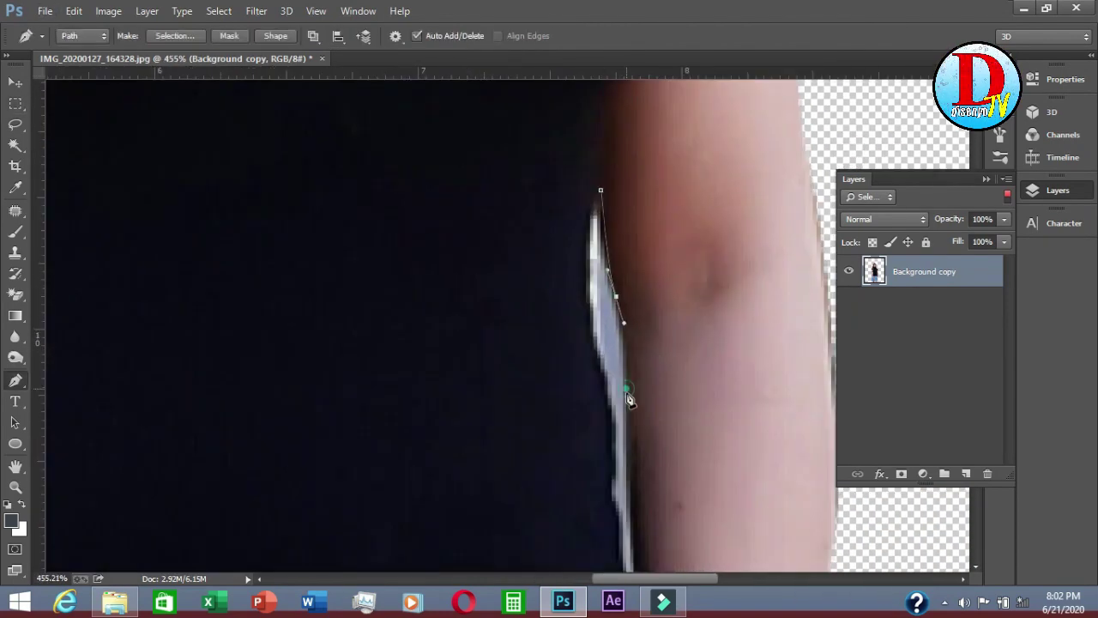
{"action": "scroll", "coordinate": [642, 382], "scroll_direction": "down", "scroll_amount": 2}
{"action": "mouse_move", "coordinate": [634, 423]}
{"action": "left_mouse_down"}
{"action": "mouse_move", "coordinate": [640, 451]}
{"action": "mouse_move", "coordinate": [636, 440]}
{"action": "left_mouse_up"}
{"action": "scroll", "coordinate": [641, 449], "scroll_direction": "down", "scroll_amount": 2}
{"action": "left_click", "coordinate": [649, 431]}
{"action": "left_click", "coordinate": [653, 474]}
- Trace back up the shirt's edge along the narrow gap and close the path at its starting anchor
{"action": "left_click", "coordinate": [646, 468]}
{"action": "left_click_drag", "start_coordinate": [631, 384], "coordinate": [631, 369]}
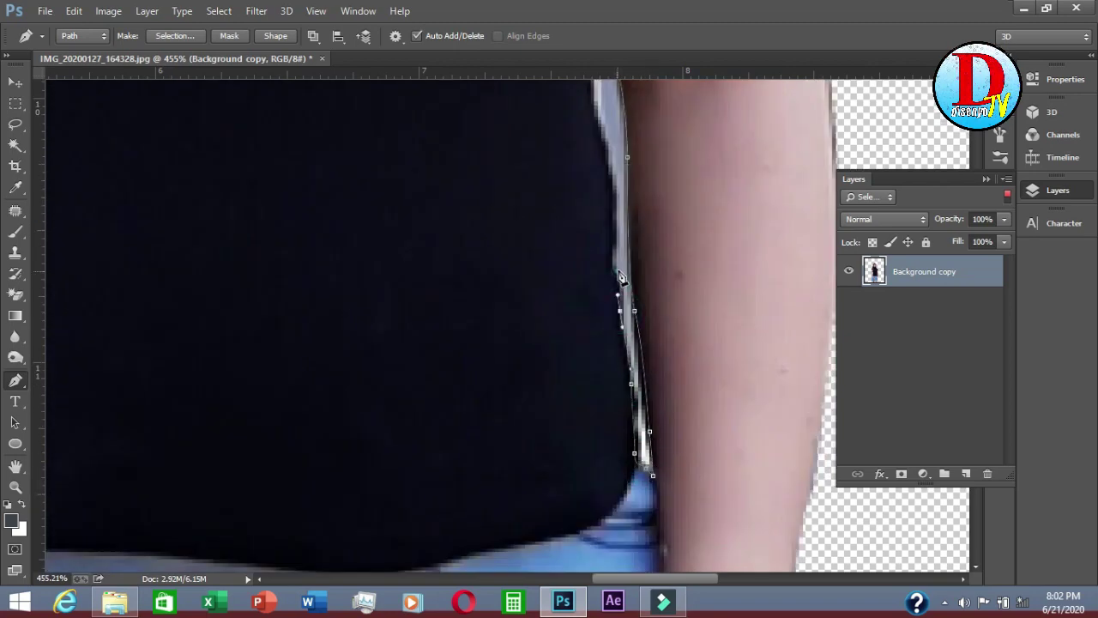
{"action": "left_click_drag", "start_coordinate": [614, 190], "coordinate": [643, 370]}
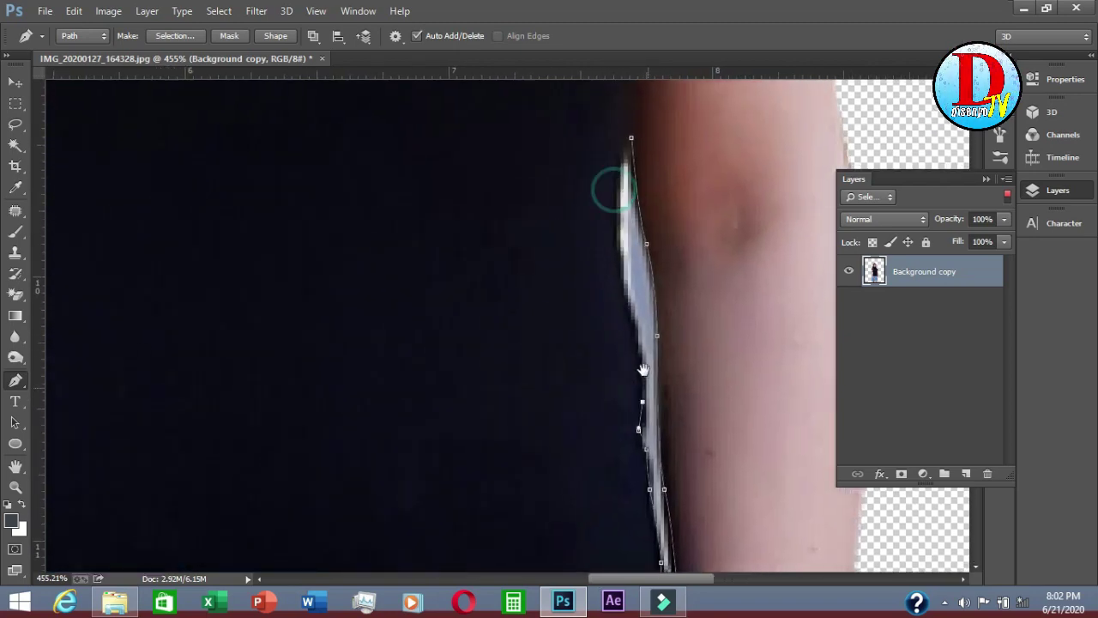
{"action": "left_click_drag", "start_coordinate": [635, 307], "coordinate": [624, 278]}
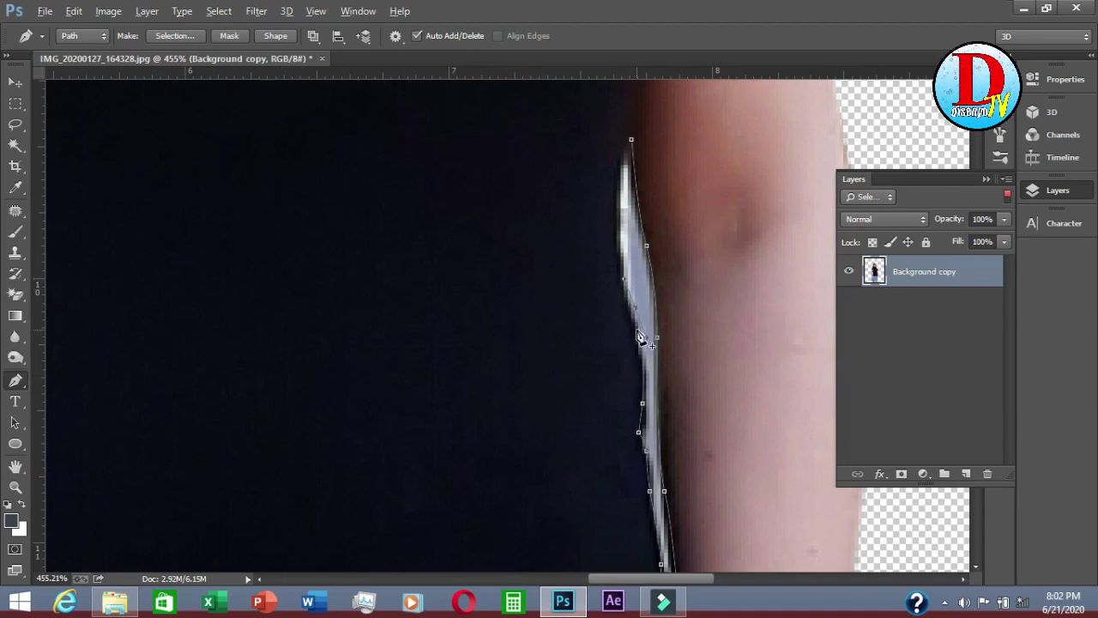
{"action": "left_click", "coordinate": [627, 307]}
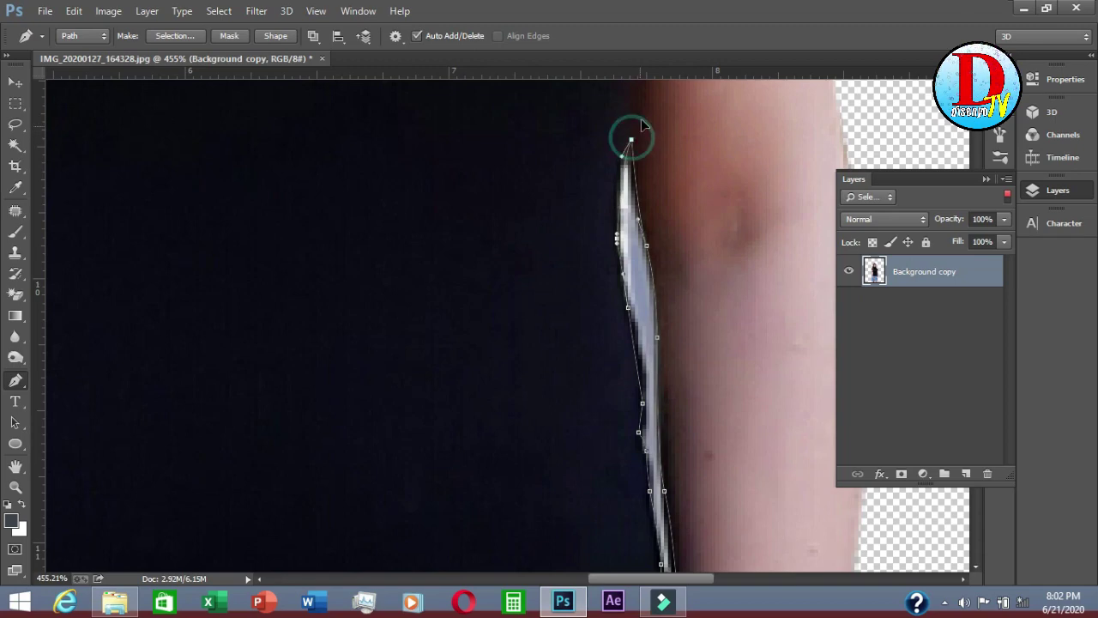
{"action": "left_click_drag", "start_coordinate": [632, 139], "coordinate": [652, 110]}
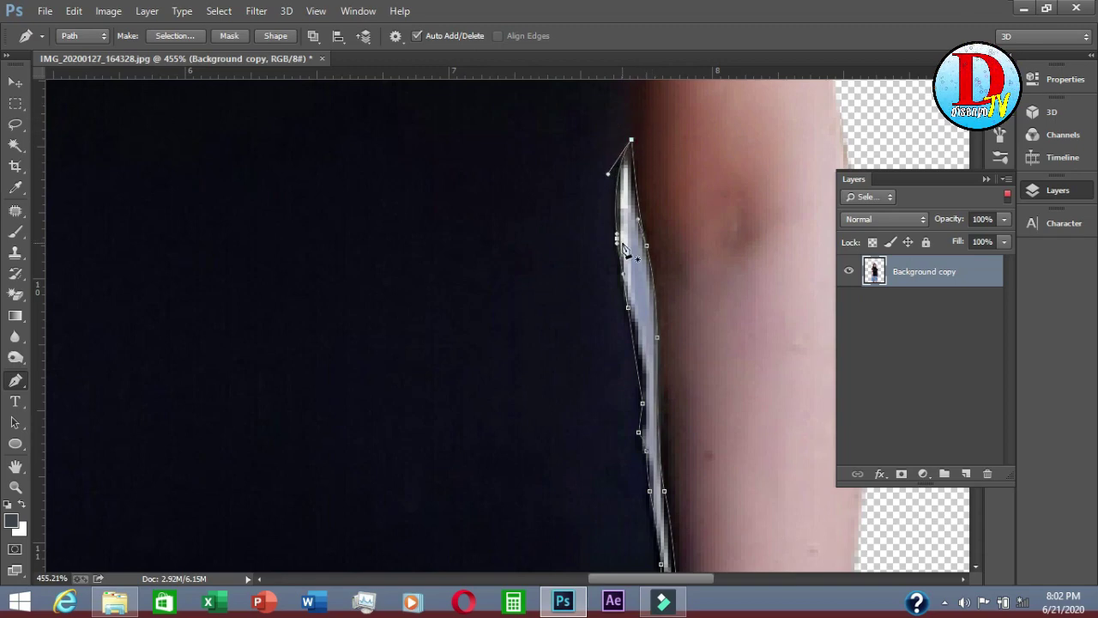
- Convert the narrow gap's path to a selection with 0 pixels feather, delete the background inside it, and deselect
{"action": "right_click", "coordinate": [622, 199]}
{"action": "left_click", "coordinate": [658, 271]}
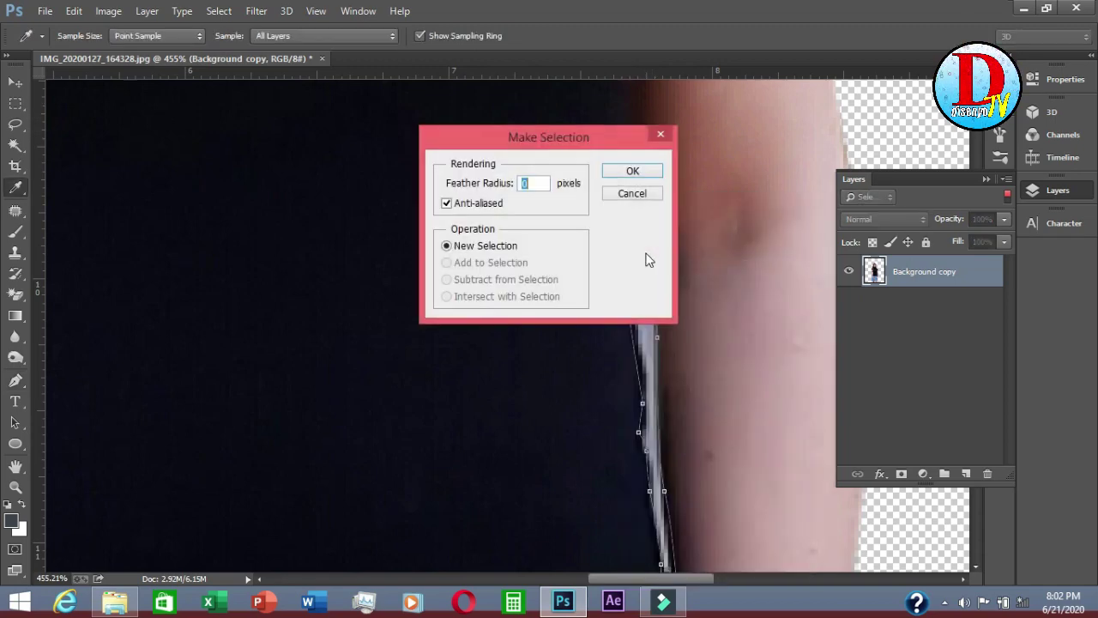
{"action": "left_click", "coordinate": [619, 169]}
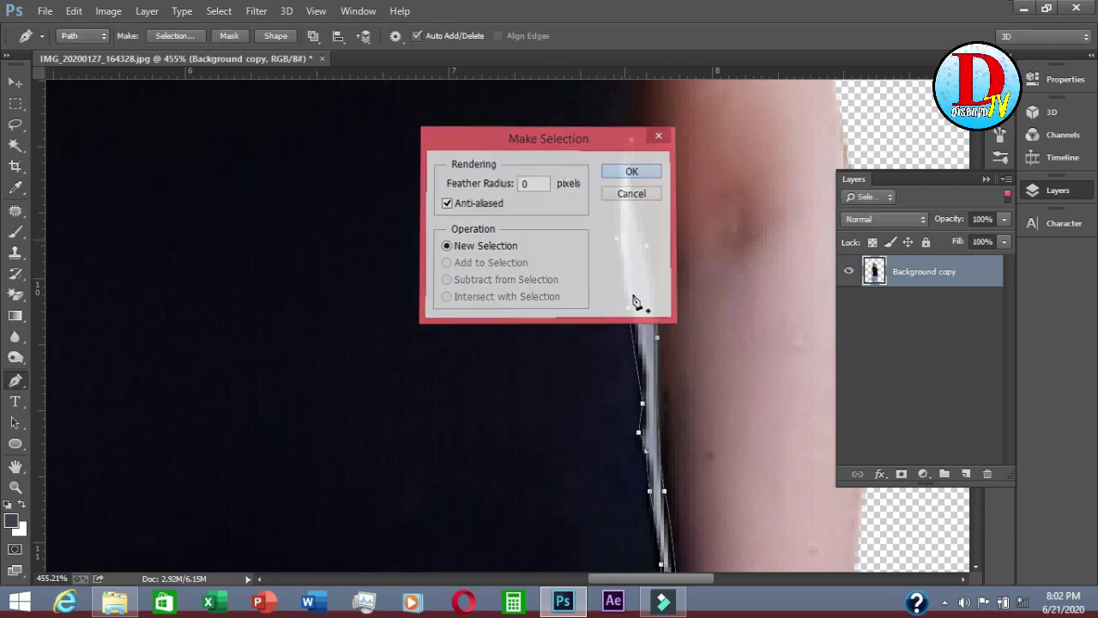
{"action": "key", "text": "Delete"}
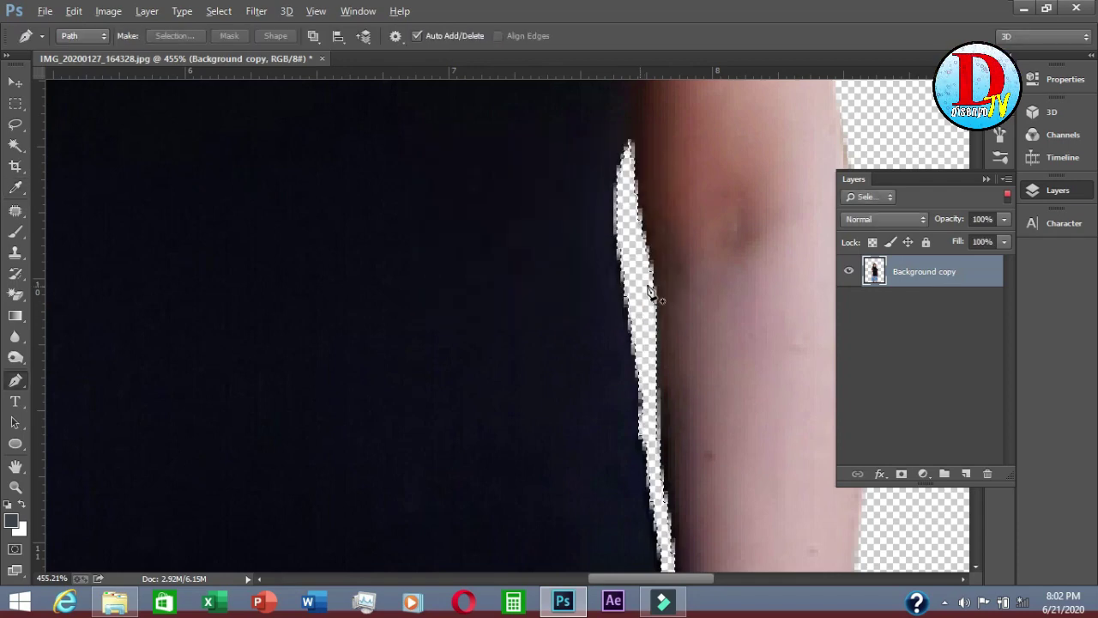
{"action": "scroll", "coordinate": [657, 326], "scroll_direction": "down", "scroll_amount": 5}
{"action": "scroll", "coordinate": [678, 340], "scroll_direction": "up", "scroll_amount": 2}
{"action": "scroll", "coordinate": [686, 360], "scroll_direction": "down", "scroll_amount": 3}
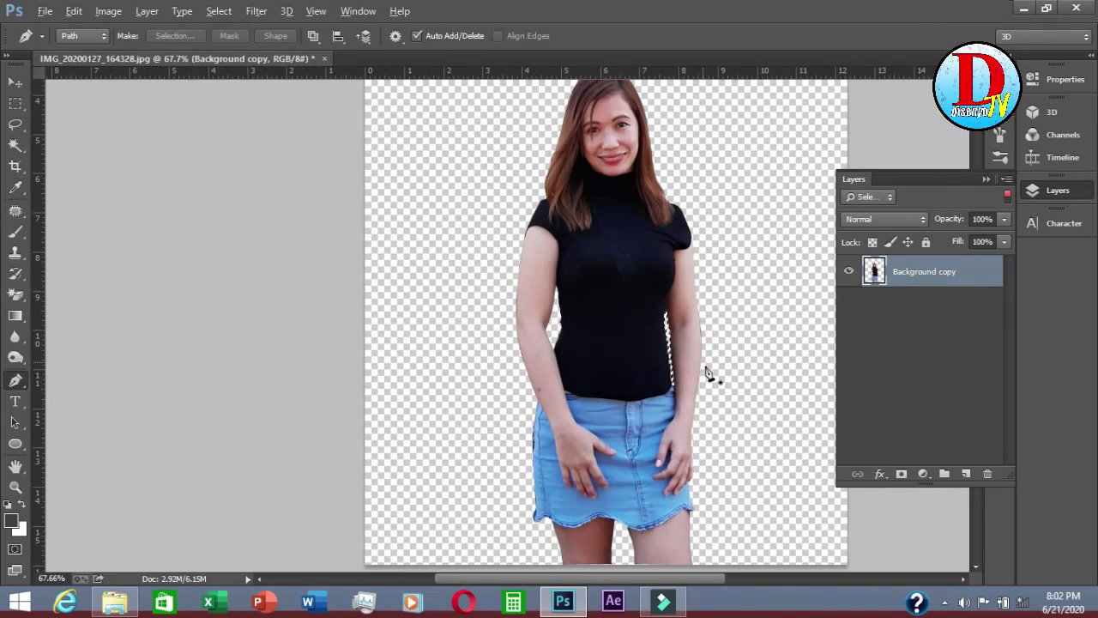
{"action": "scroll", "coordinate": [446, 319], "scroll_direction": "up", "scroll_amount": 2}
{"action": "scroll", "coordinate": [509, 334], "scroll_direction": "down", "scroll_amount": 1}
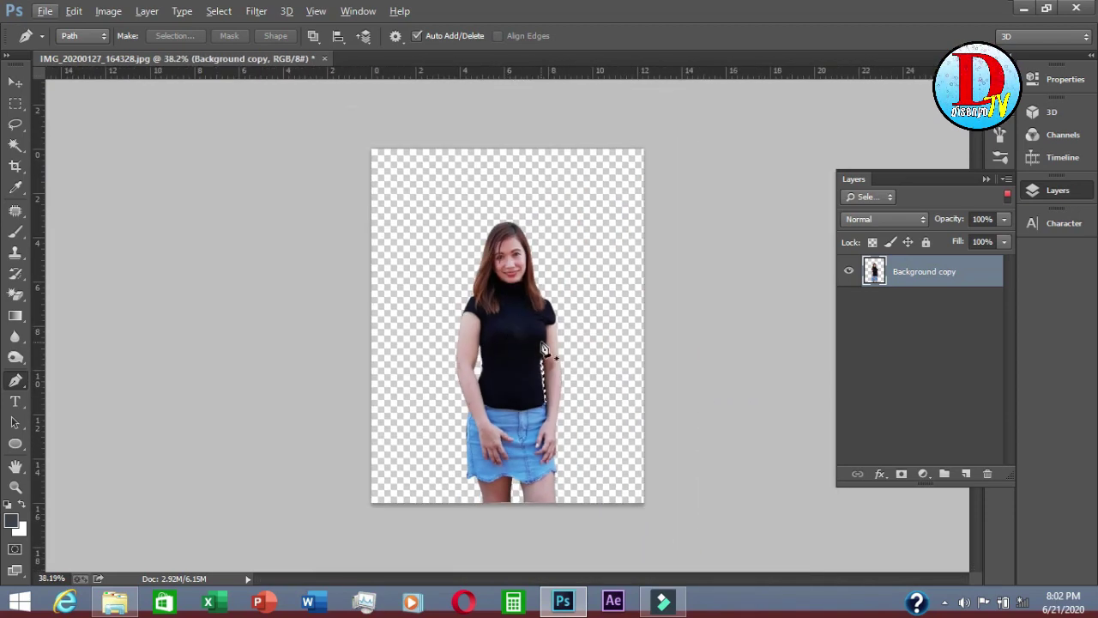
{"action": "key", "text": "m"}
{"action": "left_click", "coordinate": [589, 339]}
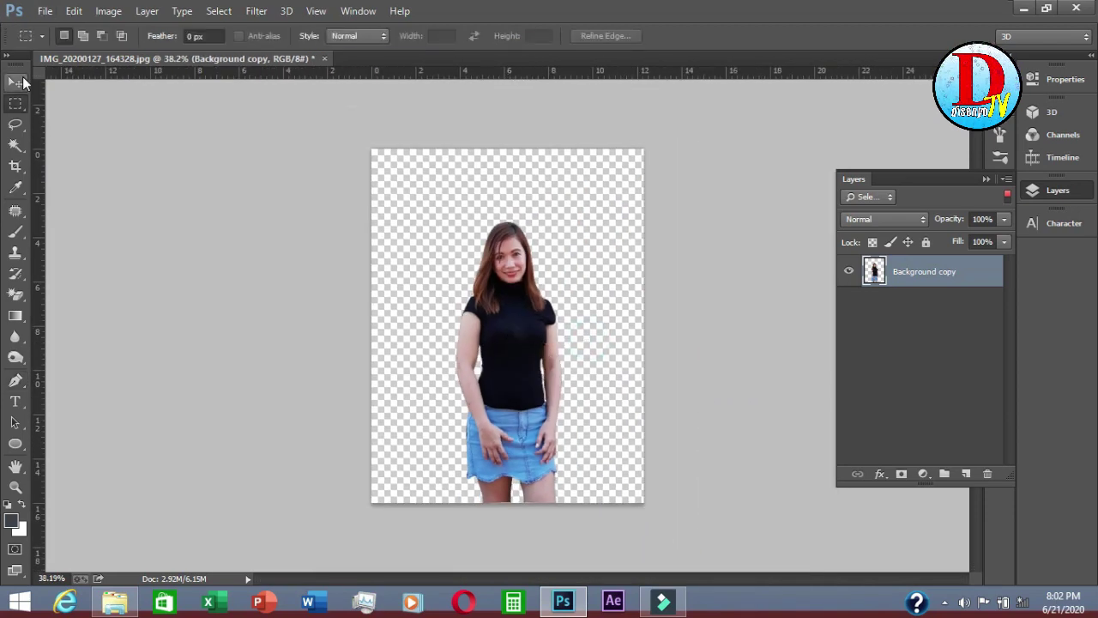
- Activate the Move tool with the whole cut-out in view
{"action": "left_click", "coordinate": [23, 79]}
{"action": "scroll", "coordinate": [554, 397], "scroll_direction": "up", "scroll_amount": 1}
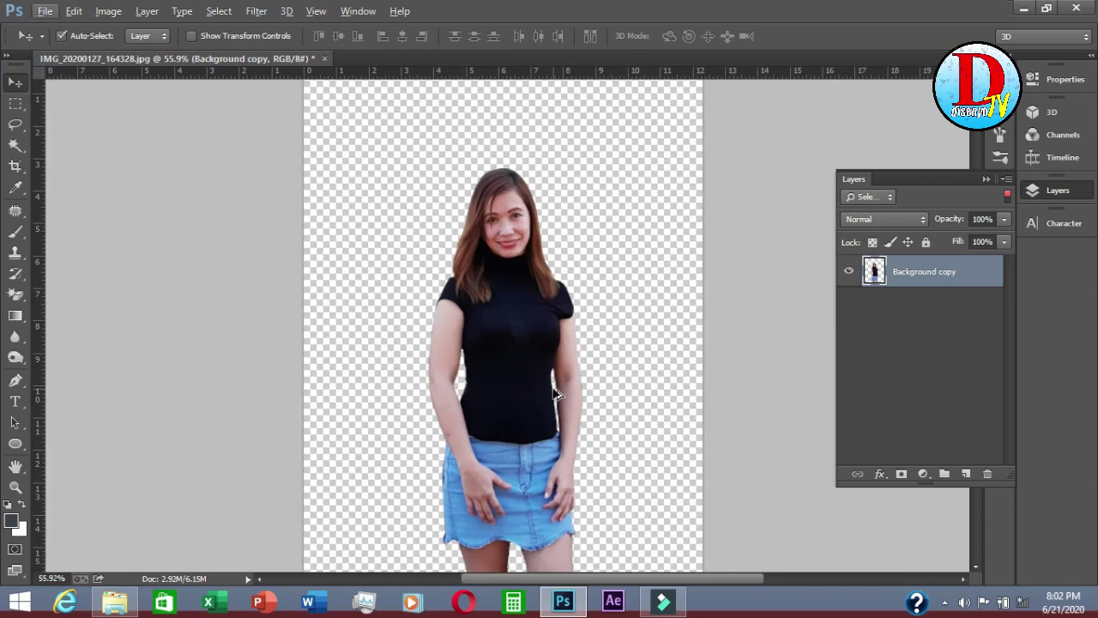
{"action": "key", "text": "c"}
{"action": "scroll", "coordinate": [538, 334], "scroll_direction": "down", "scroll_amount": 1}
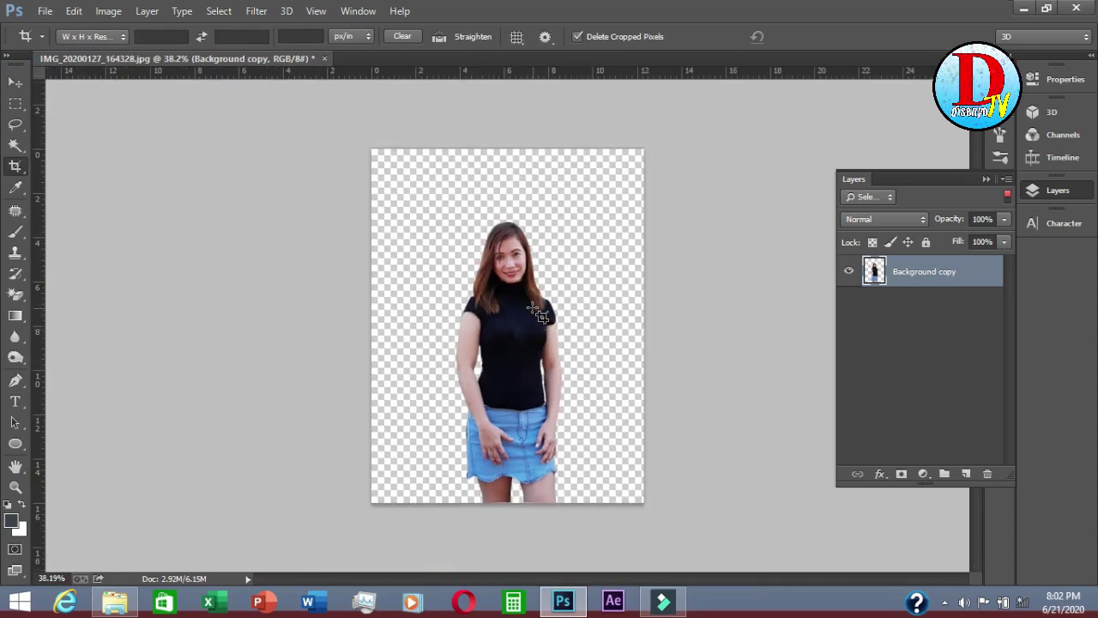
{"action": "left_click", "coordinate": [15, 81]}
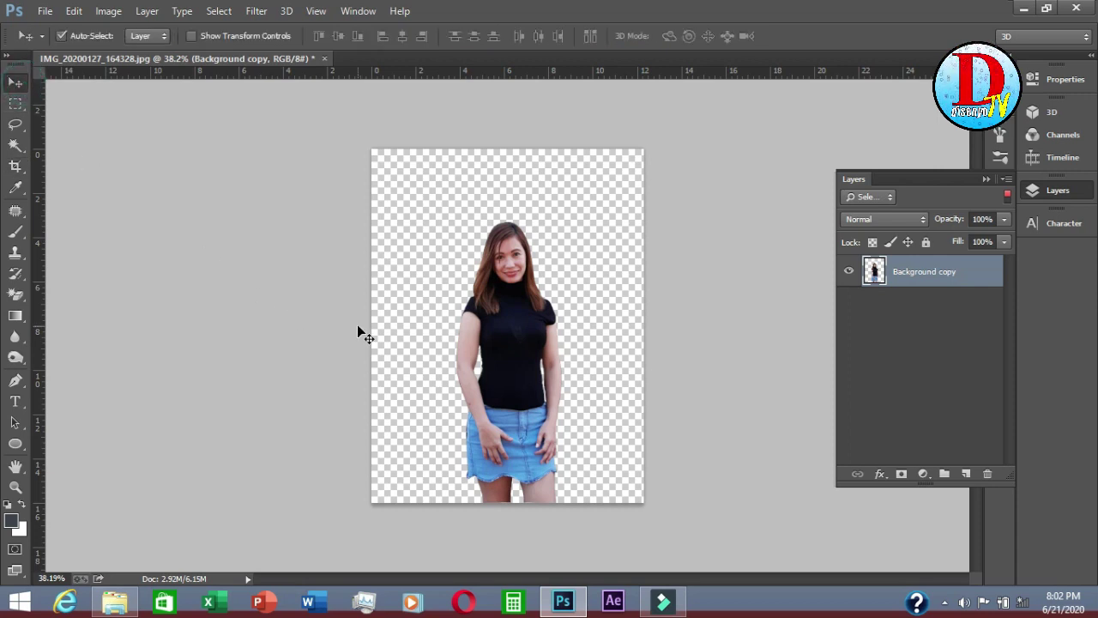
- Switch to File Explorer and open the DUBAI image from the EPISODE 1 folder in Photoshop
{"action": "mouse_move", "coordinate": [116, 606]}
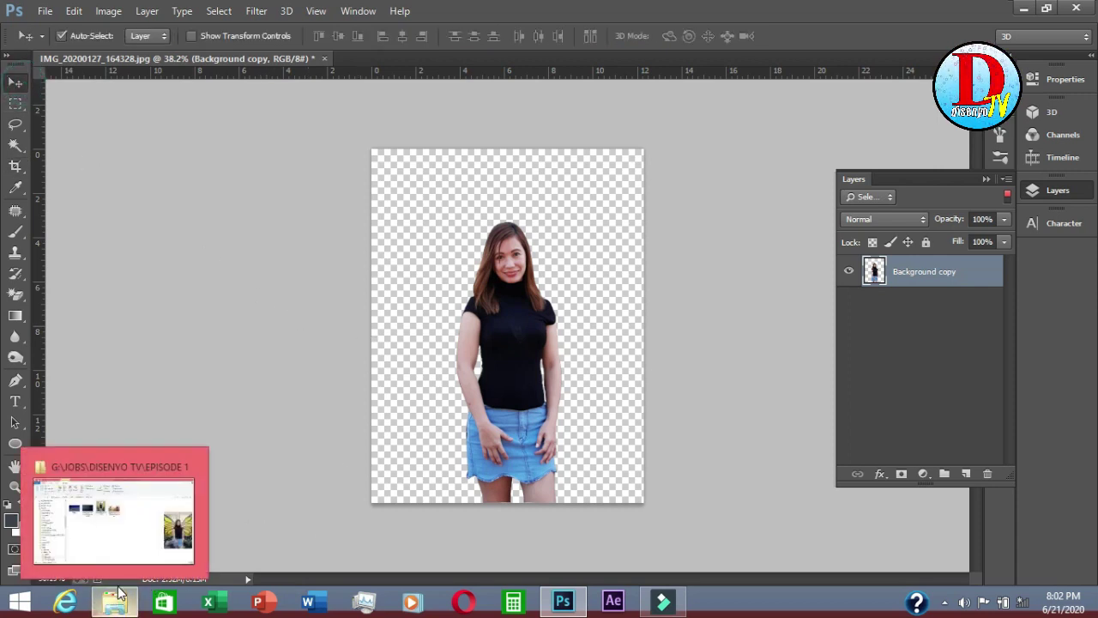
{"action": "left_click", "coordinate": [116, 558]}
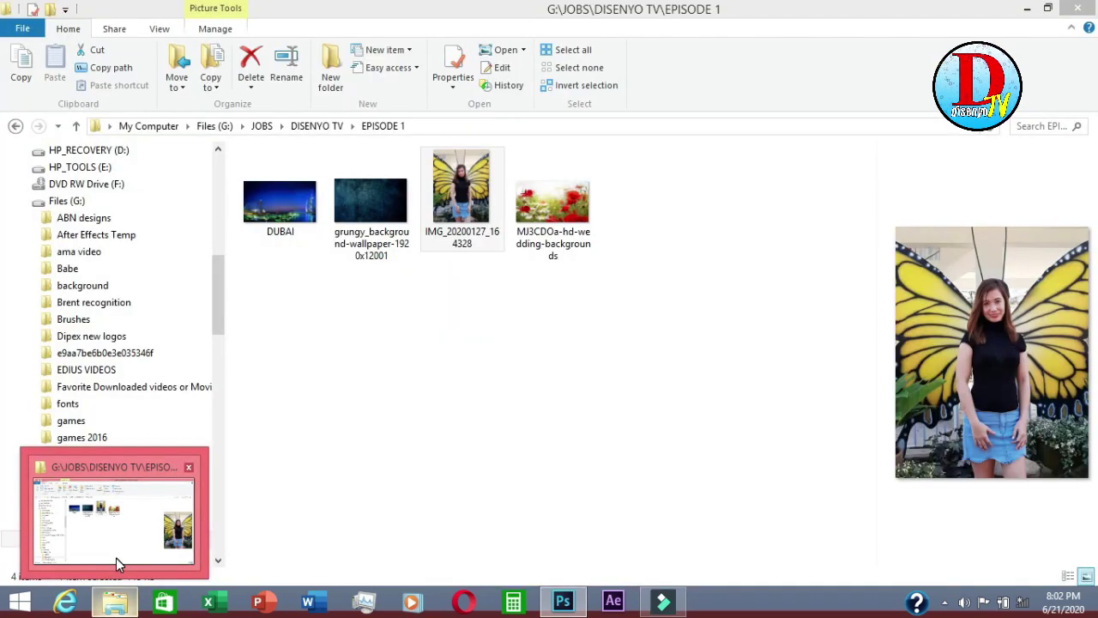
{"action": "left_click", "coordinate": [281, 200]}
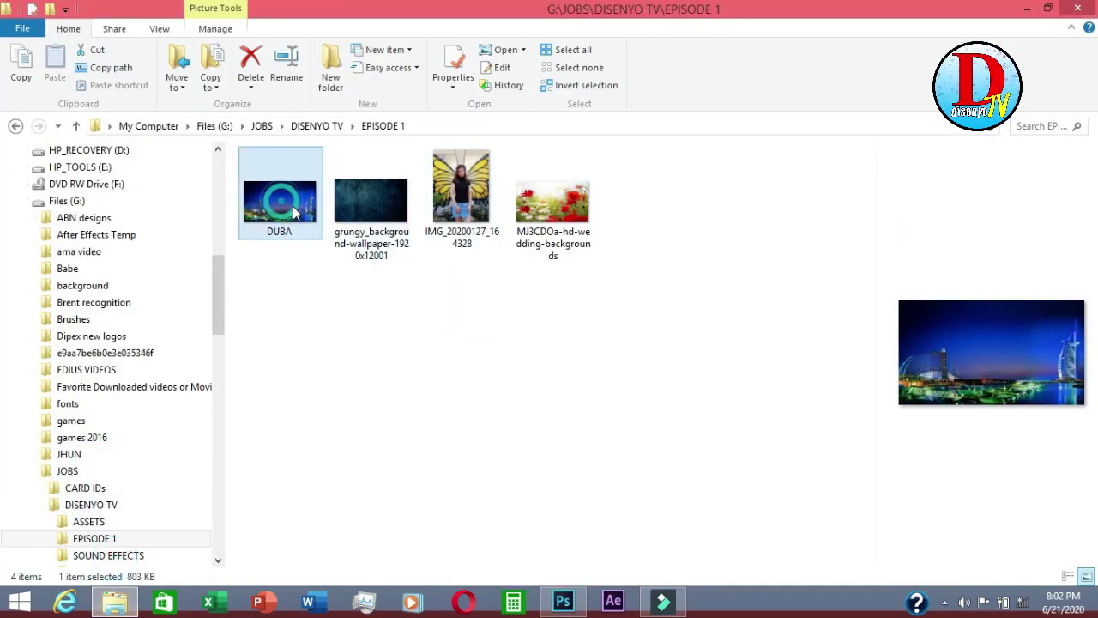
{"action": "left_click_drag", "start_coordinate": [281, 201], "coordinate": [995, 418]}
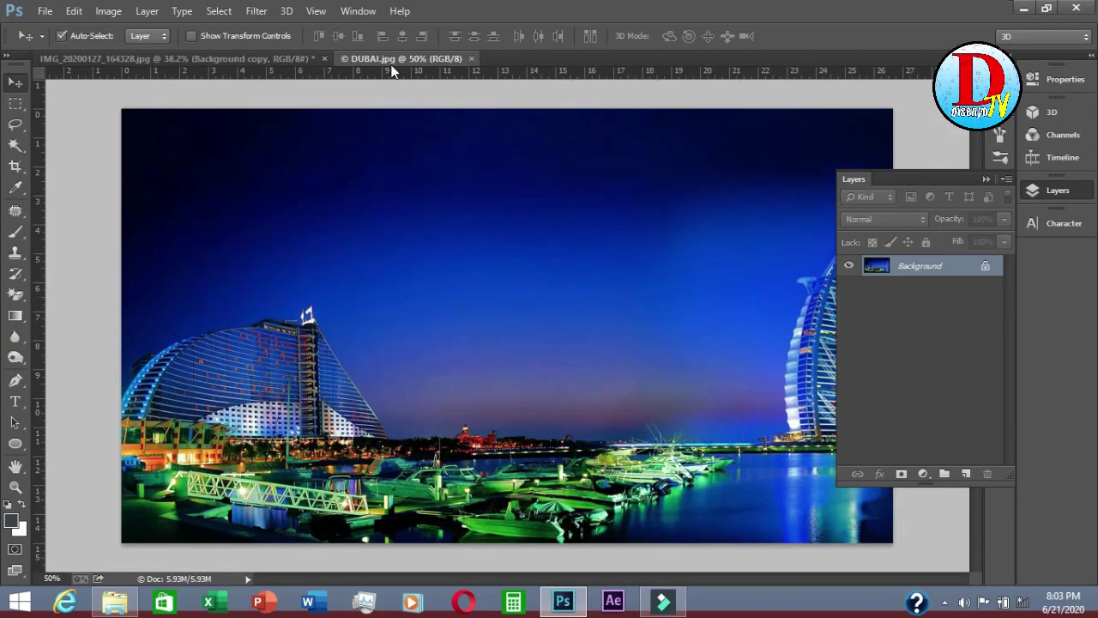
- Copy the DUBAI picture from its own floating window into the woman's document and position it with the whole sail-shaped tower on the canvas
{"action": "left_click_drag", "start_coordinate": [391, 71], "coordinate": [450, 173]}
{"action": "left_click_drag", "start_coordinate": [538, 158], "coordinate": [143, 76]}
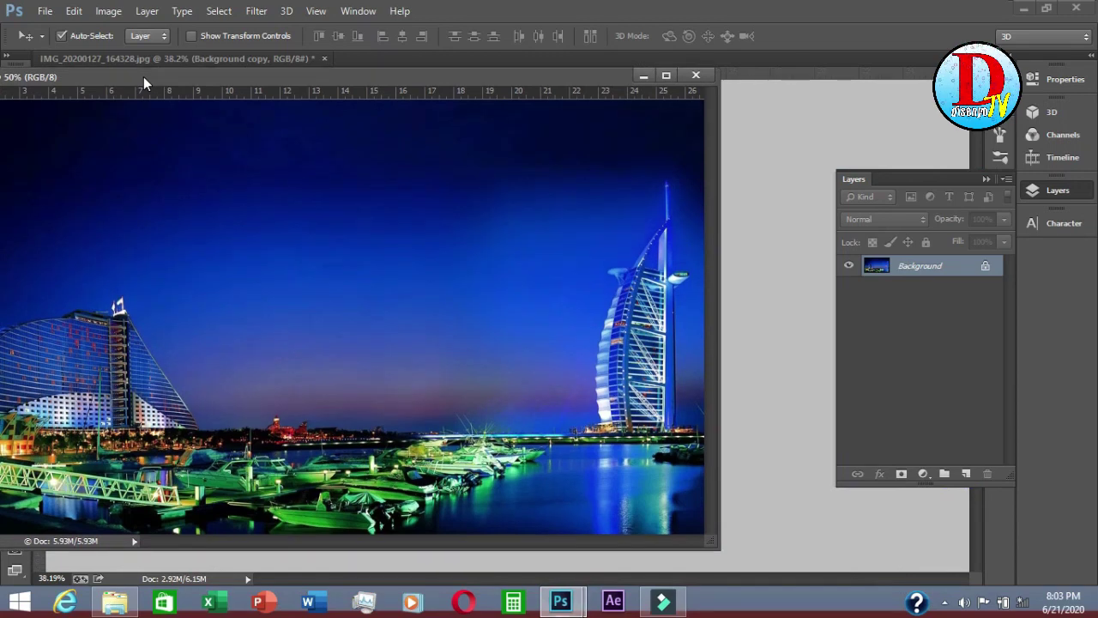
{"action": "left_click_drag", "start_coordinate": [397, 85], "coordinate": [218, 99]}
{"action": "left_click_drag", "start_coordinate": [324, 252], "coordinate": [578, 326]}
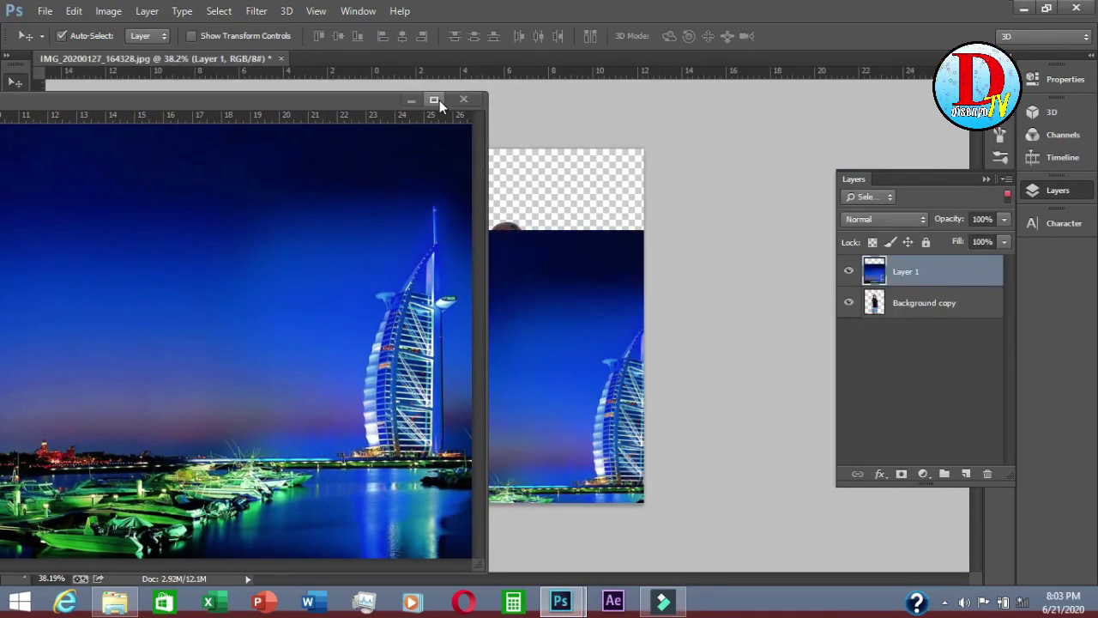
{"action": "left_click", "coordinate": [412, 100]}
{"action": "left_click_drag", "start_coordinate": [574, 408], "coordinate": [554, 369]}
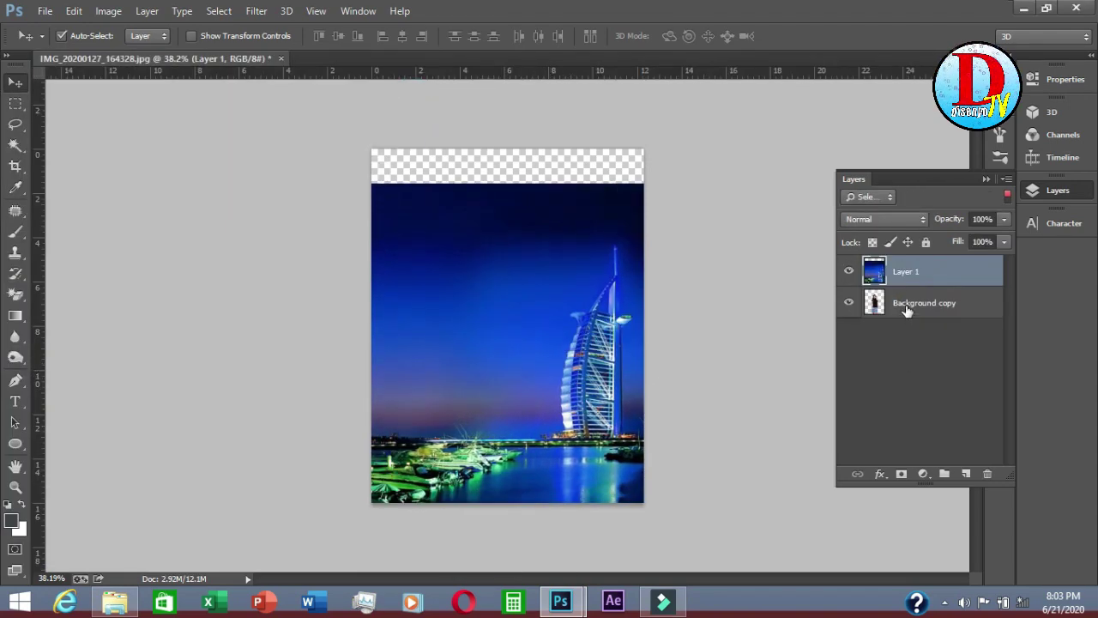
- Set the layer filter to Kind and move the Dubai skyline layer beneath the woman's cut-out layer
{"action": "left_click", "coordinate": [868, 211]}
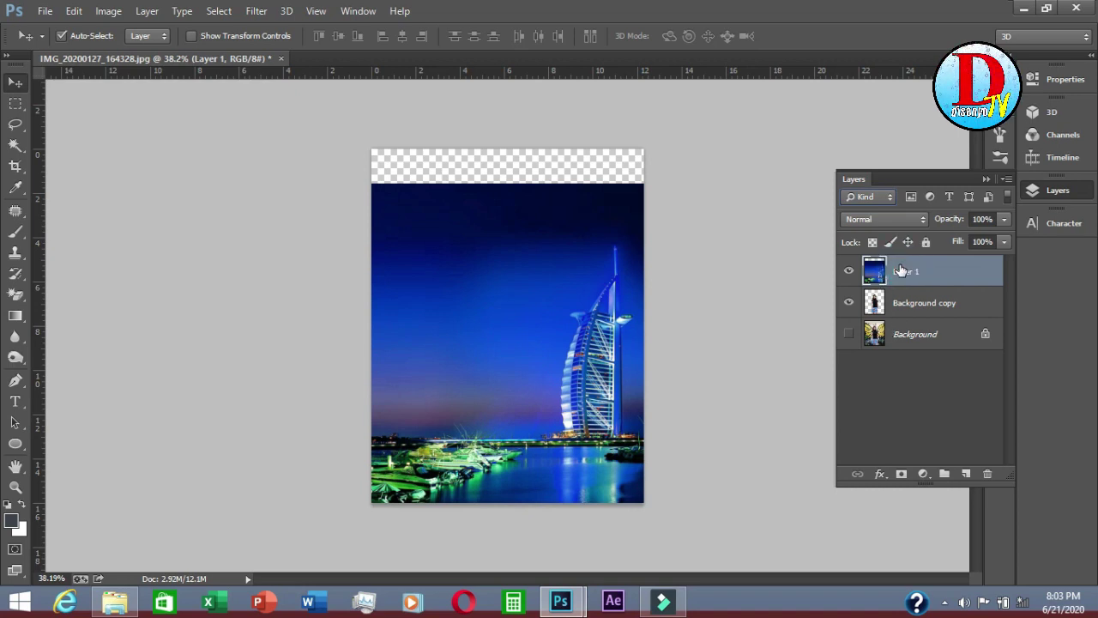
{"action": "left_click_drag", "start_coordinate": [901, 272], "coordinate": [897, 308]}
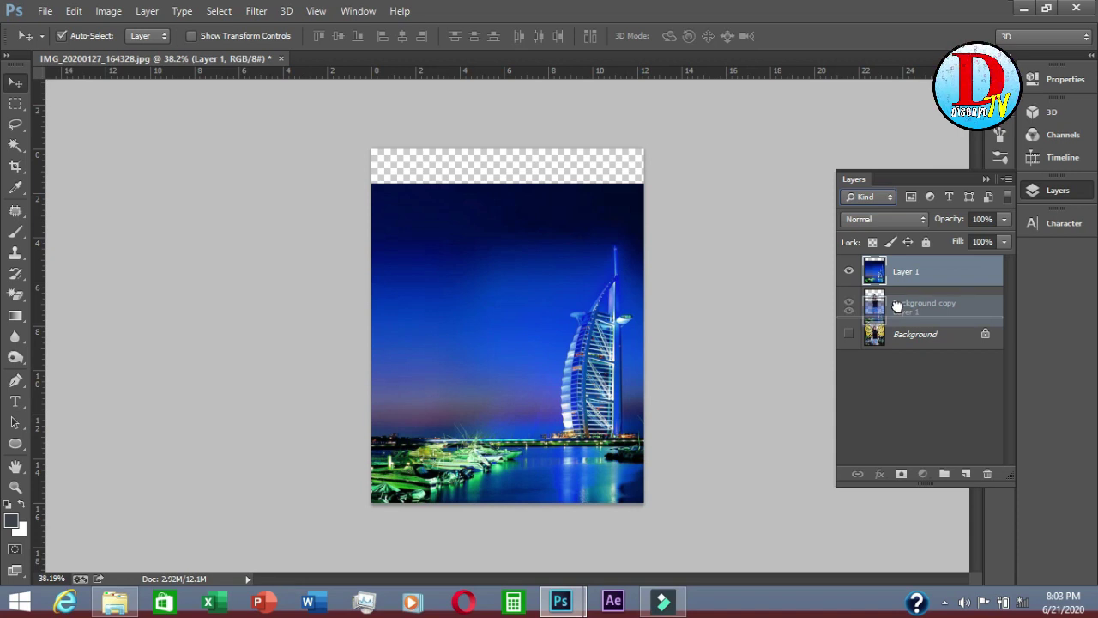
{"action": "left_click_drag", "start_coordinate": [898, 307], "coordinate": [899, 310]}
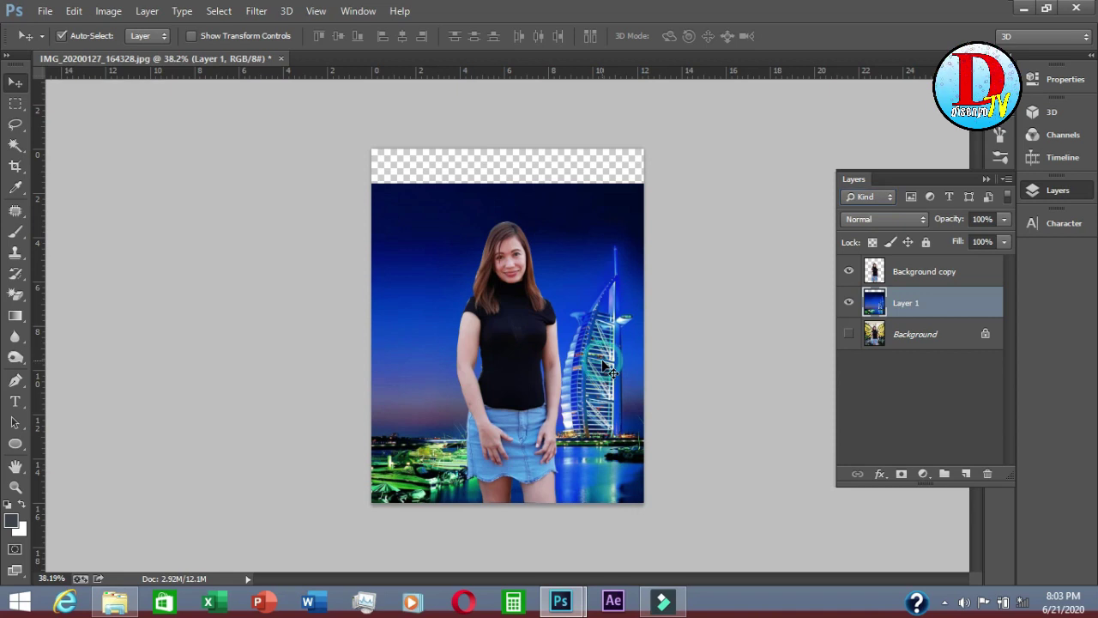
- Scale the skyline layer to about 154% and position it so it fills the whole canvas behind the woman
{"action": "key", "text": "ctrl+t"}
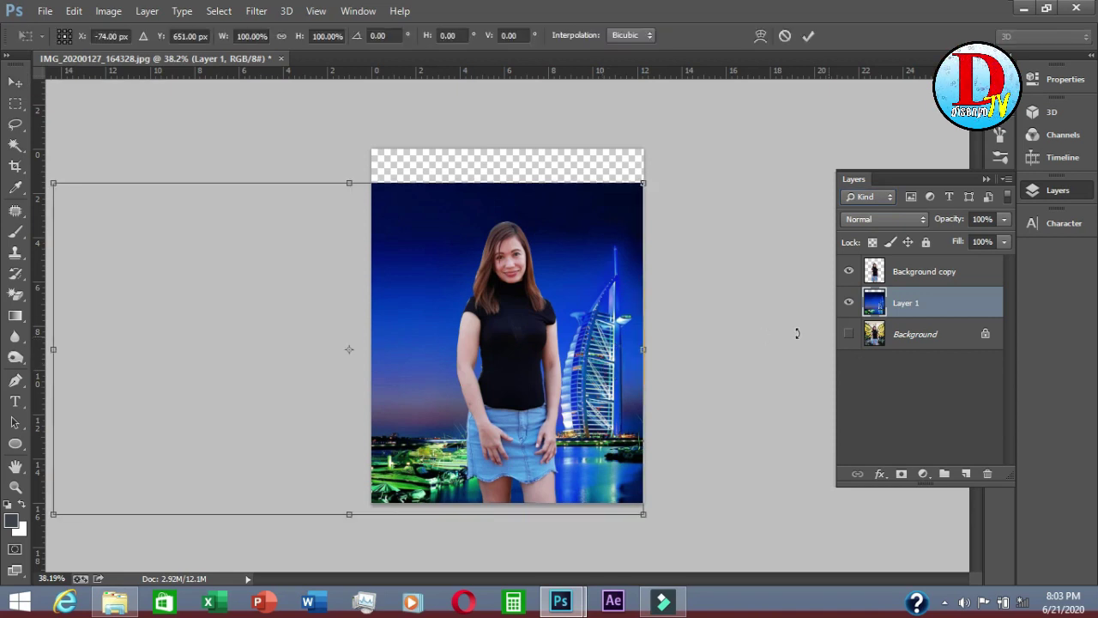
{"action": "left_click_drag", "start_coordinate": [644, 182], "coordinate": [819, 111]}
{"action": "left_click_drag", "start_coordinate": [630, 357], "coordinate": [507, 276]}
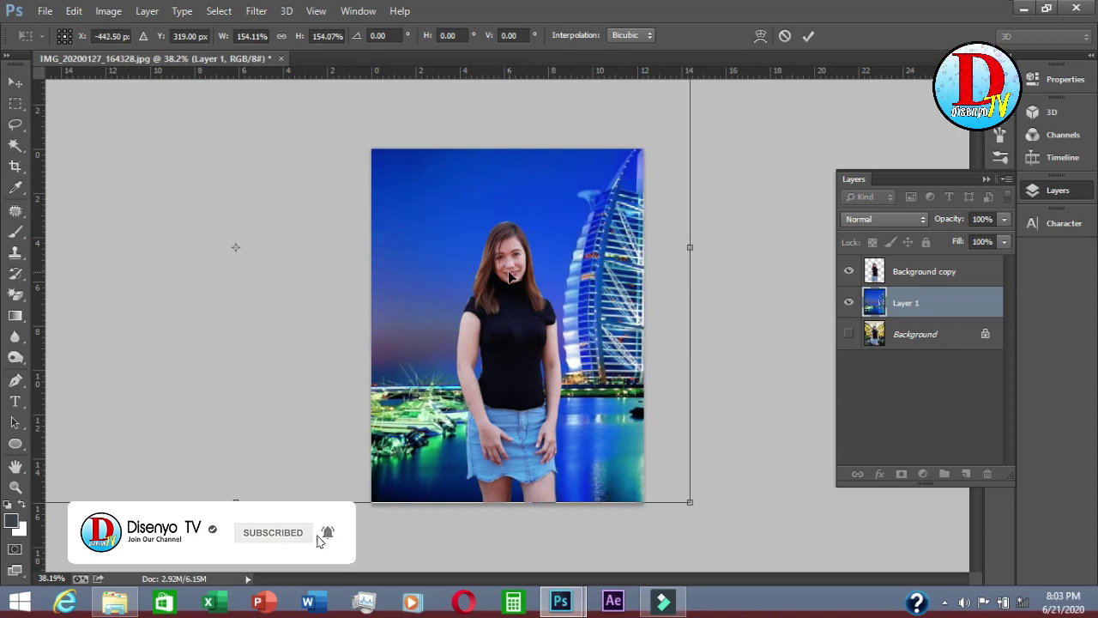
{"action": "key", "text": "Return"}
{"action": "key", "text": "ctrl+0"}
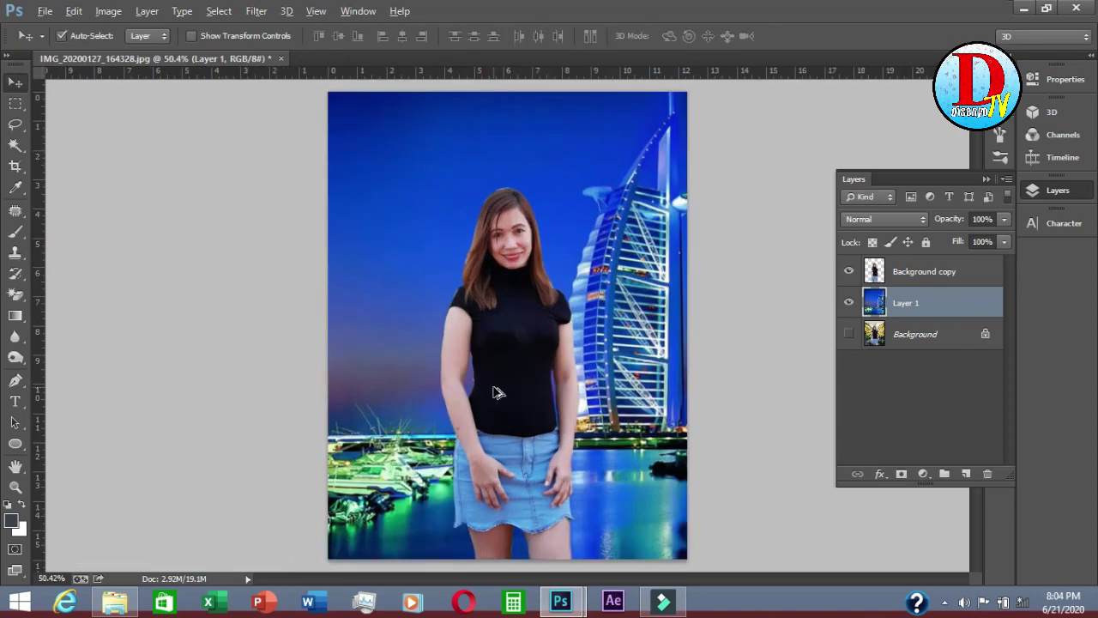
- Examine the edges of the woman's cut-out layer up close along the arm, shoulder and hair
{"action": "scroll", "coordinate": [498, 392], "scroll_direction": "up", "scroll_amount": 1}
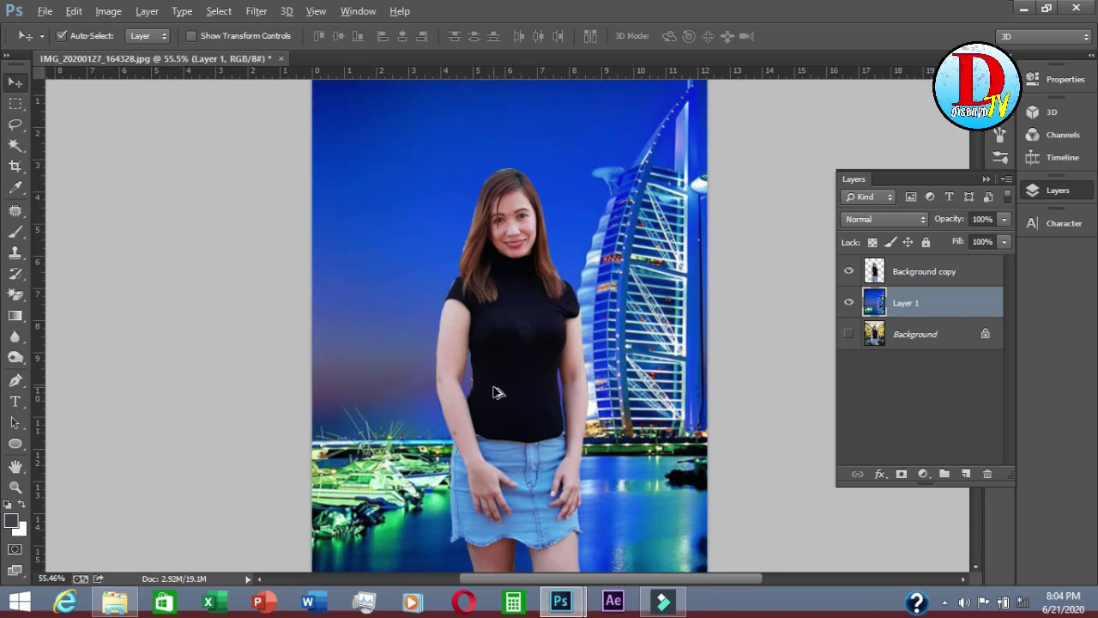
{"action": "scroll", "coordinate": [498, 392], "scroll_direction": "down", "scroll_amount": 1}
{"action": "scroll", "coordinate": [497, 392], "scroll_direction": "up", "scroll_amount": 2}
{"action": "left_click", "coordinate": [519, 382]}
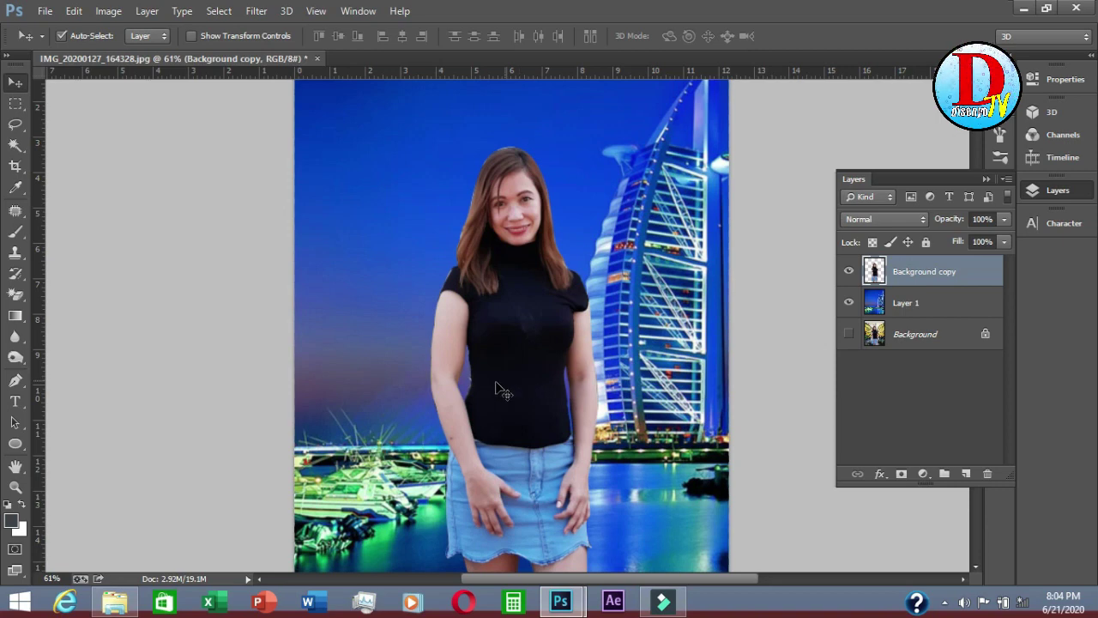
{"action": "scroll", "coordinate": [421, 335], "scroll_direction": "up", "scroll_amount": 15}
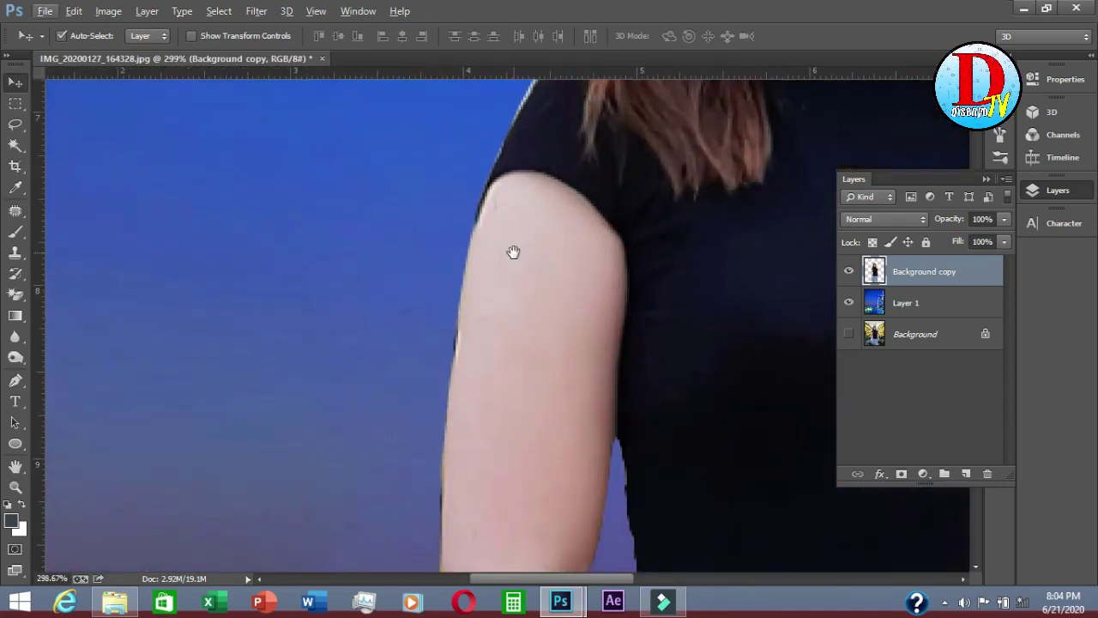
{"action": "left_click_drag", "start_coordinate": [513, 252], "coordinate": [441, 424]}
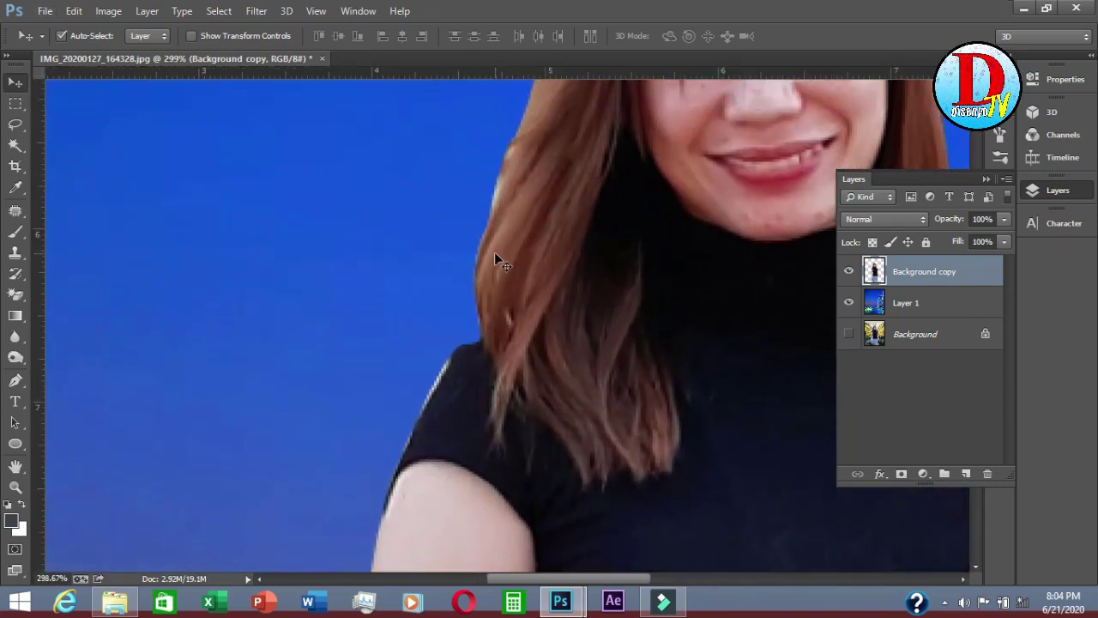
{"action": "scroll", "coordinate": [549, 316], "scroll_direction": "down", "scroll_amount": 15}
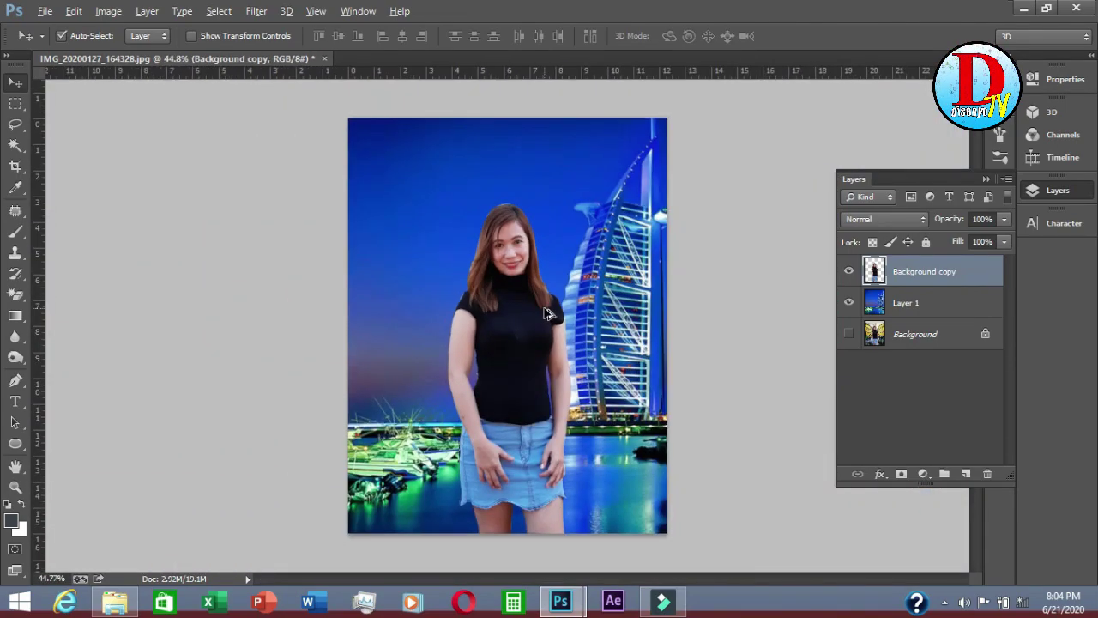
- Select the empty area around the woman on the cut-out layer with the Magic Wand
{"action": "left_click", "coordinate": [512, 323]}
{"action": "left_click", "coordinate": [14, 148]}
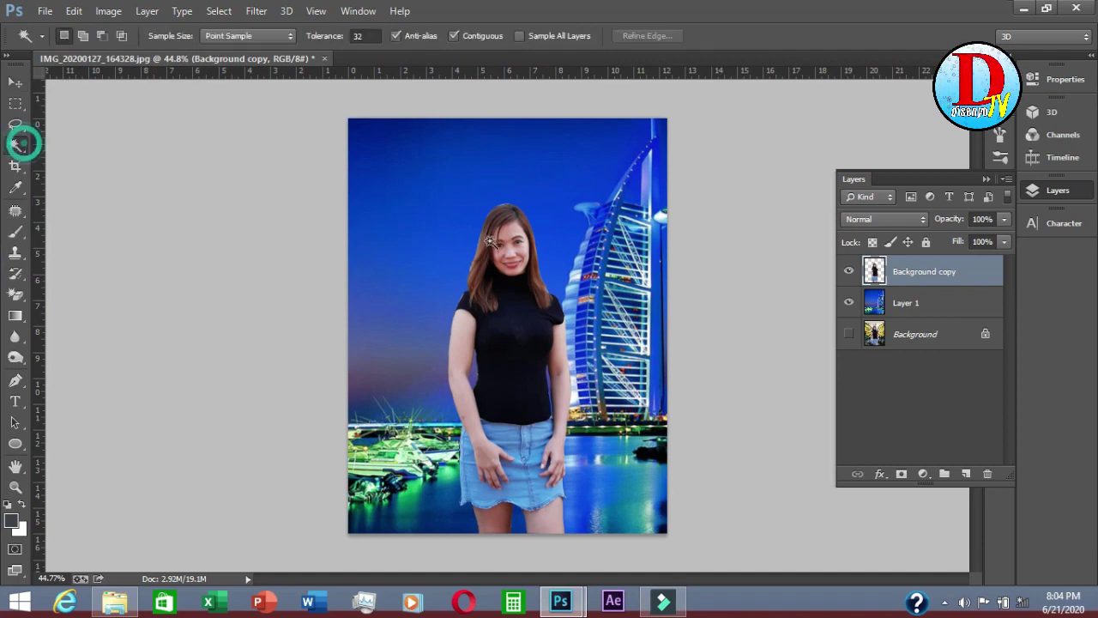
{"action": "left_click", "coordinate": [432, 209]}
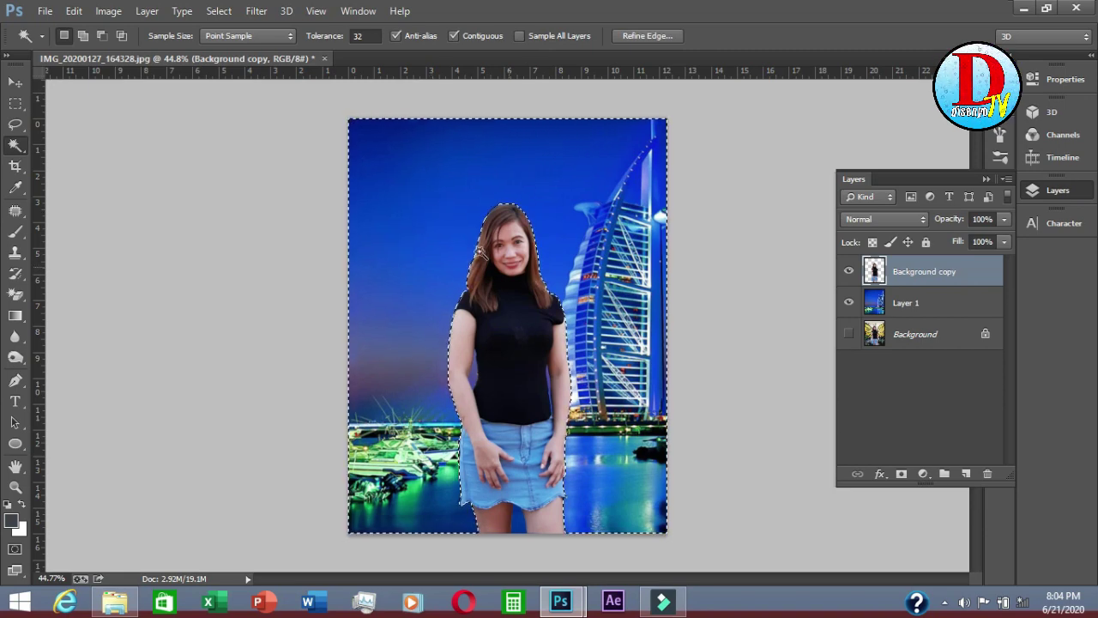
- Feather the selection around the woman by 3 pixels, delete the edge fringe inside it, and deselect
{"action": "right_click", "coordinate": [550, 161]}
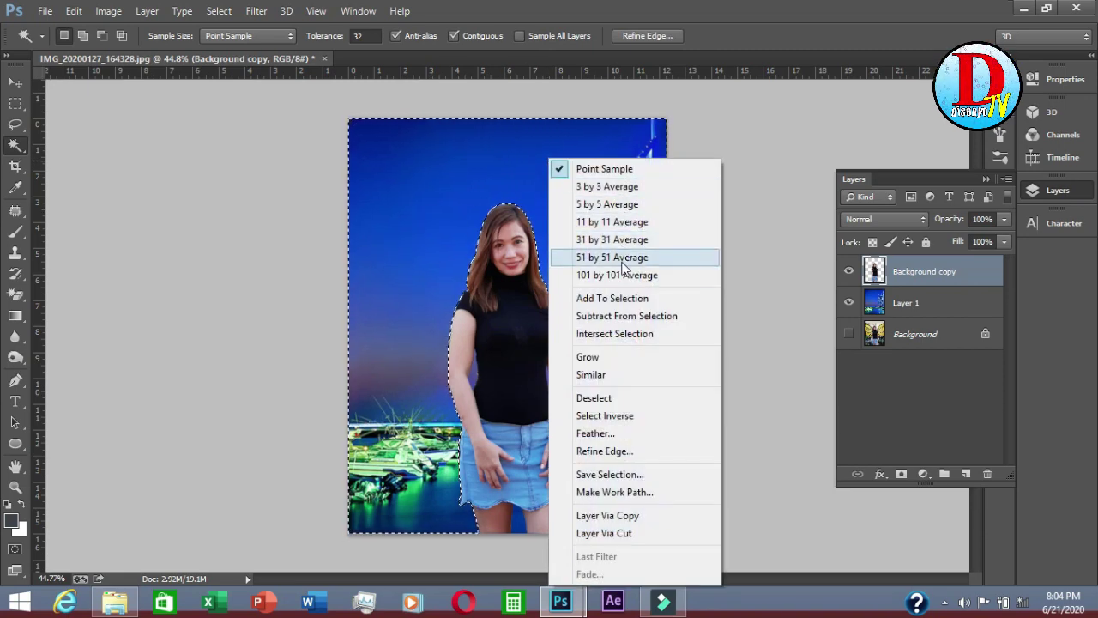
{"action": "left_click", "coordinate": [604, 433]}
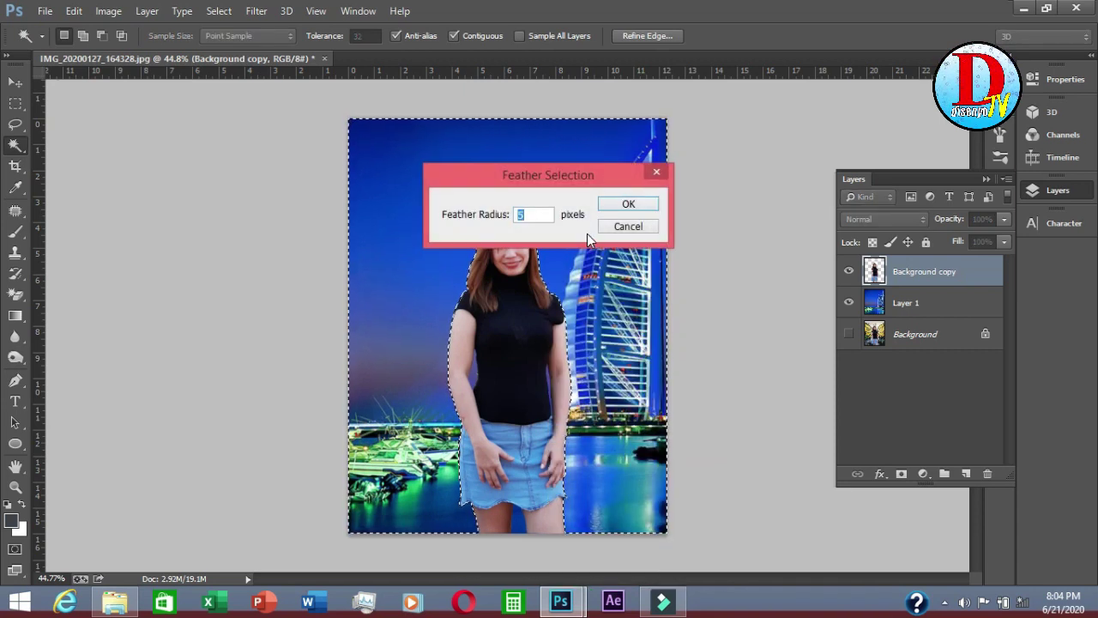
{"action": "type", "text": "3"}
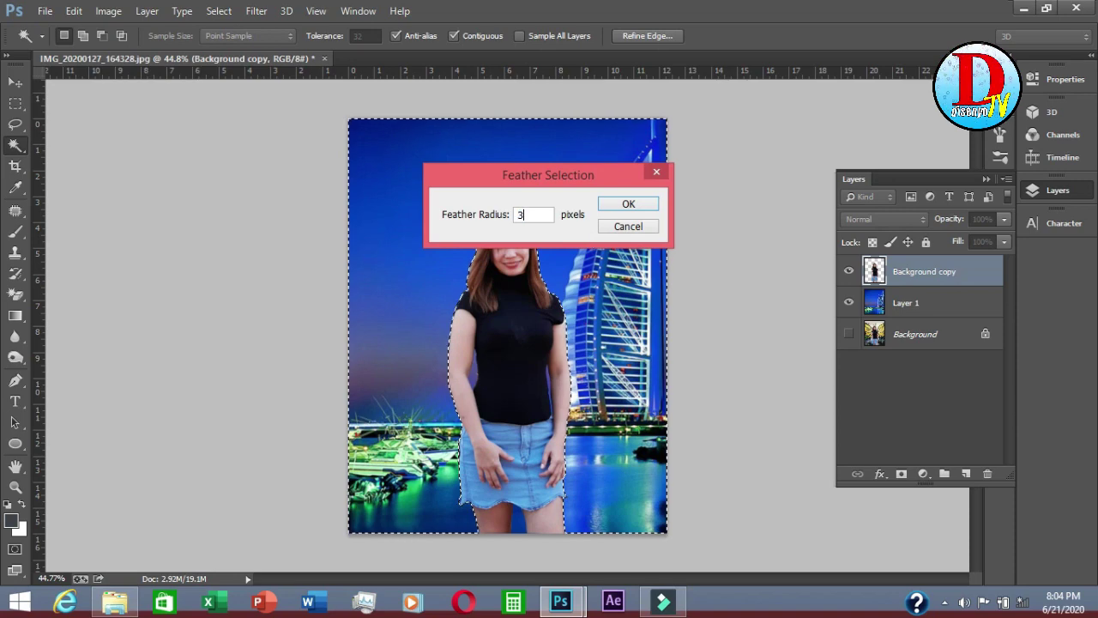
{"action": "left_click", "coordinate": [627, 204]}
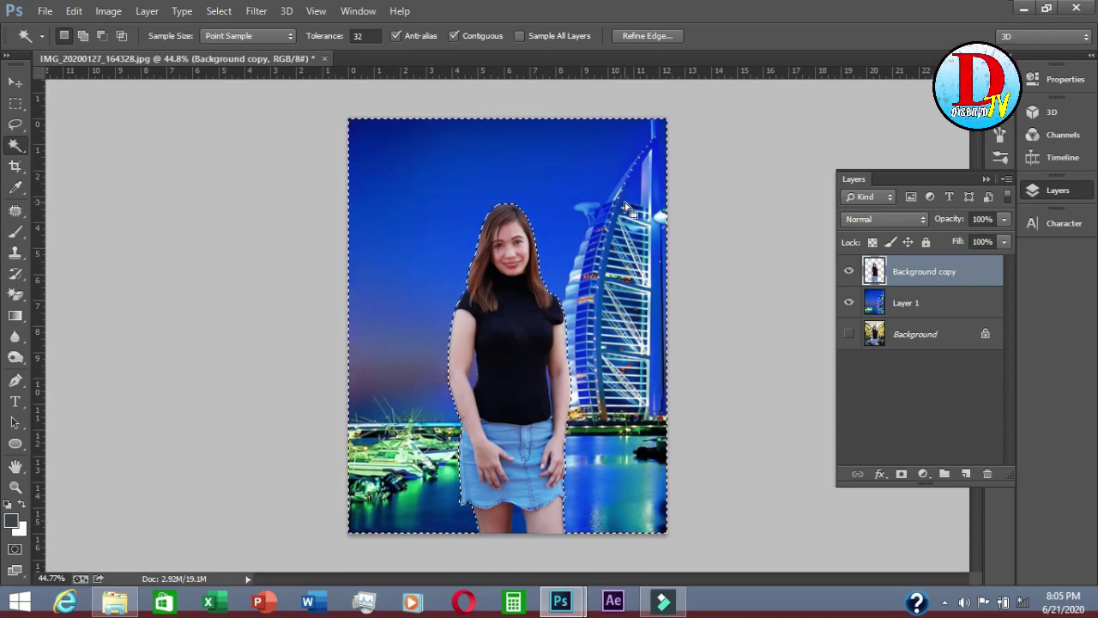
{"action": "left_click", "coordinate": [219, 10]}
{"action": "left_click", "coordinate": [238, 41]}
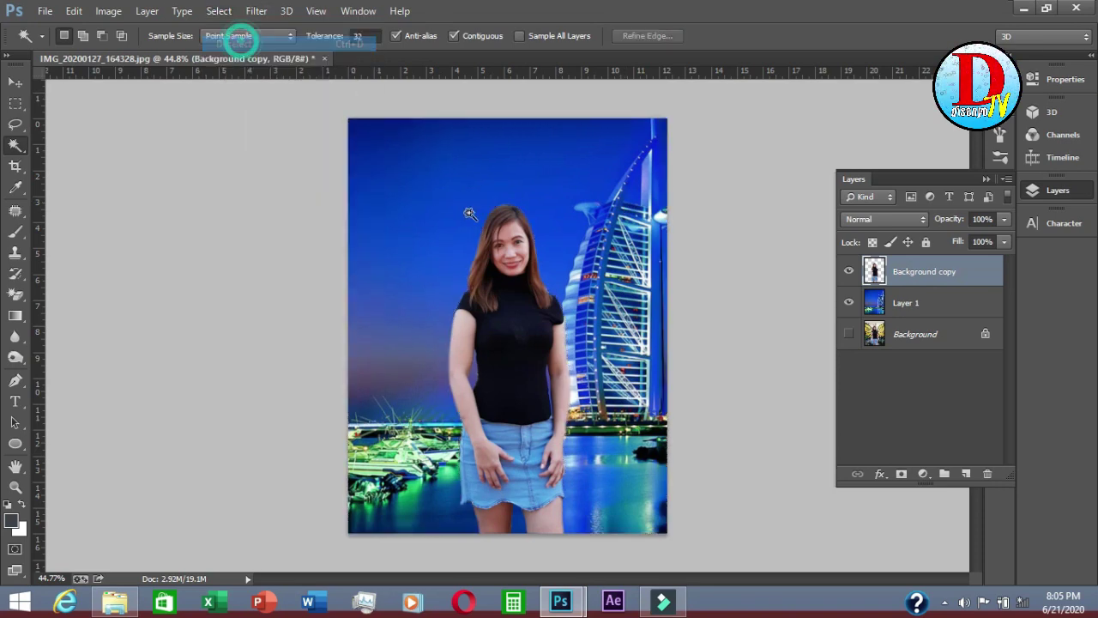
- Select both gaps between the arms and the shirt together with the Magic Wand on the cut-out layer
{"action": "left_click", "coordinate": [15, 82]}
{"action": "scroll", "coordinate": [443, 322], "scroll_direction": "up", "scroll_amount": 5}
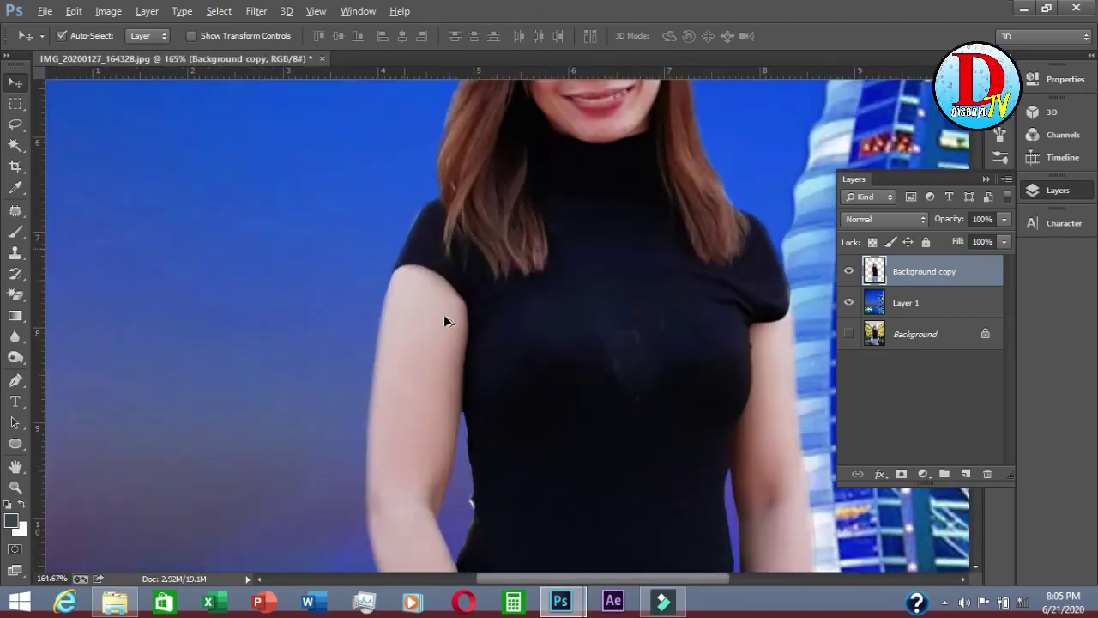
{"action": "scroll", "coordinate": [444, 318], "scroll_direction": "up", "scroll_amount": 2}
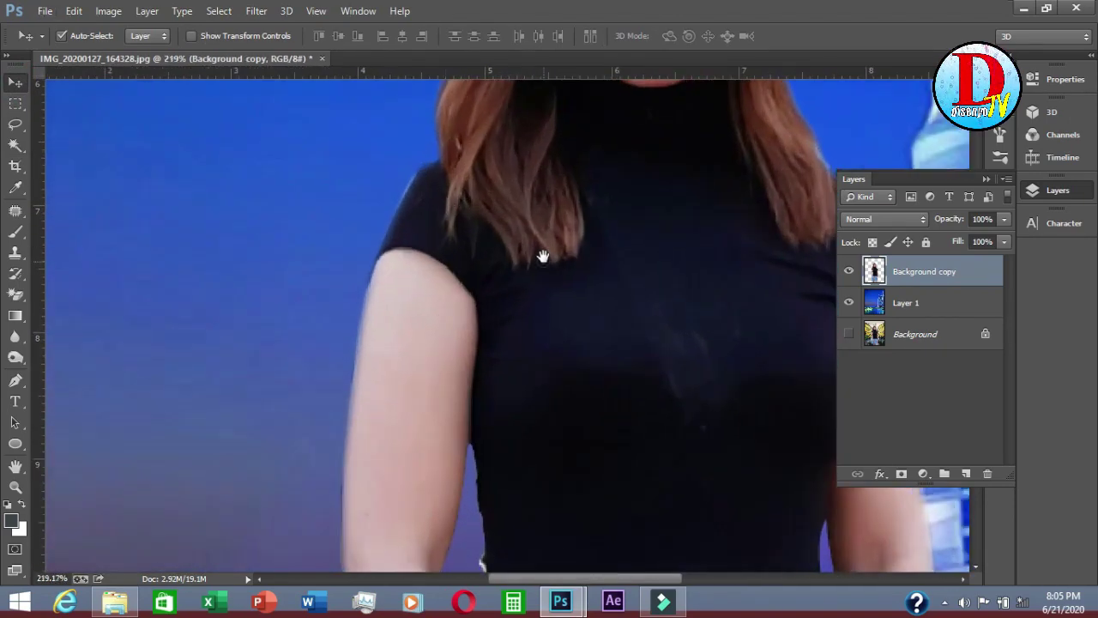
{"action": "left_click_drag", "start_coordinate": [543, 255], "coordinate": [475, 208]}
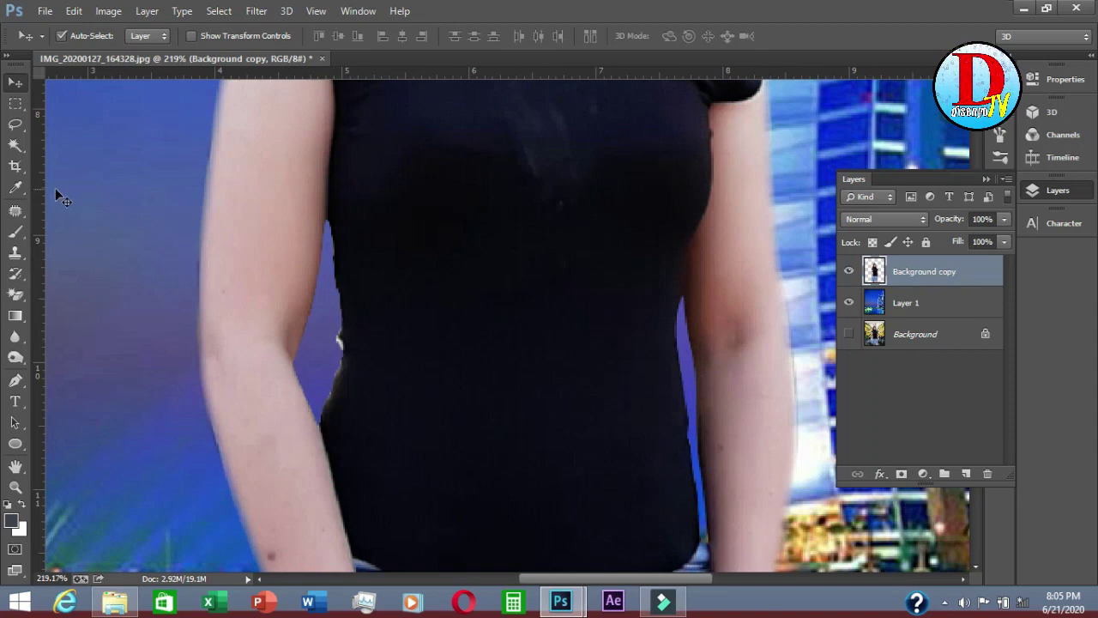
{"action": "left_click", "coordinate": [14, 145]}
{"action": "left_click", "coordinate": [331, 323]}
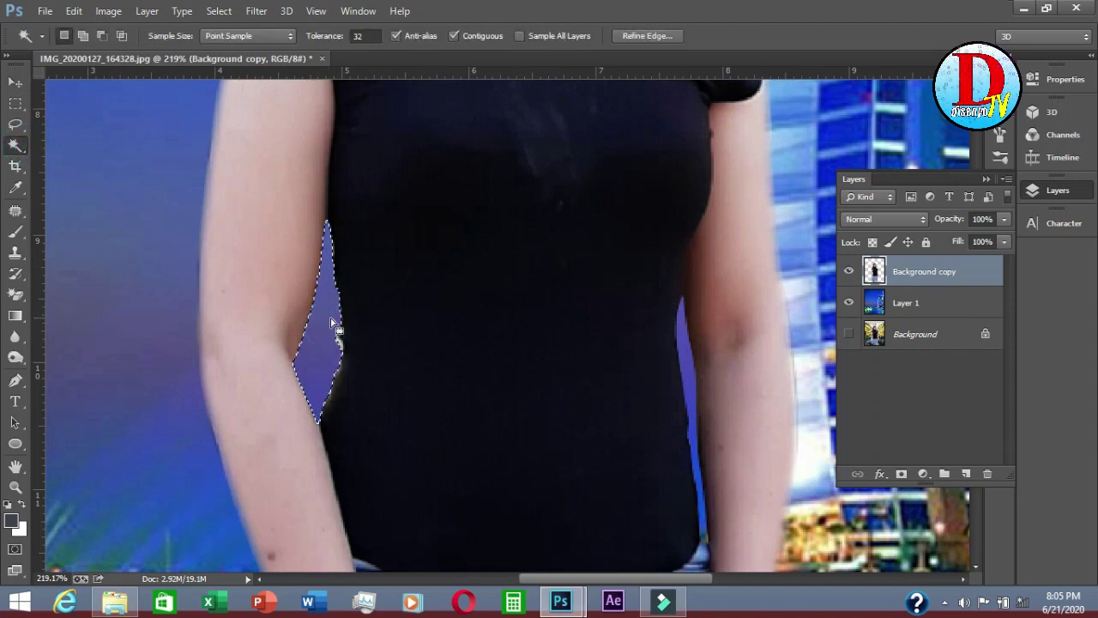
{"action": "key", "text": "shift"}
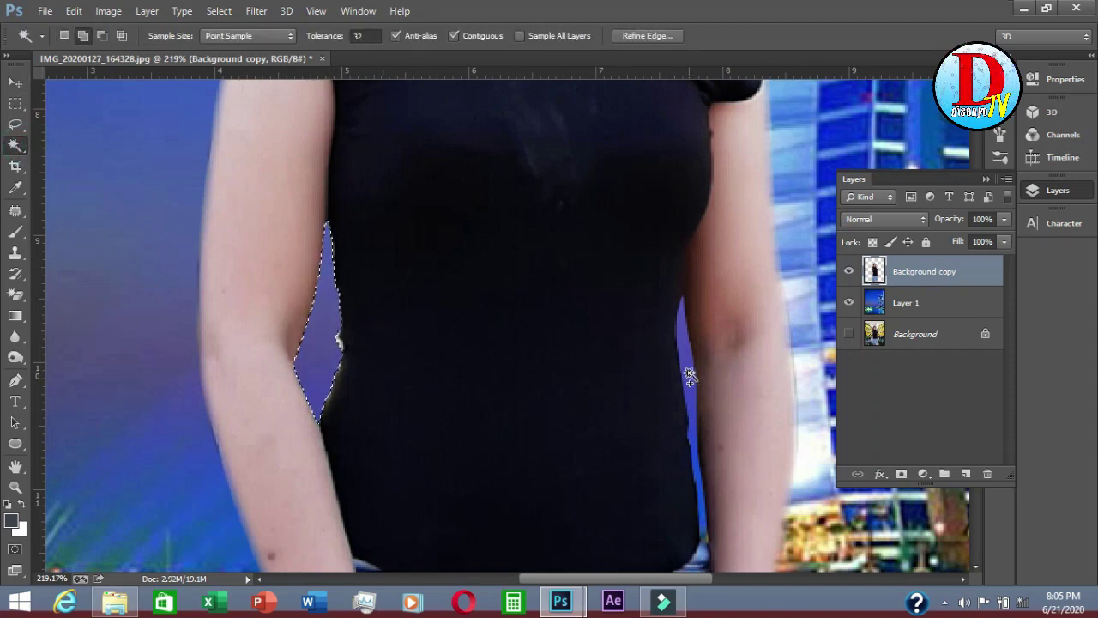
{"action": "left_click", "coordinate": [690, 375], "text": "shift"}
- Feather the arm-gap selection by 3 pixels, delete the fringe inside it, and deselect
{"action": "right_click", "coordinate": [687, 370]}
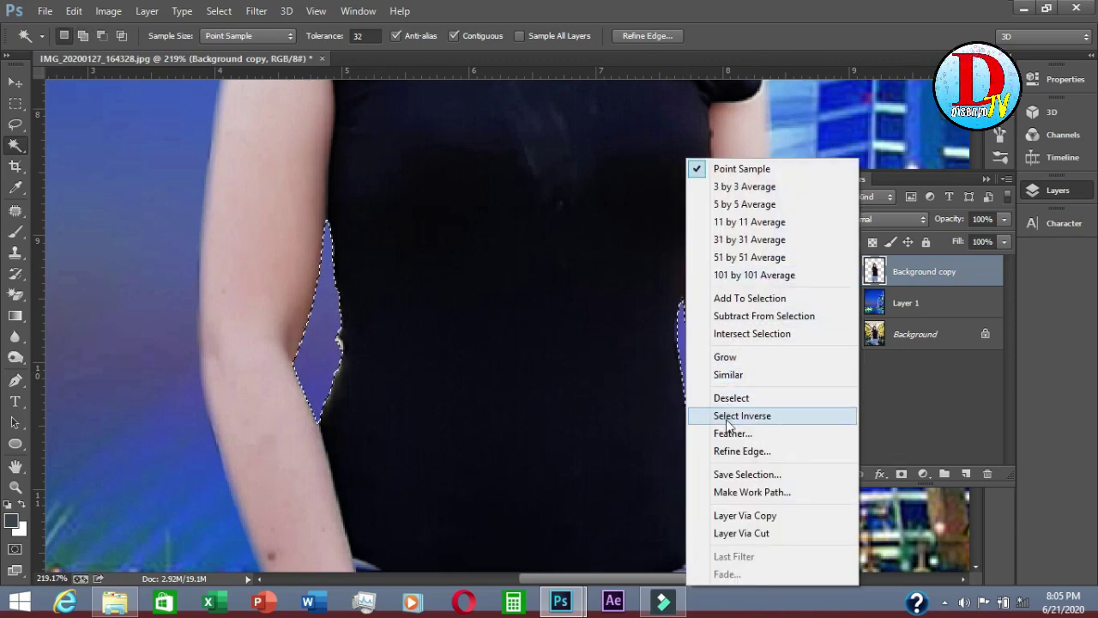
{"action": "left_click", "coordinate": [729, 433]}
{"action": "type", "text": "3"}
{"action": "left_click", "coordinate": [622, 206]}
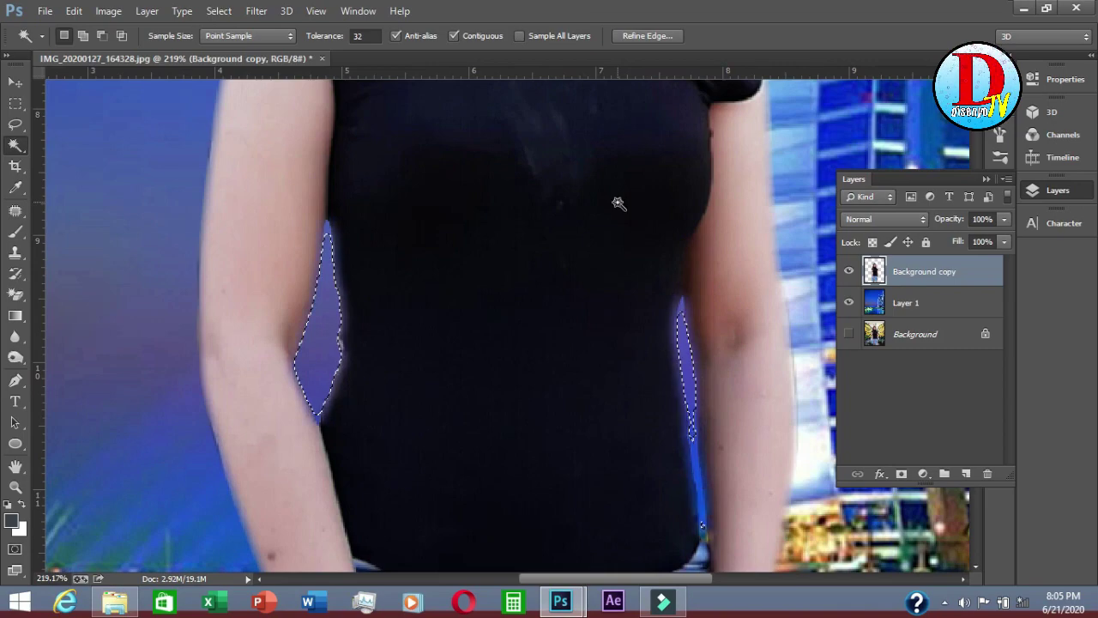
{"action": "key", "text": "m"}
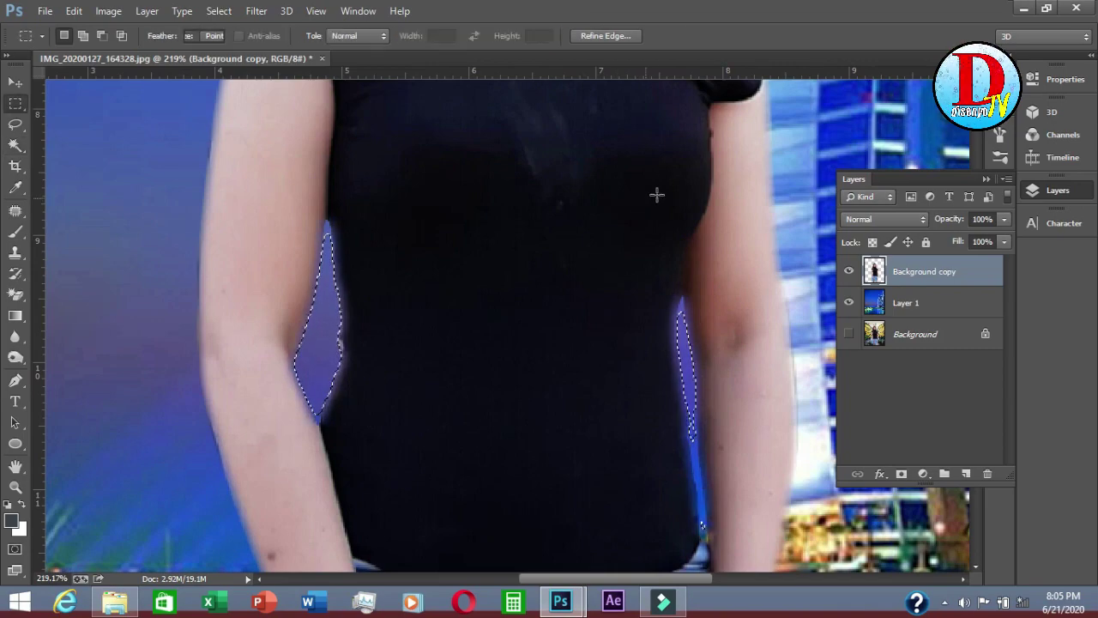
{"action": "left_click", "coordinate": [660, 179]}
- Show the dark blue grunge texture layer behind the woman with the whole canvas in view
{"action": "key", "text": "ctrl+0"}
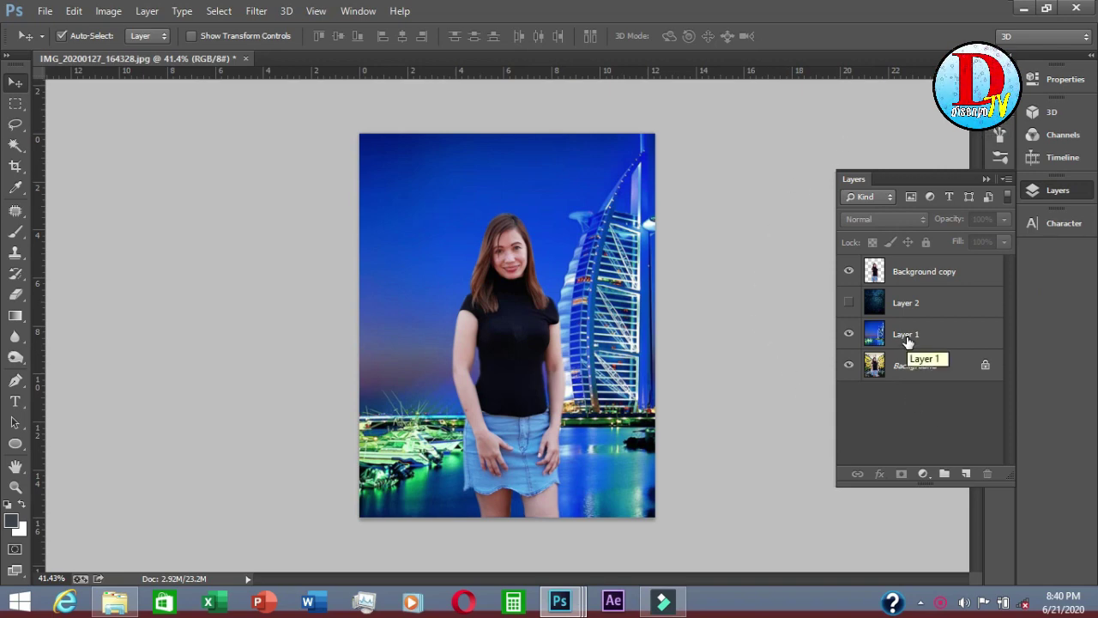
{"action": "left_click", "coordinate": [849, 305]}
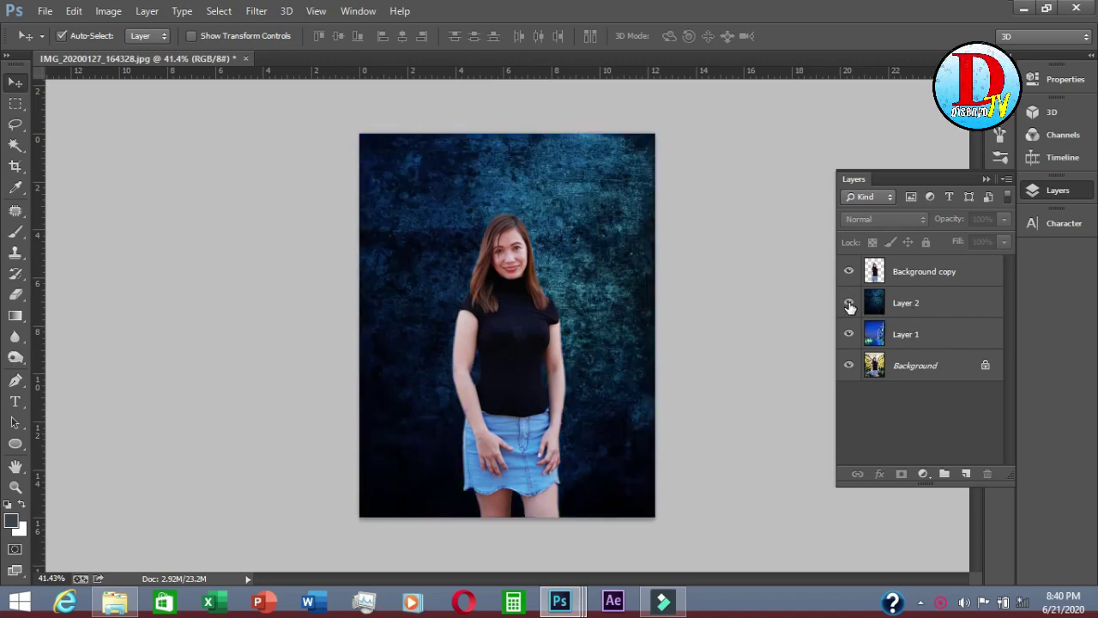
- Compare the woman against the grunge, Dubai and butterfly backgrounds, leaving the grunge layer hidden and the Dubai skyline layer visible
{"action": "left_click", "coordinate": [848, 305]}
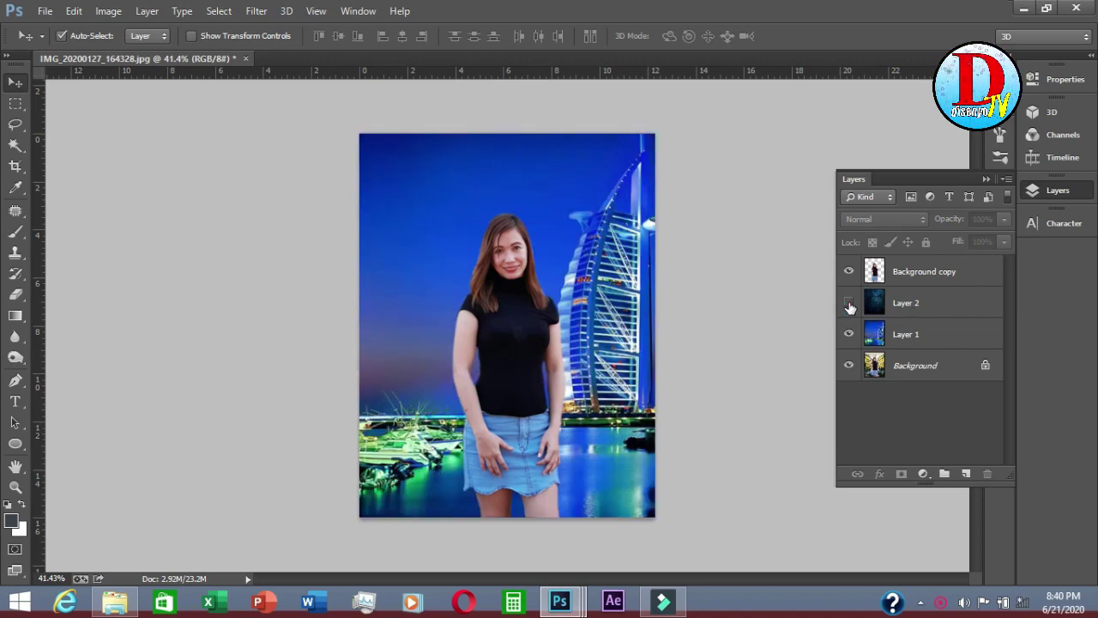
{"action": "left_click", "coordinate": [848, 305]}
{"action": "left_click", "coordinate": [849, 333]}
{"action": "left_click", "coordinate": [851, 305]}
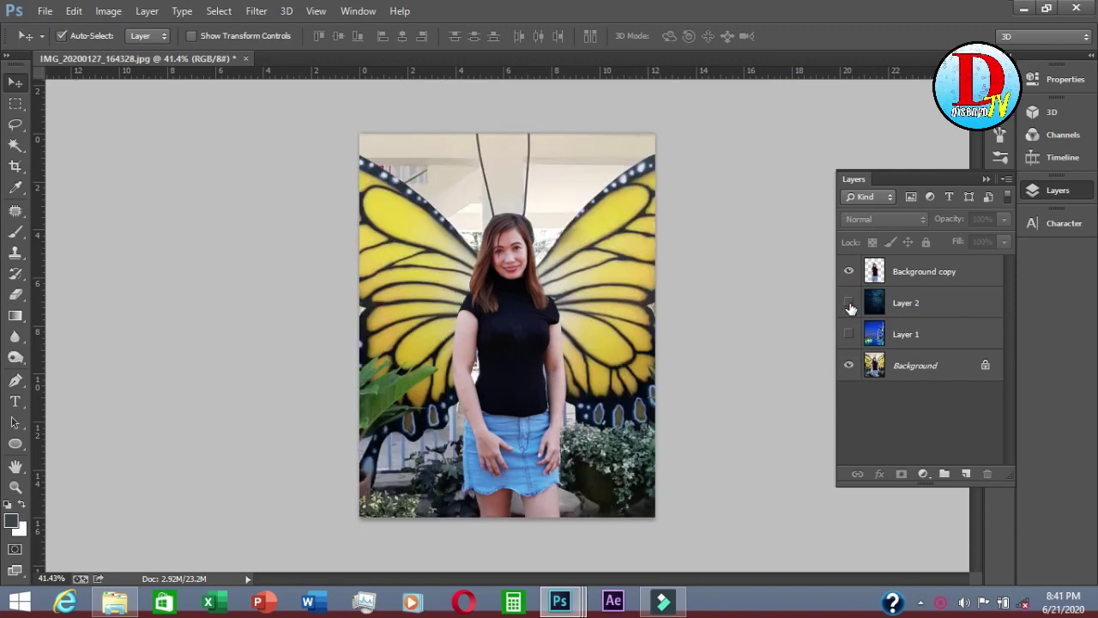
{"action": "left_click", "coordinate": [849, 305]}
{"action": "left_click", "coordinate": [849, 305]}
{"action": "left_click", "coordinate": [848, 335]}
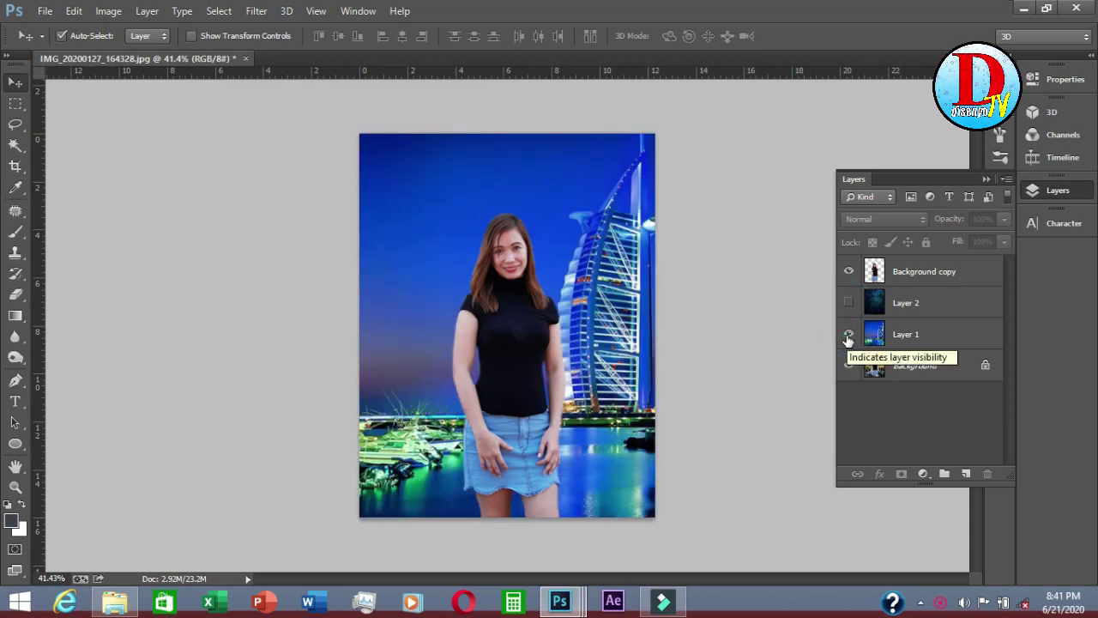
{"action": "left_click", "coordinate": [848, 335]}
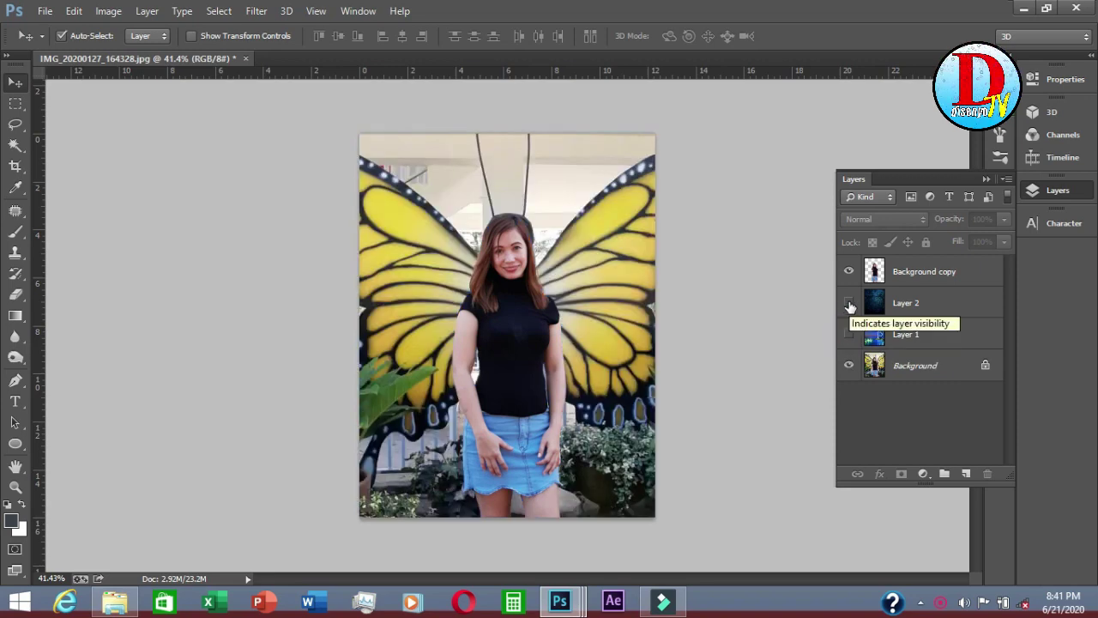
{"action": "left_click", "coordinate": [847, 335]}
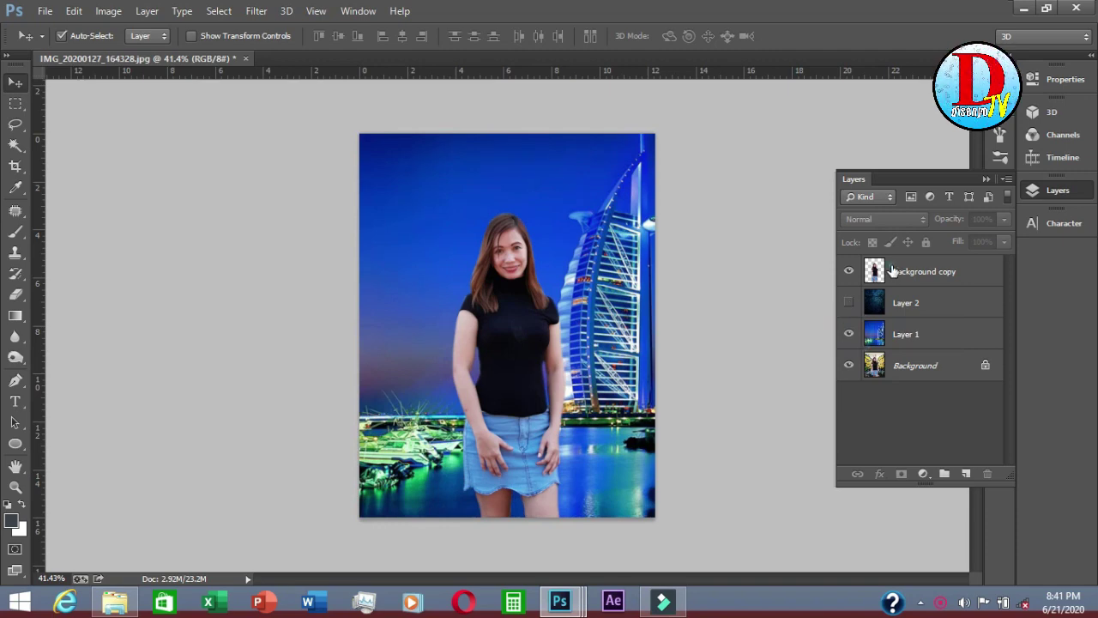
- Duplicate the woman's cut-out layer and move the two figures apart, the copy to the left and the original to the right
{"action": "left_click", "coordinate": [892, 271]}
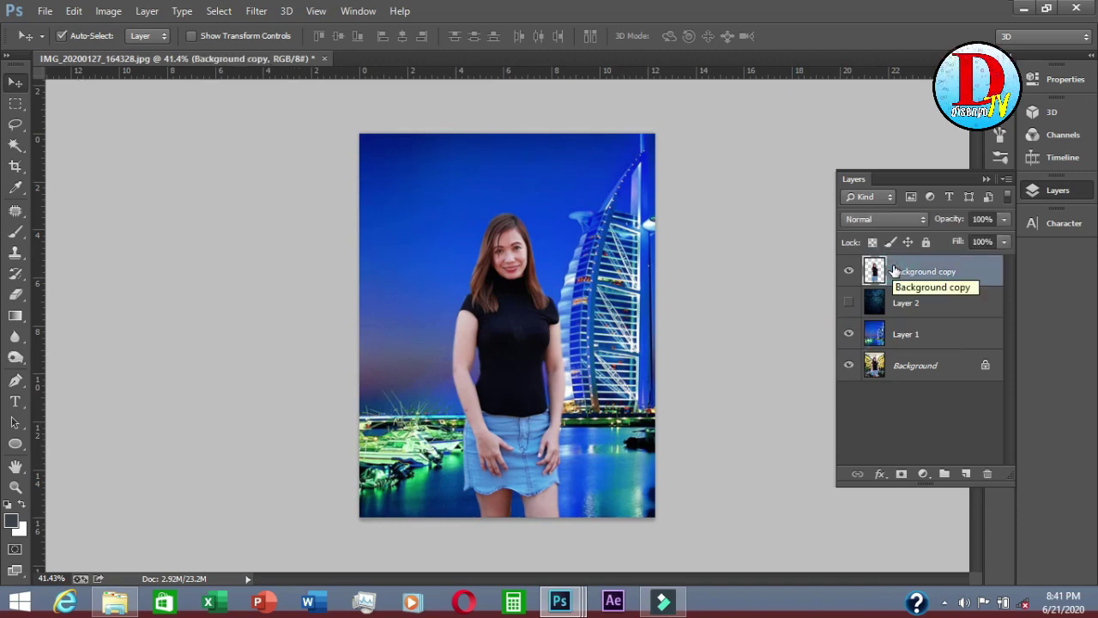
{"action": "left_click_drag", "start_coordinate": [892, 271], "coordinate": [966, 472]}
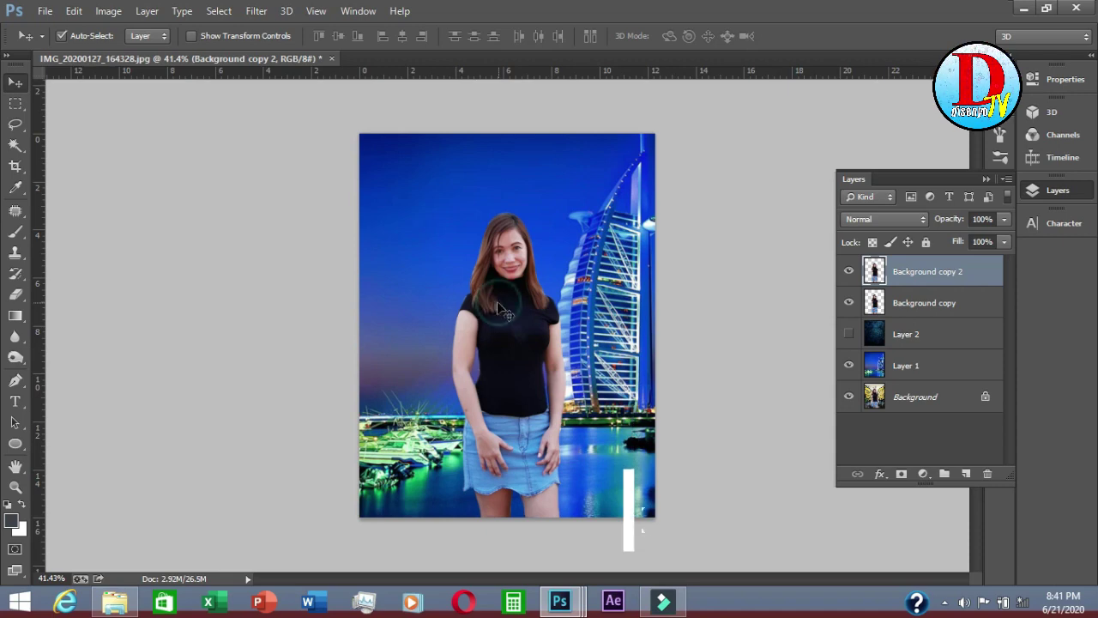
{"action": "left_click_drag", "start_coordinate": [496, 302], "coordinate": [442, 293]}
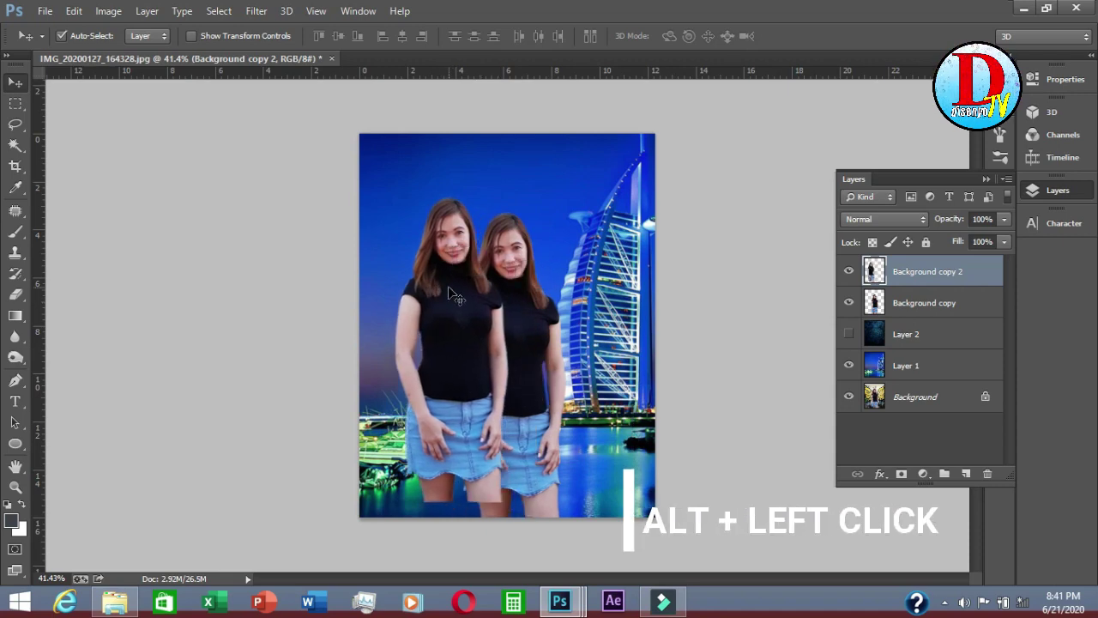
{"action": "left_click_drag", "start_coordinate": [532, 296], "coordinate": [572, 318]}
- Scale the duplicate woman proportionally to about 215% with Free Transform and place her large figure over the left side of the photo
{"action": "left_click", "coordinate": [445, 333]}
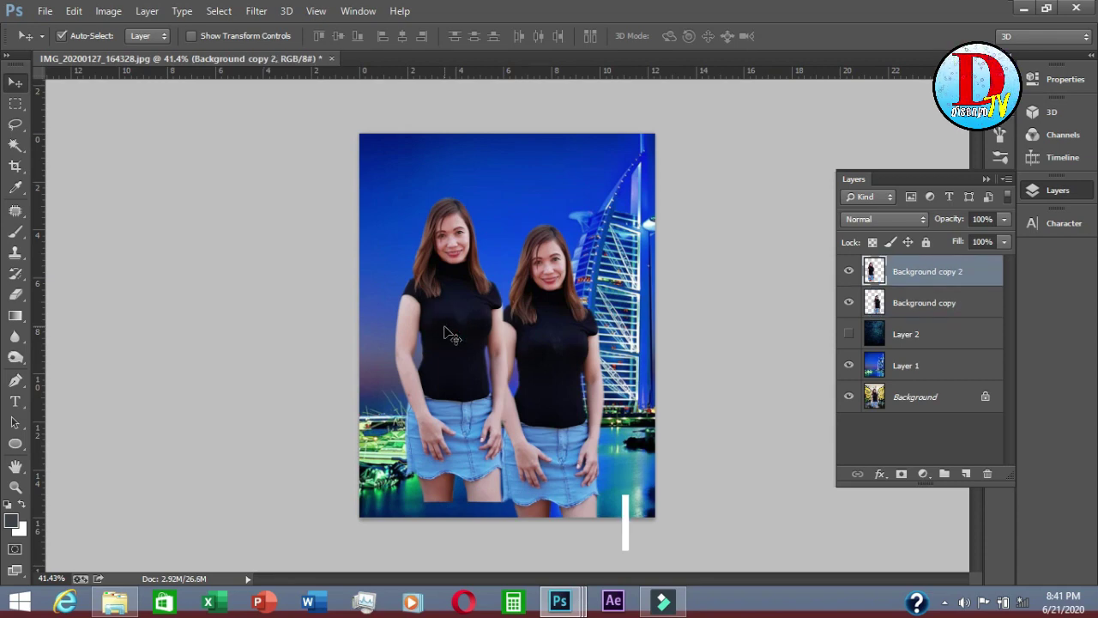
{"action": "key", "text": "ctrl+t"}
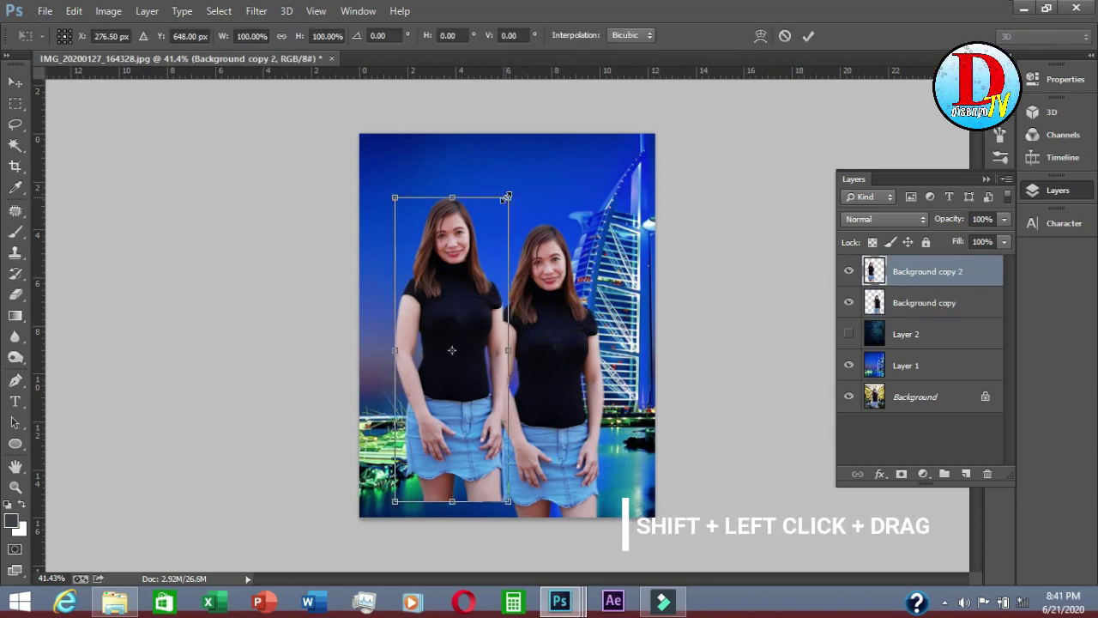
{"action": "left_click_drag", "start_coordinate": [507, 197], "coordinate": [651, 65]}
{"action": "left_click_drag", "start_coordinate": [499, 258], "coordinate": [503, 367]}
{"action": "left_click_drag", "start_coordinate": [570, 142], "coordinate": [578, 133]}
{"action": "left_click_drag", "start_coordinate": [493, 324], "coordinate": [492, 340]}
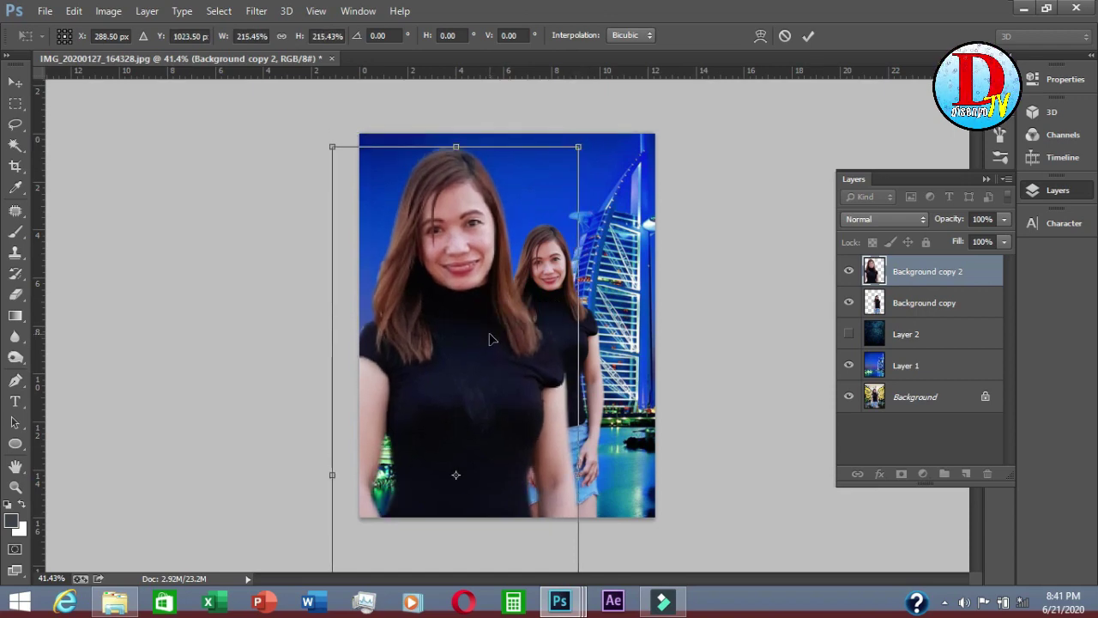
{"action": "key", "text": "Return"}
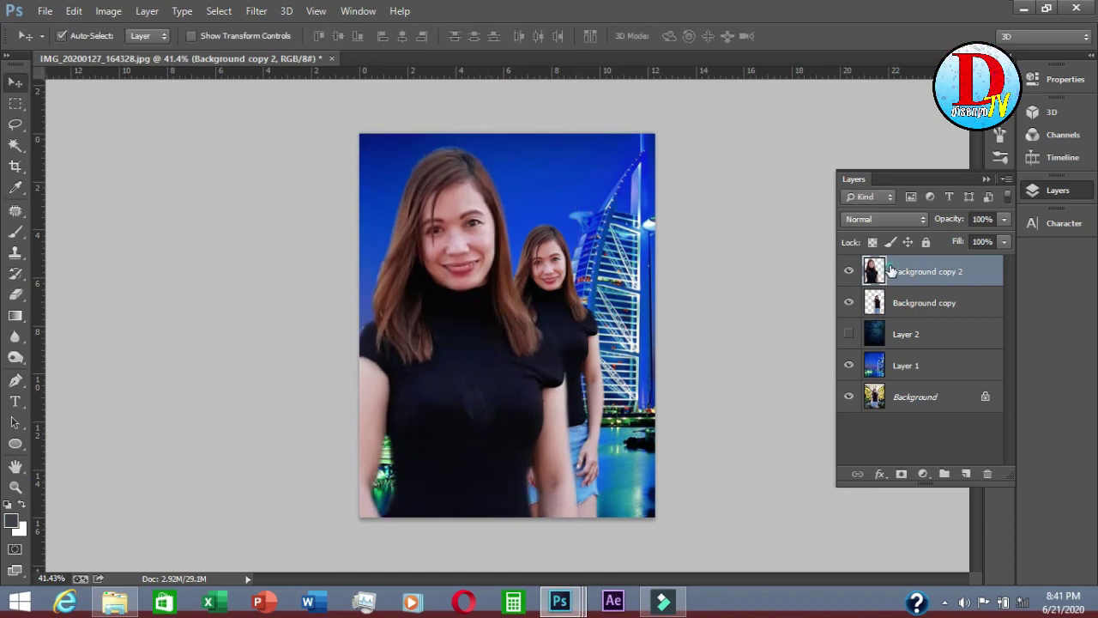
- Move the enlarged woman's layer beneath the original cut-out layer and set its opacity to 69%
{"action": "left_click_drag", "start_coordinate": [893, 271], "coordinate": [886, 318]}
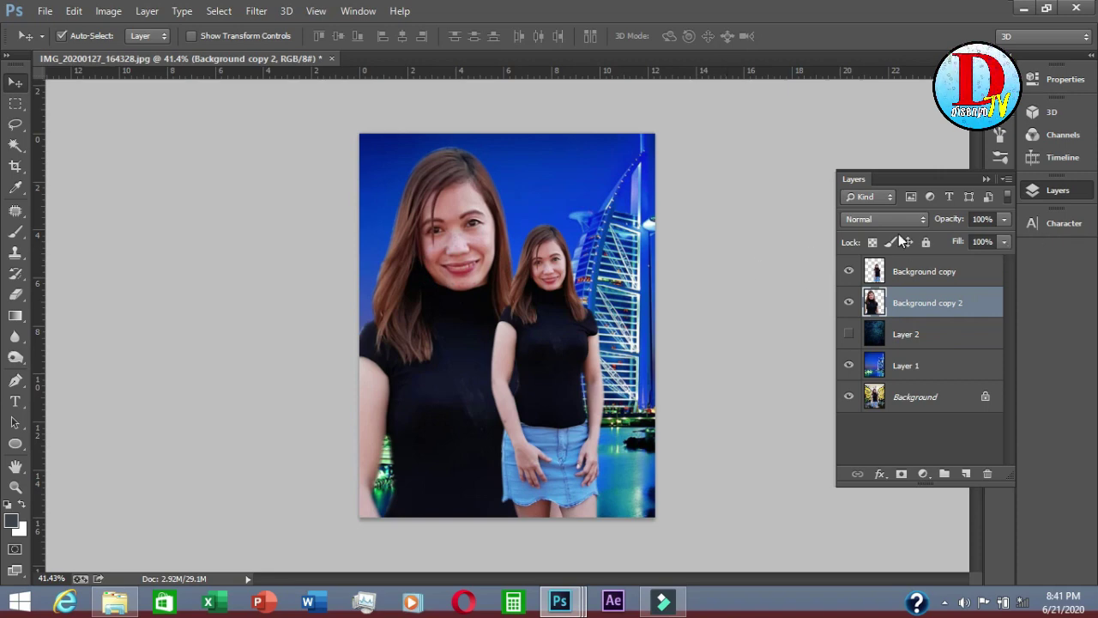
{"action": "left_click", "coordinate": [1004, 219]}
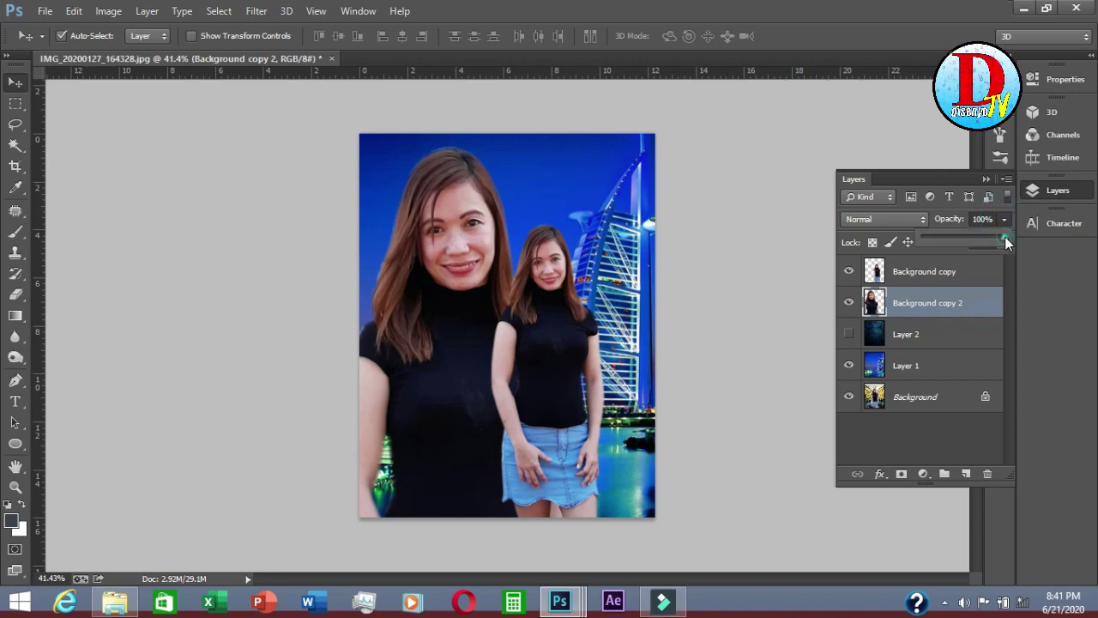
{"action": "left_click_drag", "start_coordinate": [1006, 243], "coordinate": [984, 242]}
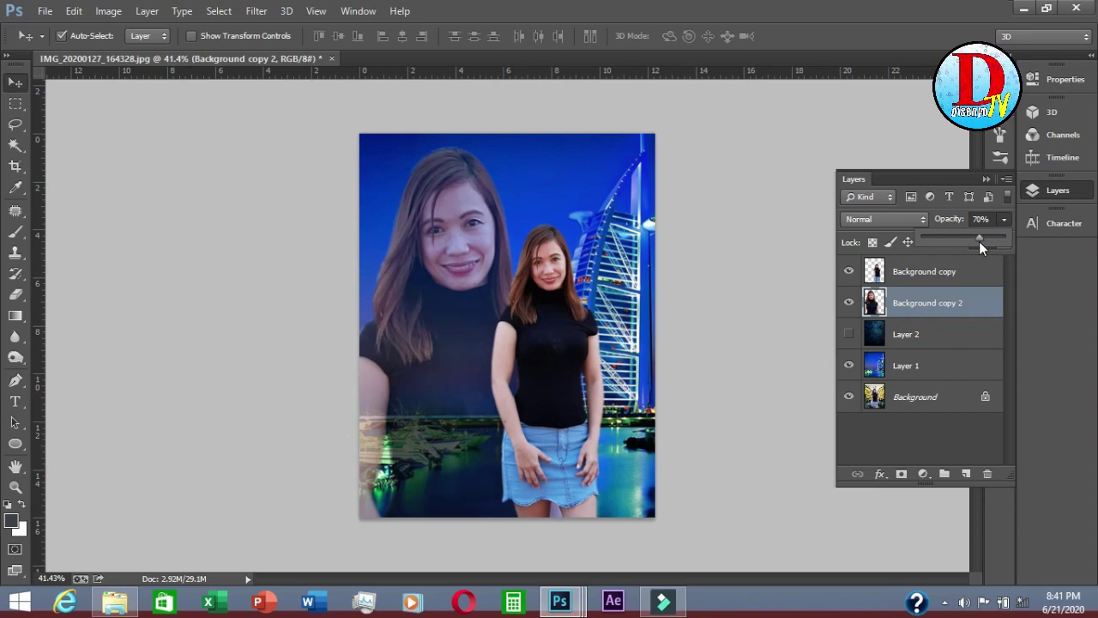
{"action": "left_click", "coordinate": [978, 241]}
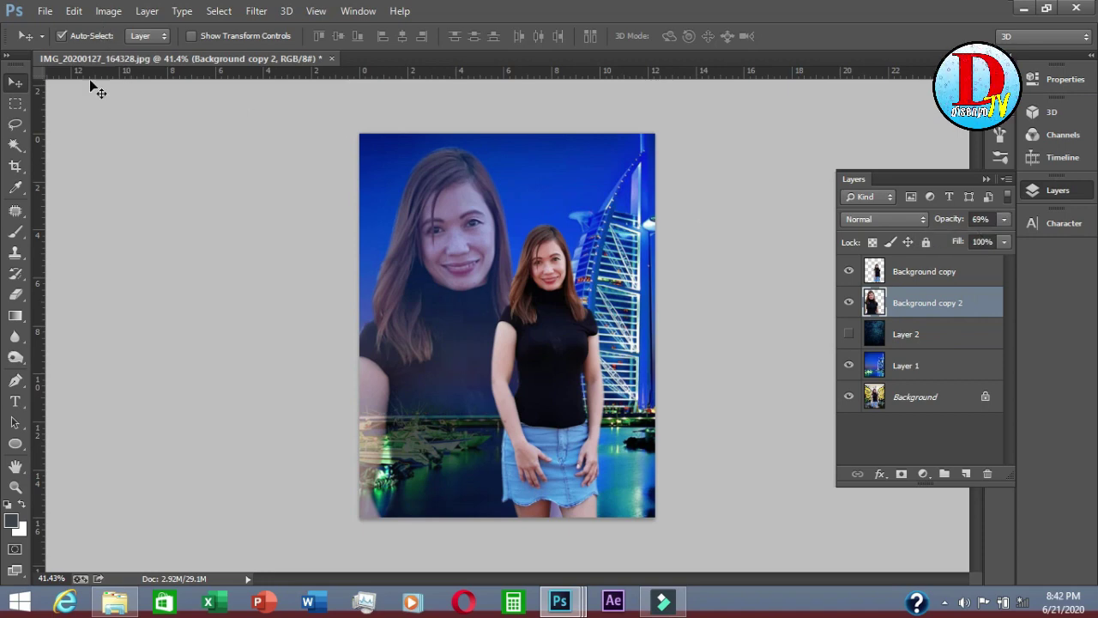
- Erase the lower part of the enlarged woman over the boats and water with a 300 px Eraser
{"action": "left_click", "coordinate": [16, 293]}
{"action": "left_click", "coordinate": [52, 296]}
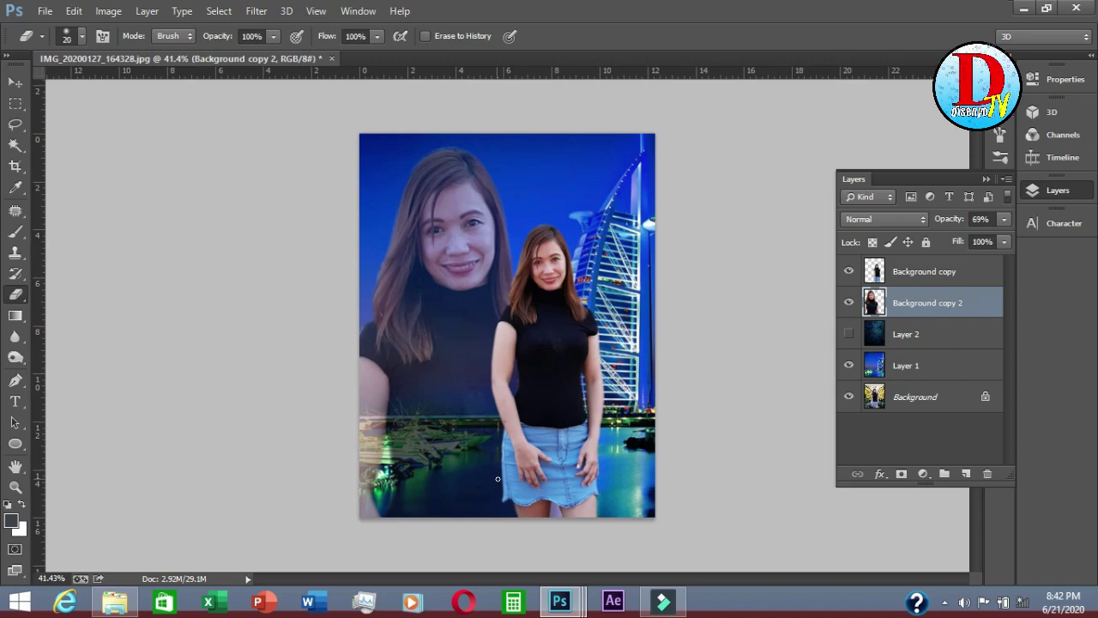
{"action": "key", "text": "bracketright"}
{"action": "key", "text": "bracketright"}
{"action": "key", "text": "bracketright"}
{"action": "key", "text": "bracketright"}
{"action": "key", "text": "bracketright"}
{"action": "key", "text": "bracketright"}
{"action": "key", "text": "bracketright"}
{"action": "key", "text": "bracketright"}
{"action": "key", "text": "bracketright"}
{"action": "key", "text": "bracketright"}
{"action": "key", "text": "bracketright"}
{"action": "key", "text": "bracketright"}
{"action": "key", "text": "bracketright"}
{"action": "key", "text": "bracketright"}
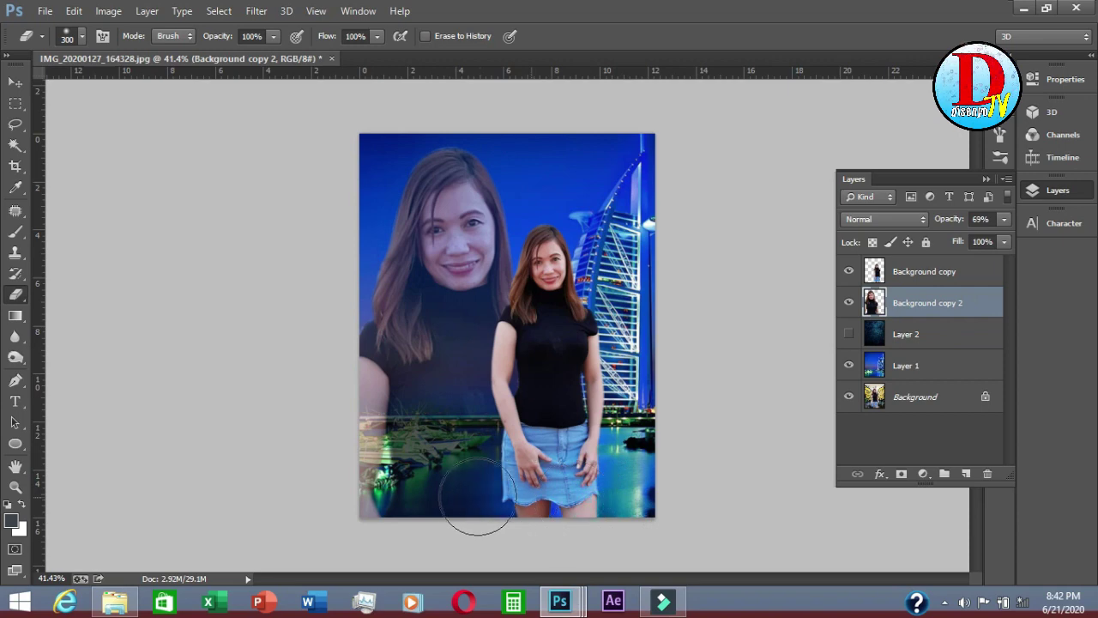
{"action": "mouse_move", "coordinate": [476, 502]}
{"action": "left_mouse_down"}
{"action": "mouse_move", "coordinate": [355, 488]}
{"action": "mouse_move", "coordinate": [553, 476]}
{"action": "mouse_move", "coordinate": [382, 461]}
{"action": "mouse_move", "coordinate": [553, 463]}
{"action": "mouse_move", "coordinate": [361, 464]}
{"action": "left_mouse_up"}
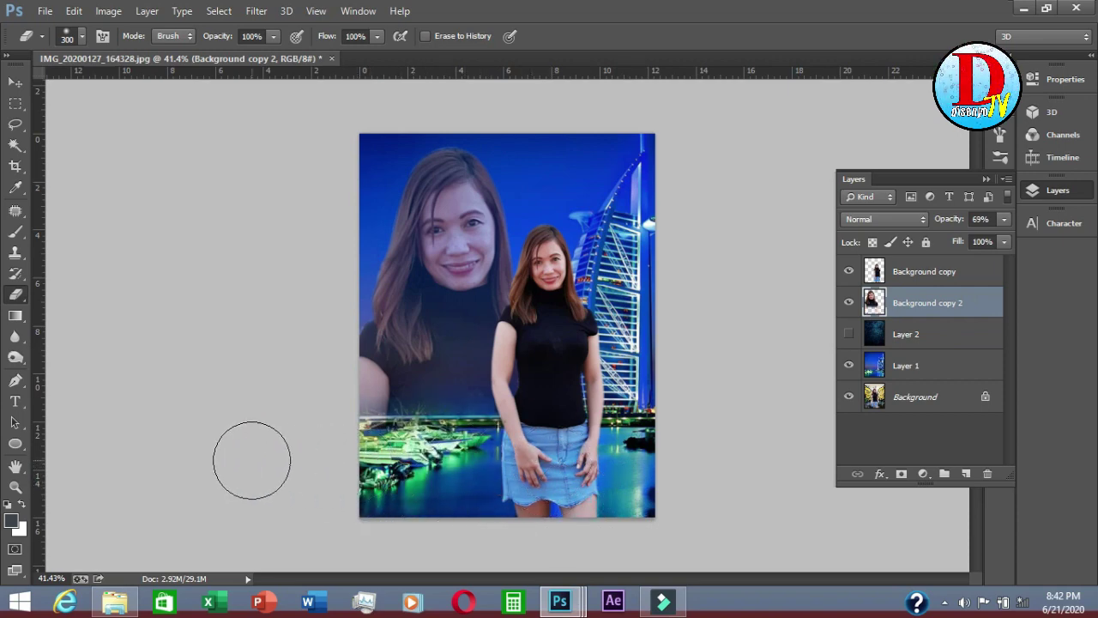
{"action": "left_click", "coordinate": [15, 82]}
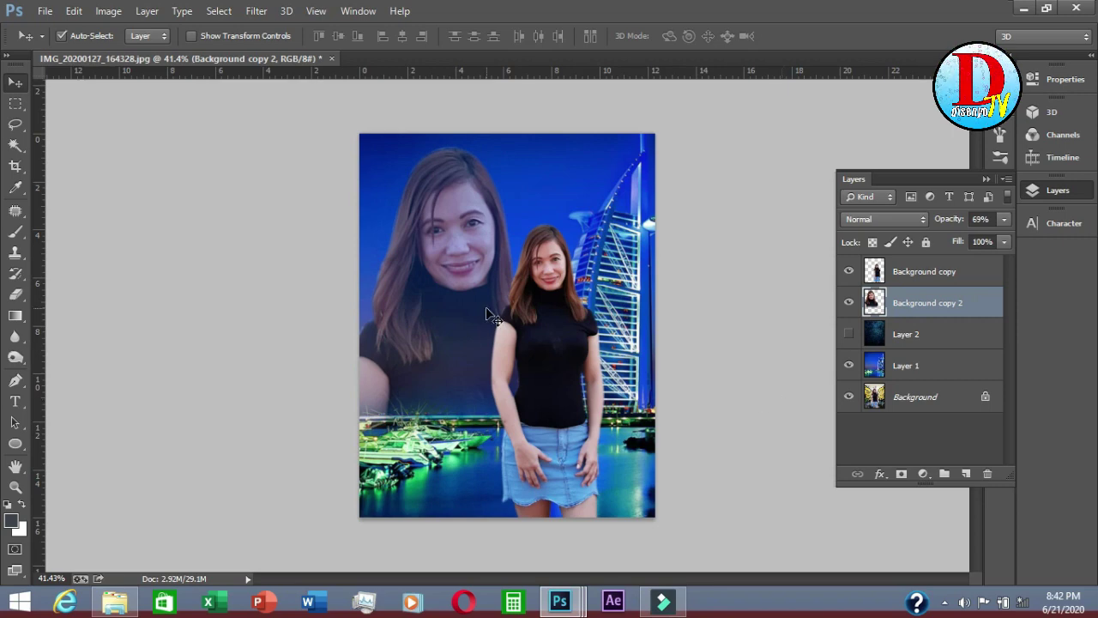
- Erase the fringe around the top and left edge of the enlarged woman's hair with a 35 px Eraser
{"action": "left_click", "coordinate": [437, 283]}
{"action": "scroll", "coordinate": [440, 246], "scroll_direction": "up", "scroll_amount": 9}
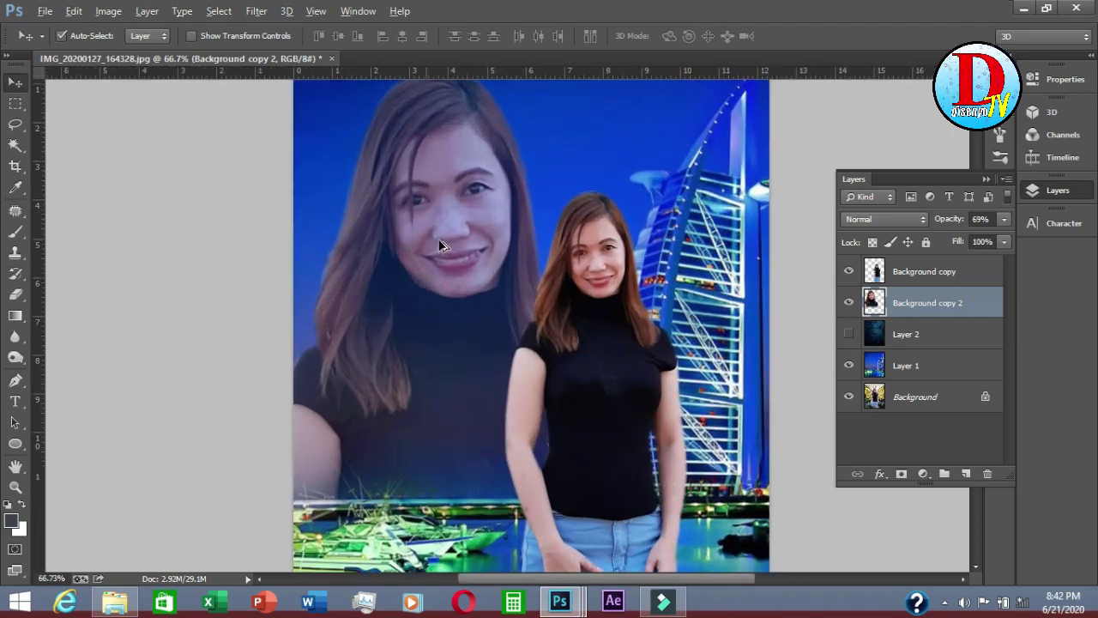
{"action": "left_click", "coordinate": [460, 238]}
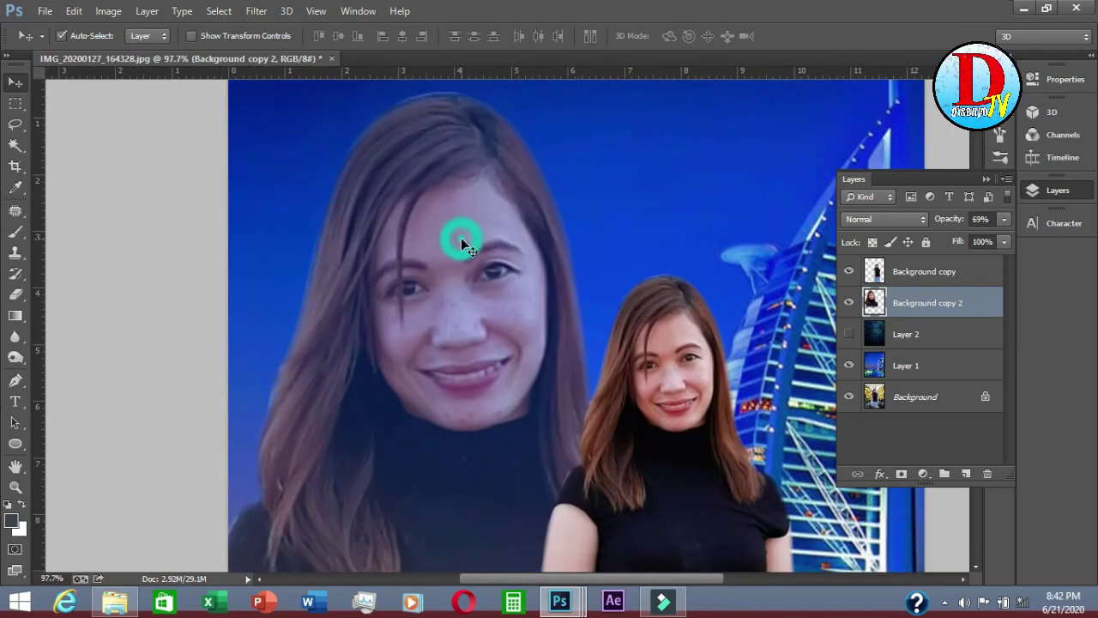
{"action": "left_click", "coordinate": [15, 293]}
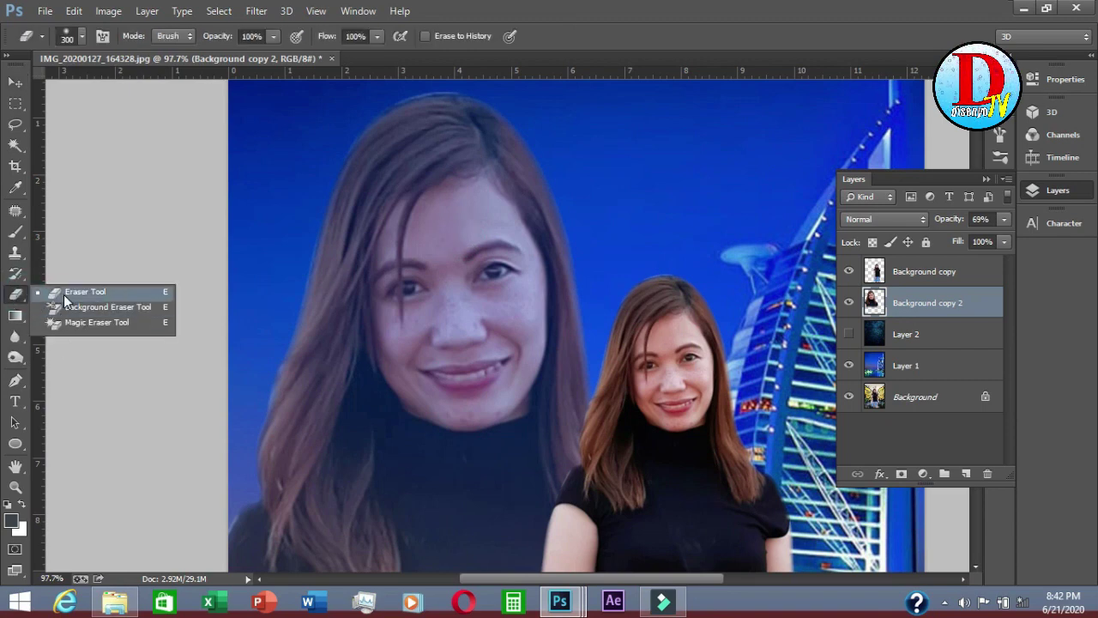
{"action": "left_click", "coordinate": [66, 291]}
{"action": "key", "text": "bracketleft"}
{"action": "key", "text": "bracketleft"}
{"action": "key", "text": "bracketleft"}
{"action": "key", "text": "bracketleft"}
{"action": "key", "text": "bracketleft"}
{"action": "key", "text": "bracketleft"}
{"action": "key", "text": "bracketleft"}
{"action": "key", "text": "bracketleft"}
{"action": "key", "text": "bracketleft"}
{"action": "key", "text": "bracketleft"}
{"action": "key", "text": "bracketleft"}
{"action": "key", "text": "bracketleft"}
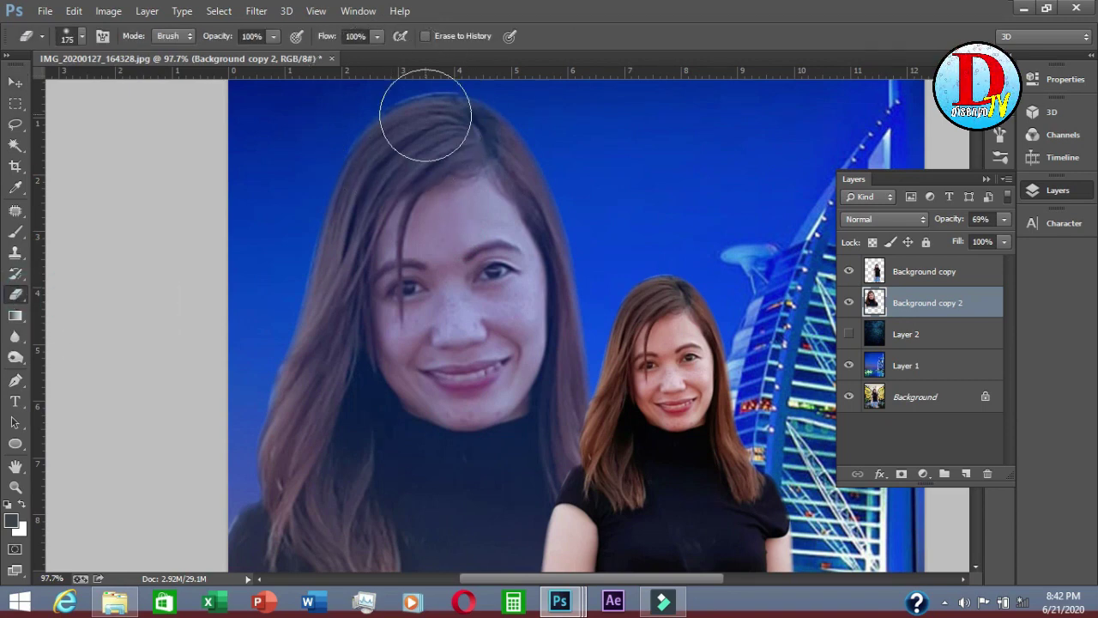
{"action": "scroll", "coordinate": [428, 146], "scroll_direction": "up", "scroll_amount": 2}
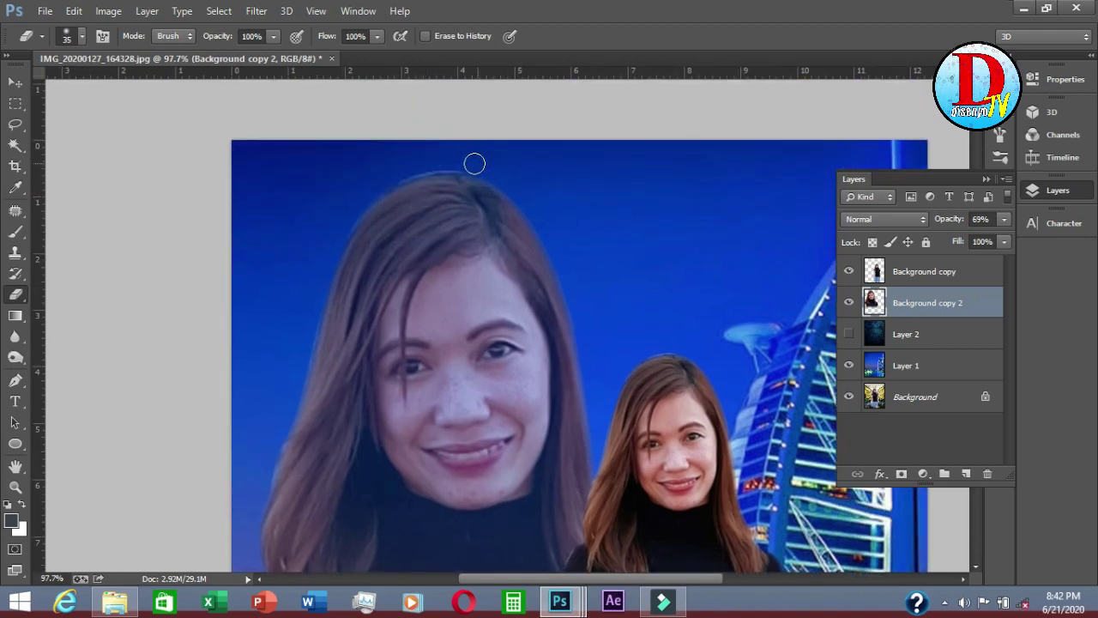
{"action": "mouse_move", "coordinate": [461, 163]}
{"action": "left_mouse_down"}
{"action": "mouse_move", "coordinate": [412, 164]}
{"action": "mouse_move", "coordinate": [461, 160]}
{"action": "mouse_move", "coordinate": [366, 189]}
{"action": "left_mouse_up"}
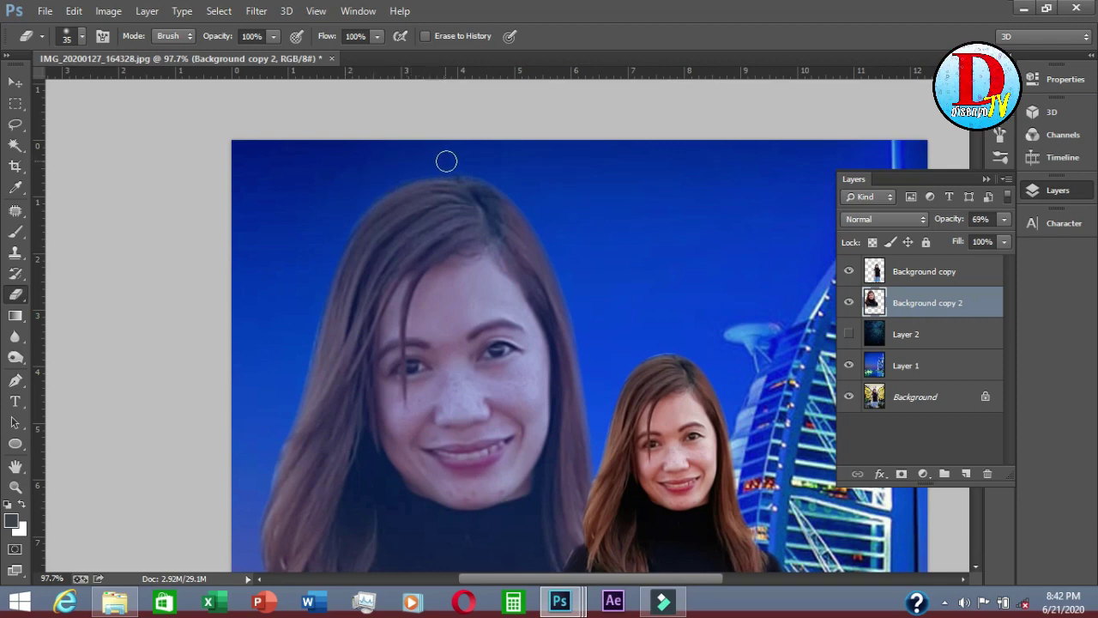
{"action": "mouse_move", "coordinate": [475, 162]}
{"action": "left_mouse_down"}
{"action": "mouse_move", "coordinate": [390, 178]}
{"action": "mouse_move", "coordinate": [327, 219]}
{"action": "mouse_move", "coordinate": [331, 209]}
{"action": "mouse_move", "coordinate": [306, 289]}
{"action": "mouse_move", "coordinate": [307, 333]}
{"action": "left_mouse_up"}
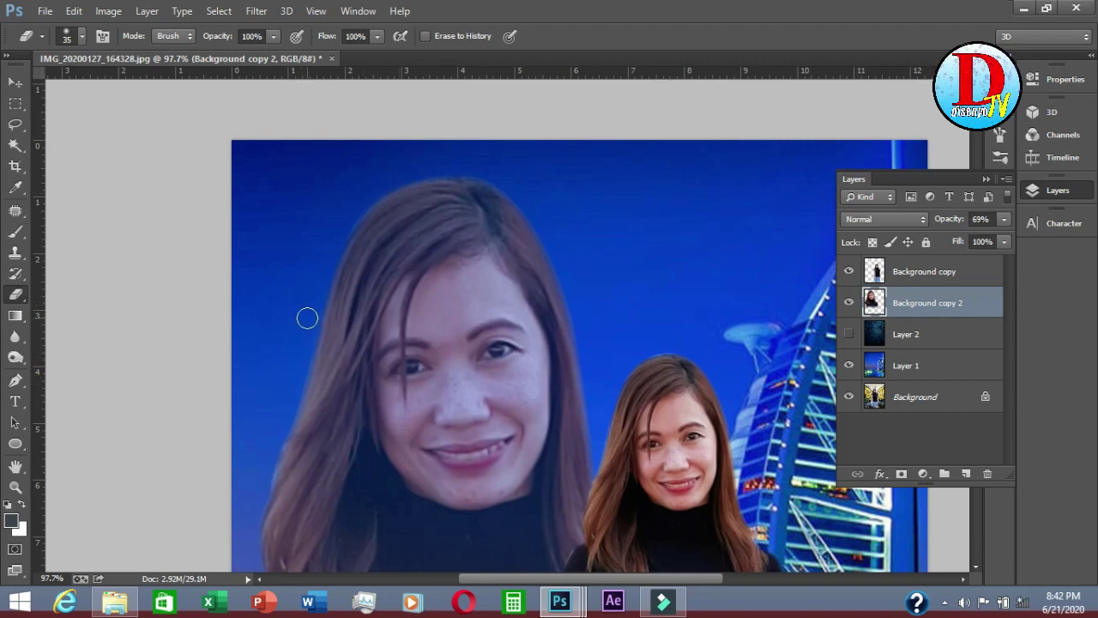
{"action": "left_click_drag", "start_coordinate": [278, 406], "coordinate": [344, 231]}
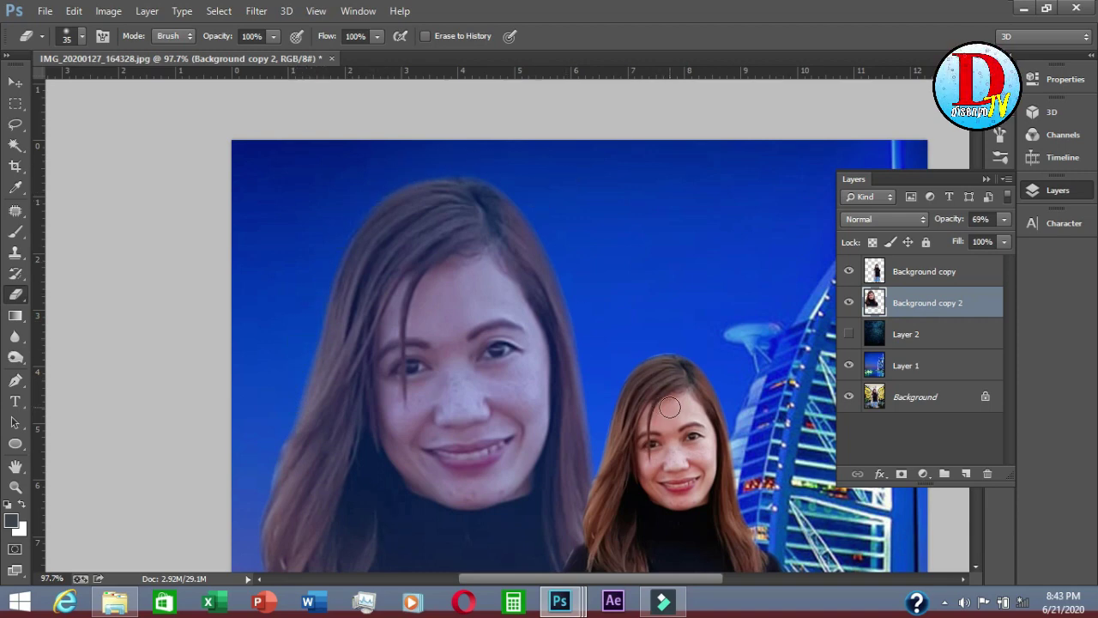
- Erase the light fringe around the smaller woman's hair on the original cut-out layer with a 15 px Eraser
{"action": "key", "text": "v"}
{"action": "left_click", "coordinate": [671, 401]}
{"action": "scroll", "coordinate": [683, 396], "scroll_direction": "up", "scroll_amount": 3}
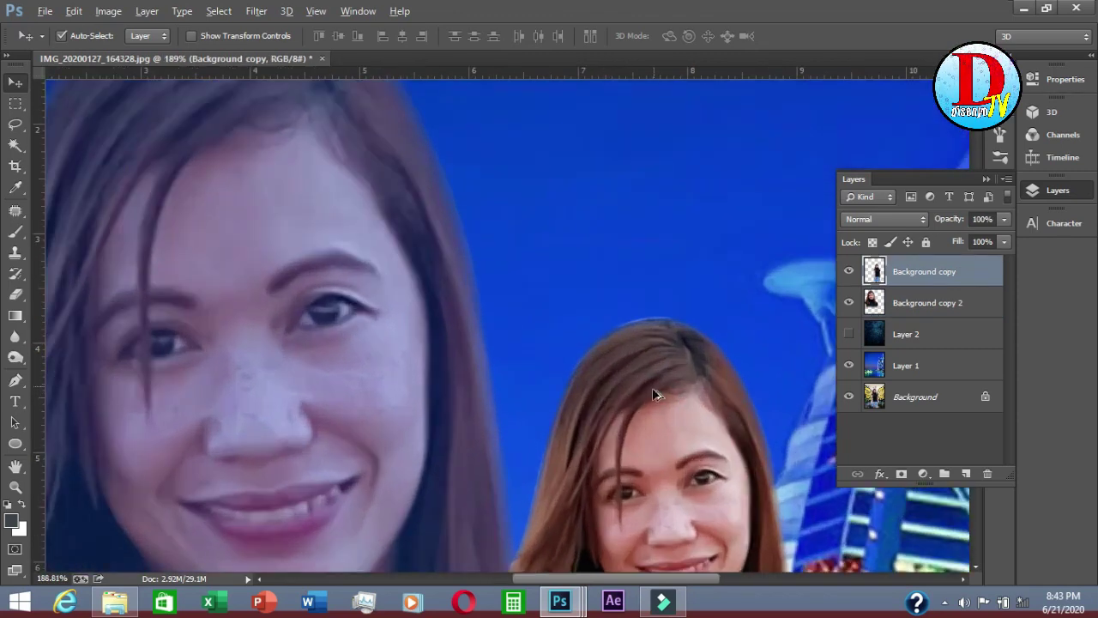
{"action": "key", "text": "e"}
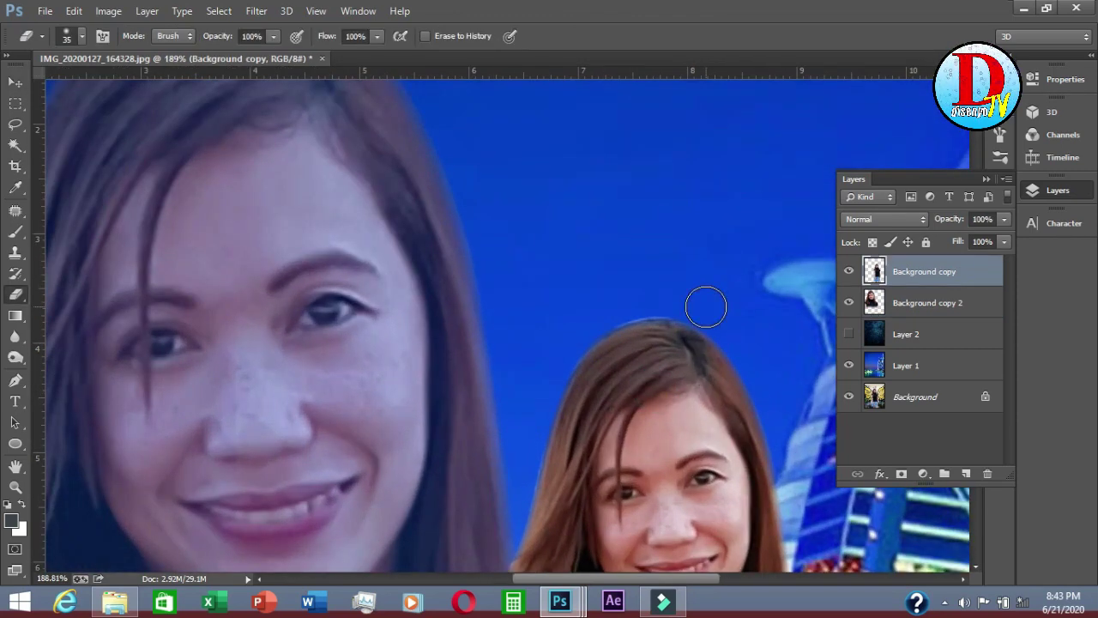
{"action": "key", "text": "bracketleft"}
{"action": "key", "text": "bracketleft"}
{"action": "key", "text": "bracketleft"}
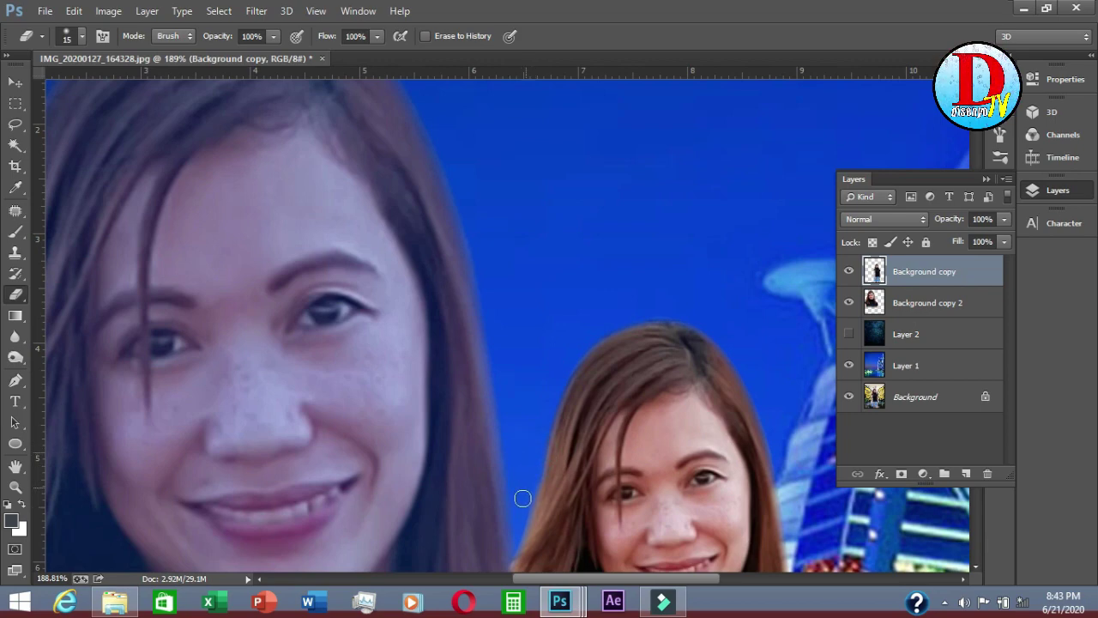
{"action": "left_click", "coordinate": [633, 309]}
{"action": "scroll", "coordinate": [625, 344], "scroll_direction": "down", "scroll_amount": 6}
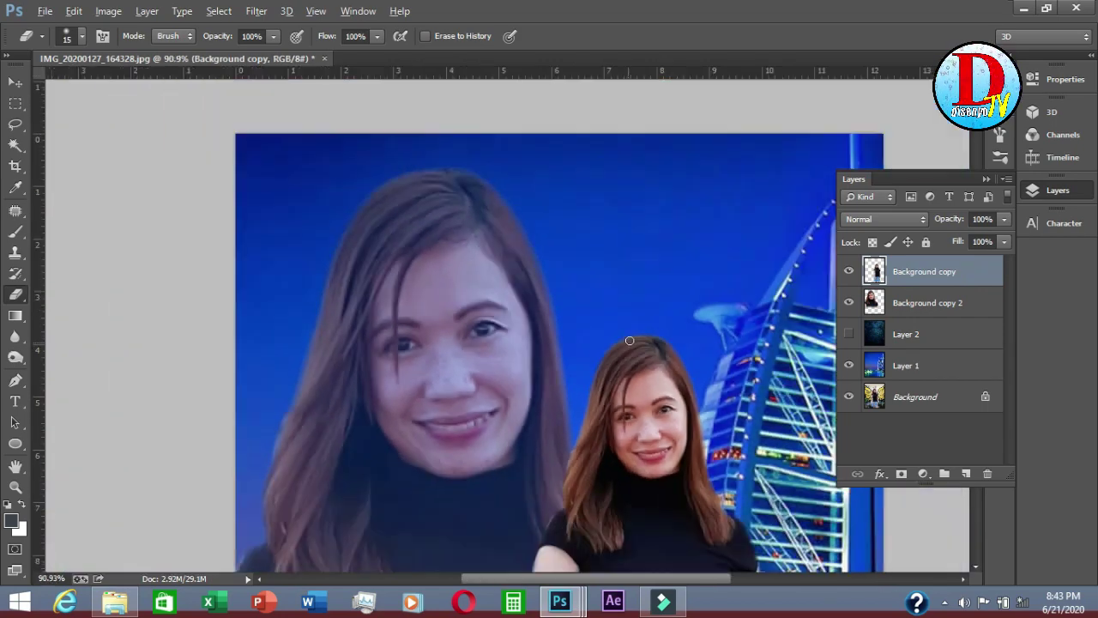
{"action": "scroll", "coordinate": [566, 319], "scroll_direction": "up", "scroll_amount": 1}
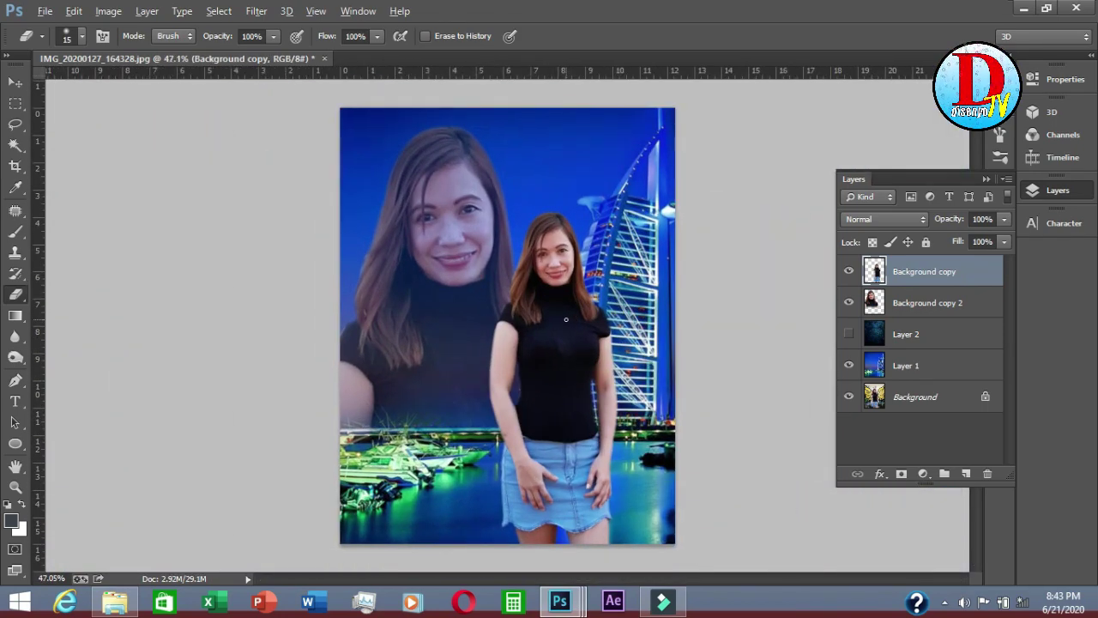
{"action": "left_click", "coordinate": [15, 83]}
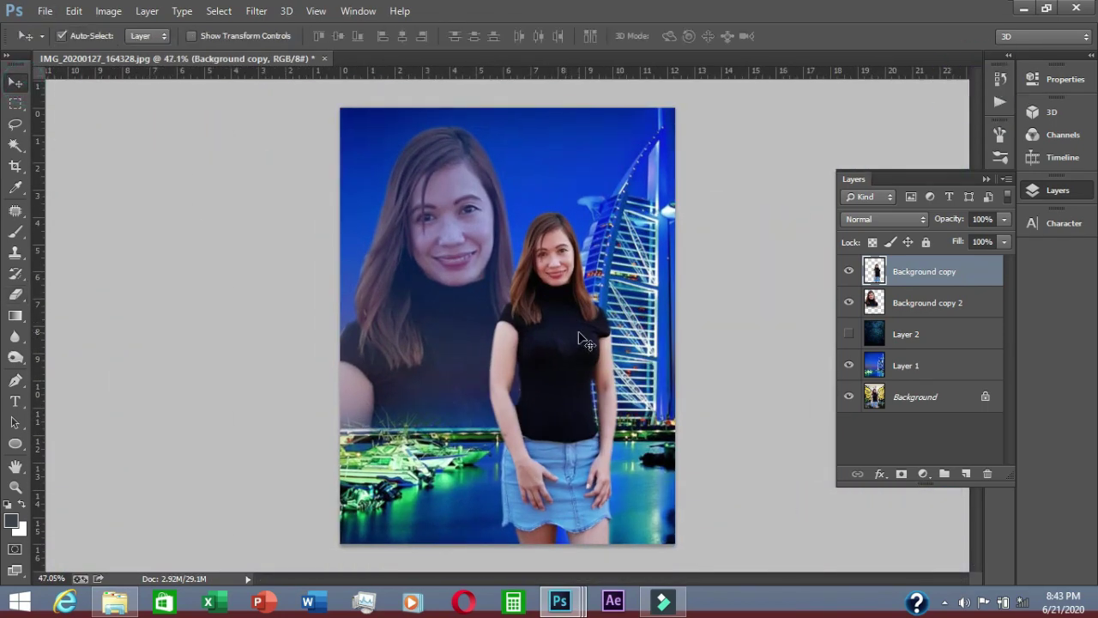